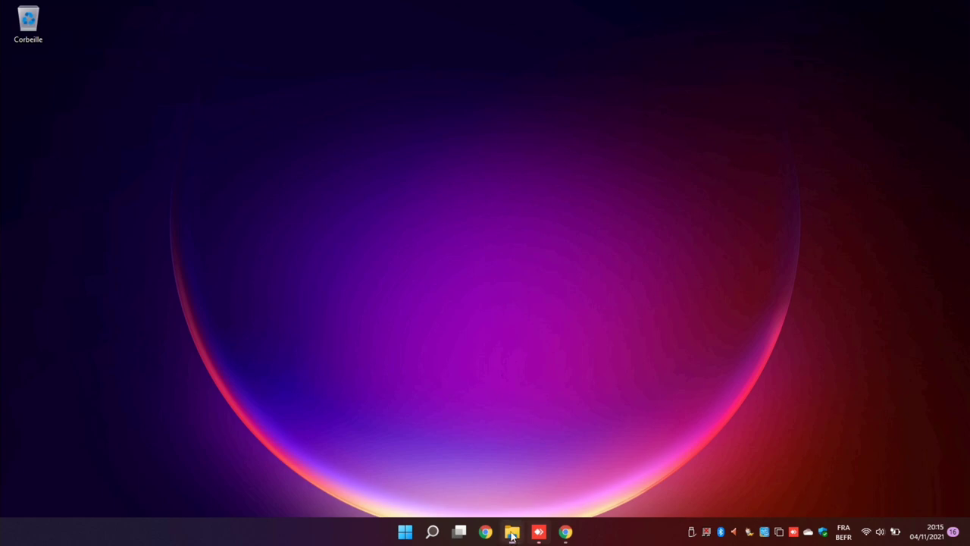
# - Check in File Explorer's Ce PC view that the USB drive is listed among the devices and drives
pyautogui.click(513, 533)
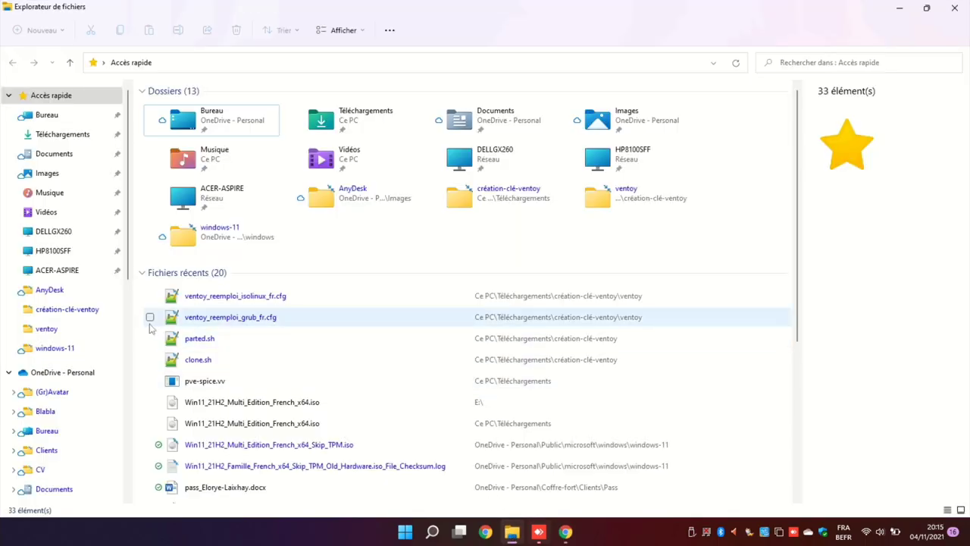
pyautogui.scroll(-6, 69, 391)
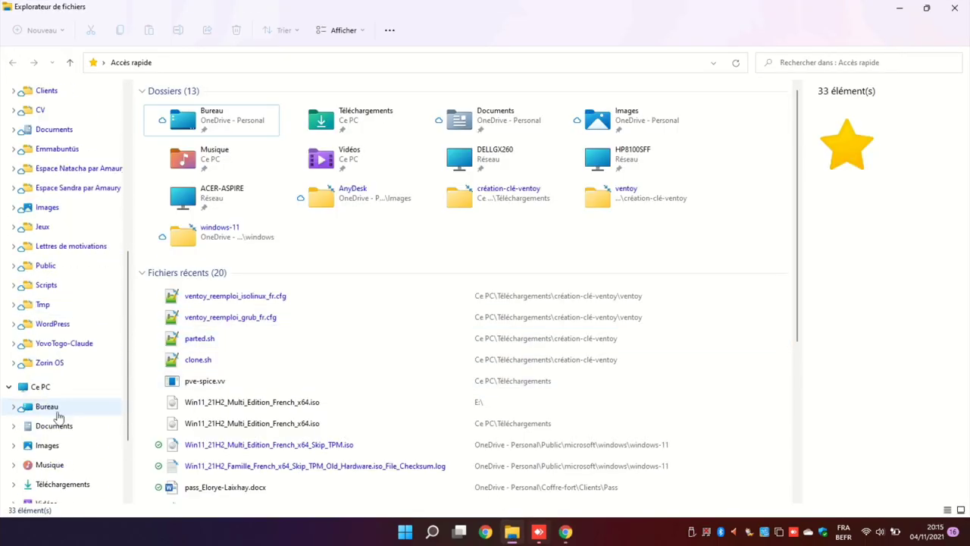
pyautogui.click(64, 389)
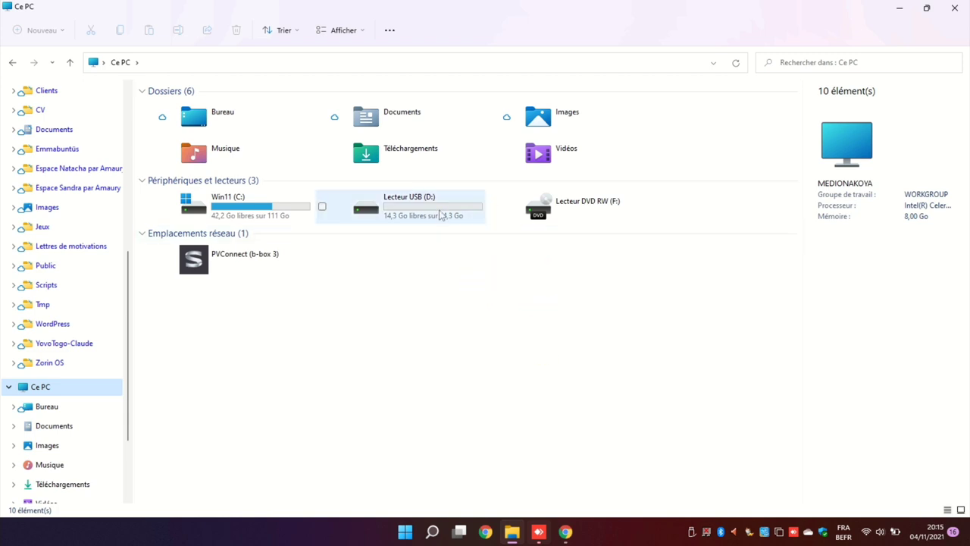
pyautogui.click(898, 15)
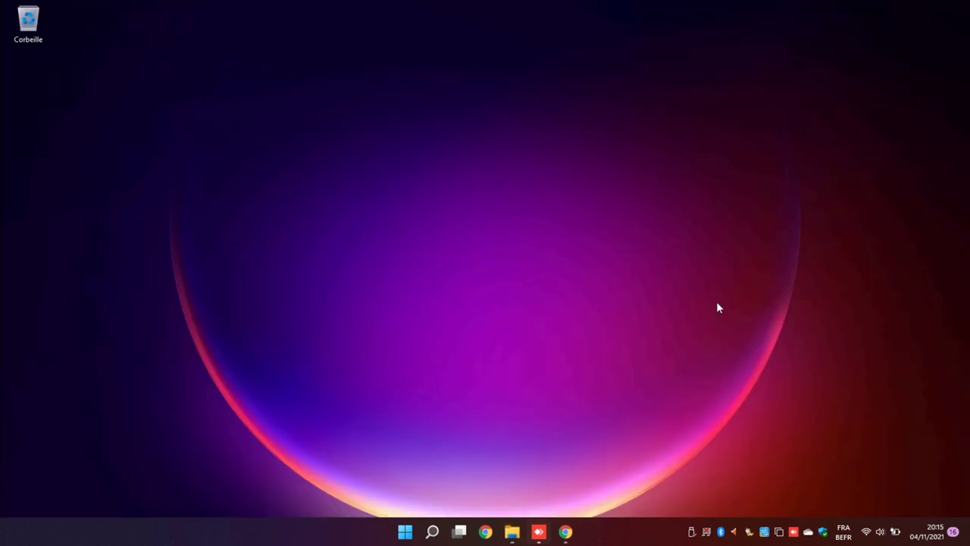
# - Switch to Chrome, search for "lilo", accept Google's cookies and open the Lilo search engine's home page
pyautogui.click(565, 531)
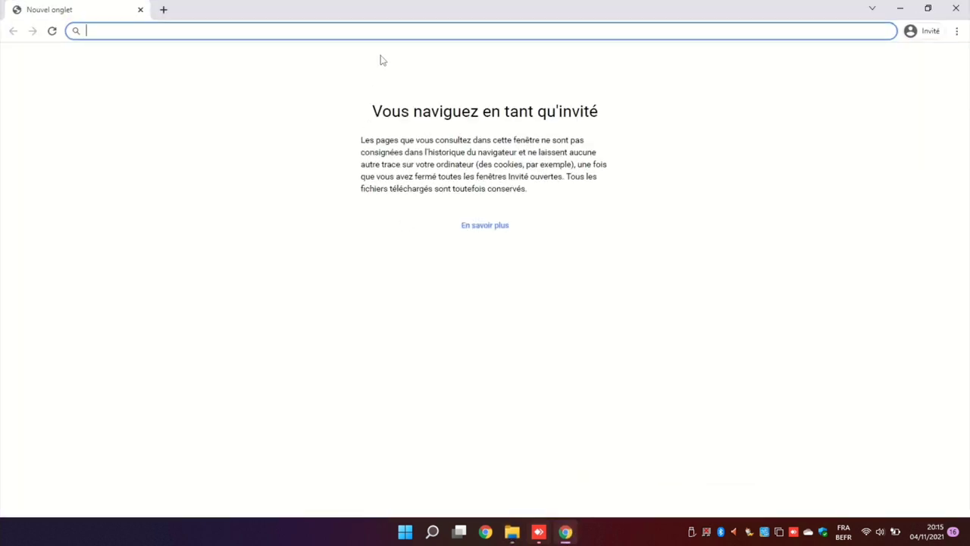
pyautogui.write('lilo')
pyautogui.press('Return')
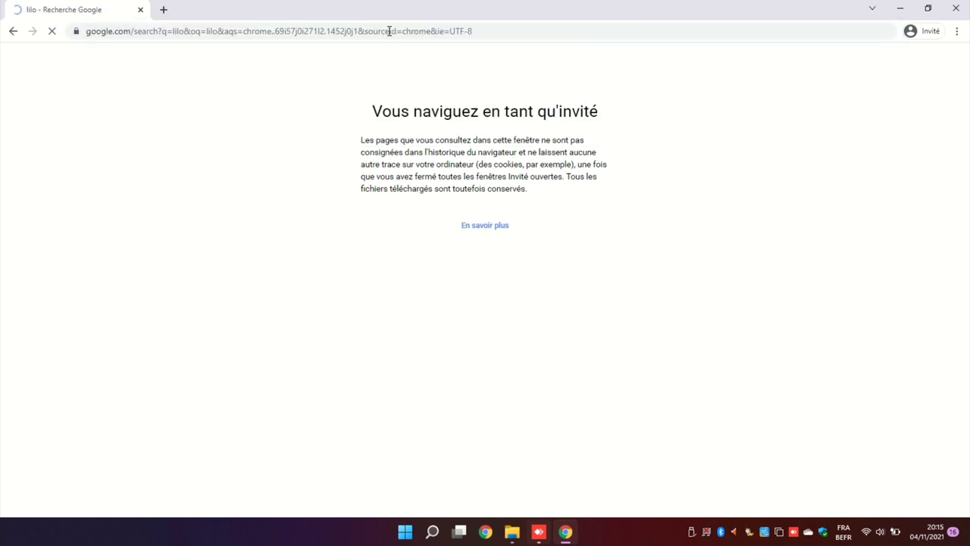
pyautogui.scroll(-3, 526, 276)
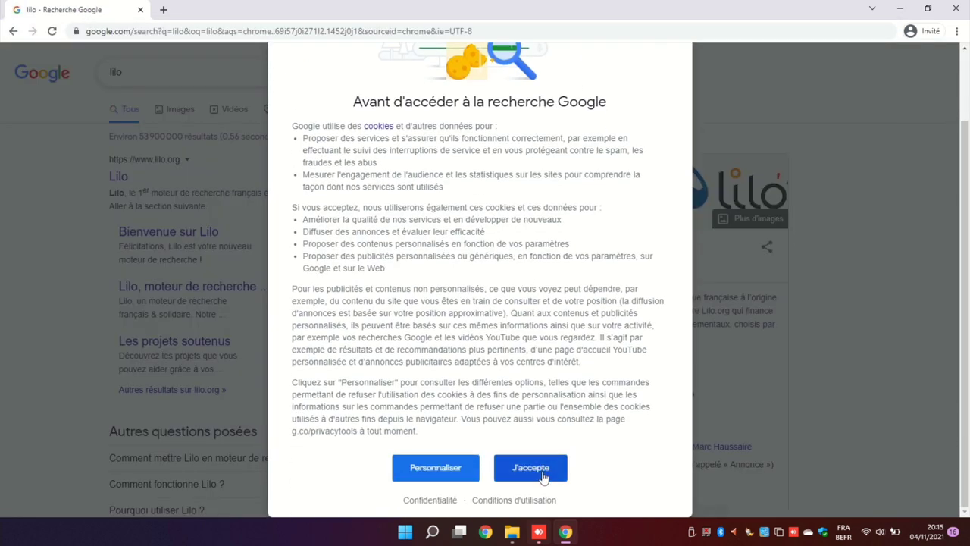
pyautogui.click(540, 475)
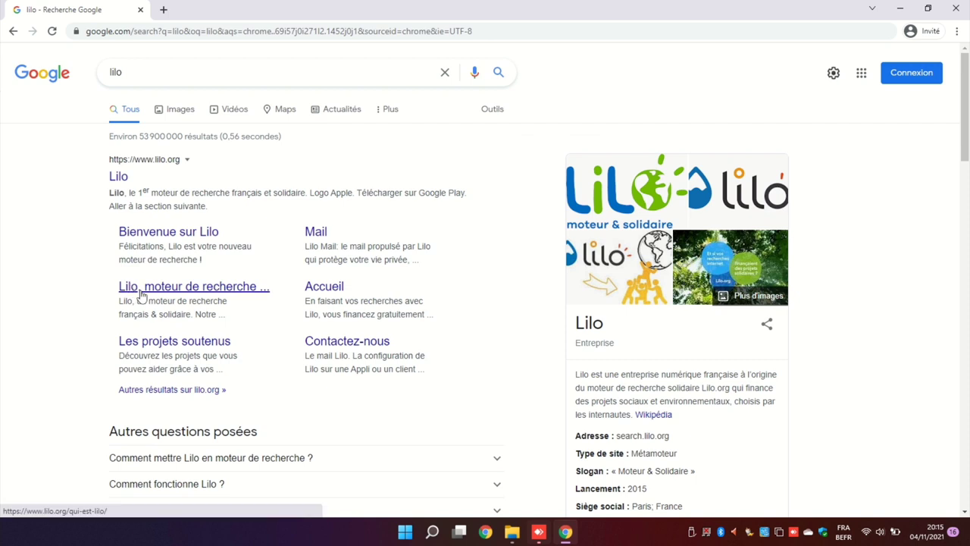
pyautogui.click(141, 293)
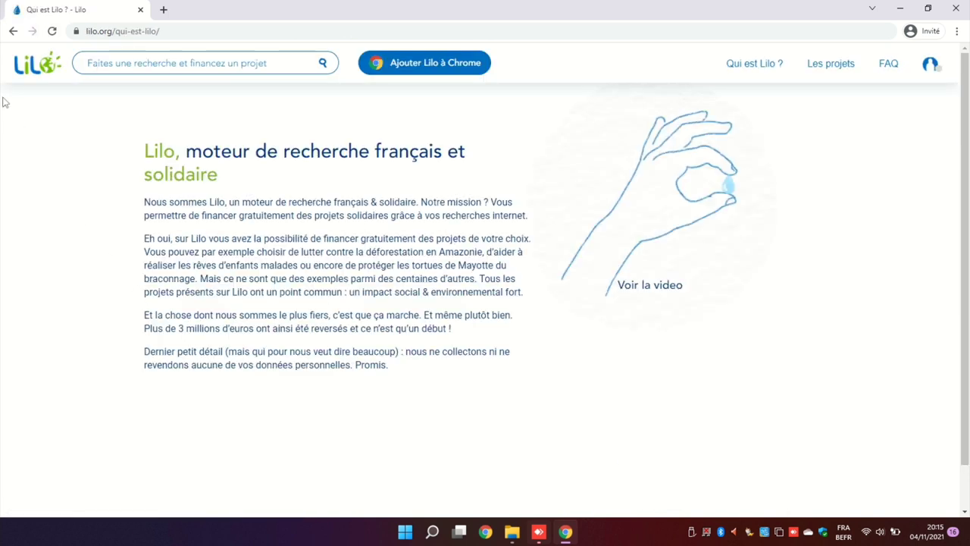
pyautogui.click(21, 72)
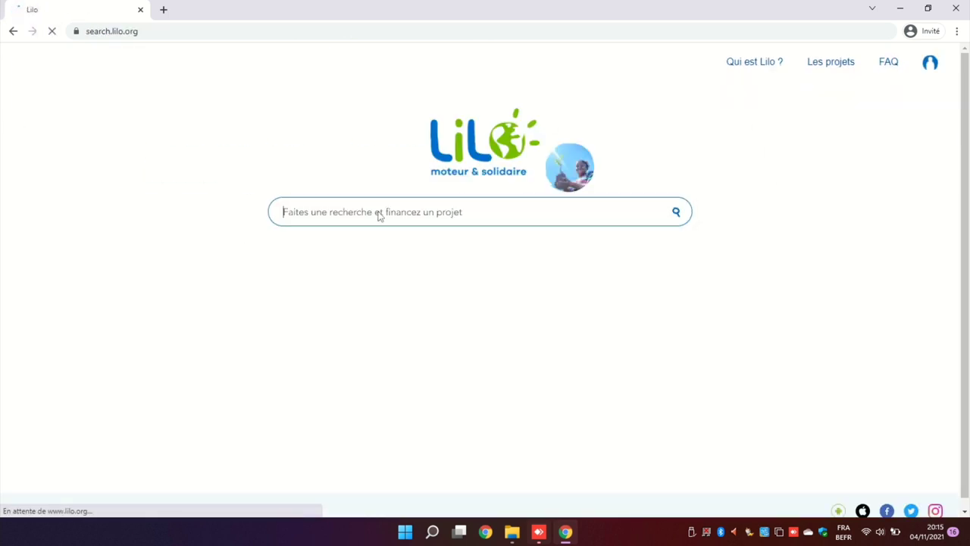
# - Search Lilo for "ventoy" and open the official ventoy.net result
pyautogui.click(398, 212)
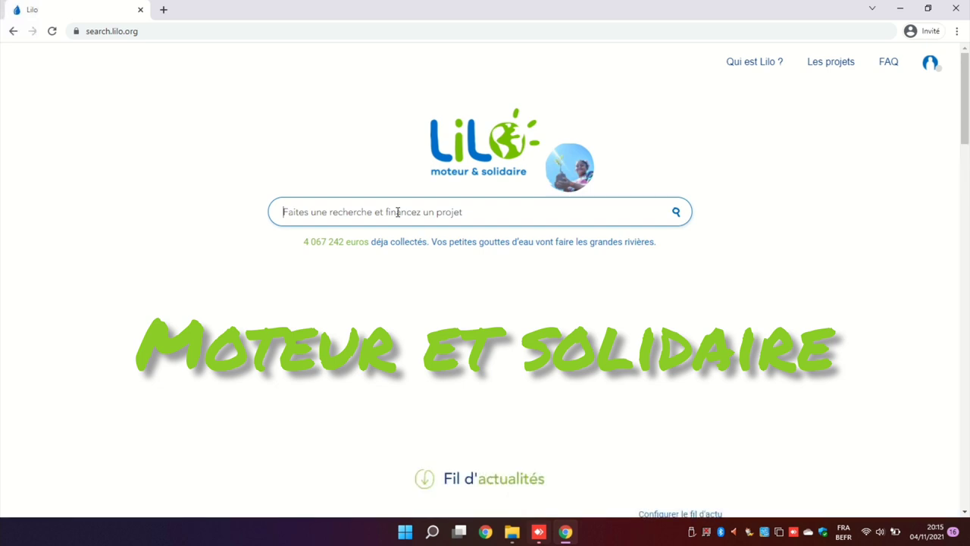
pyautogui.write('ventoy')
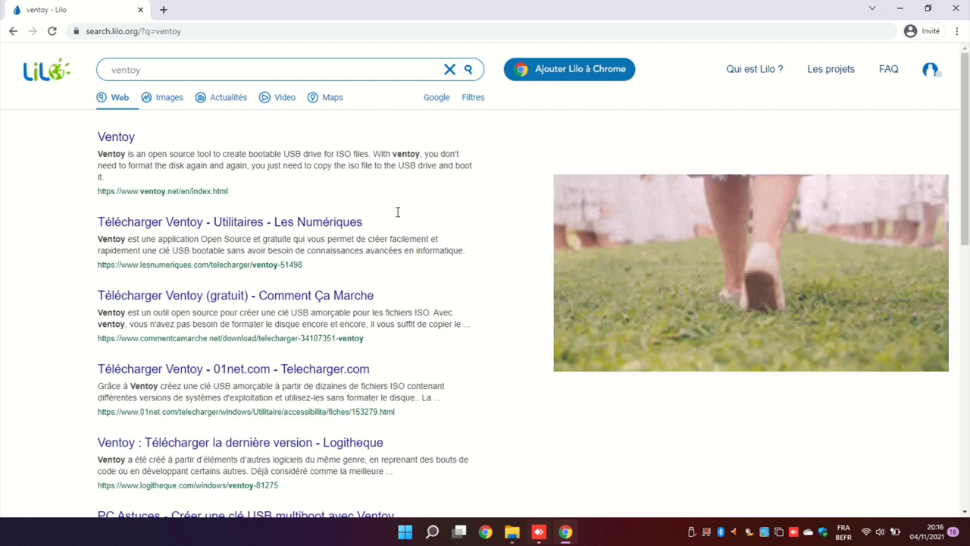
pyautogui.click(133, 143)
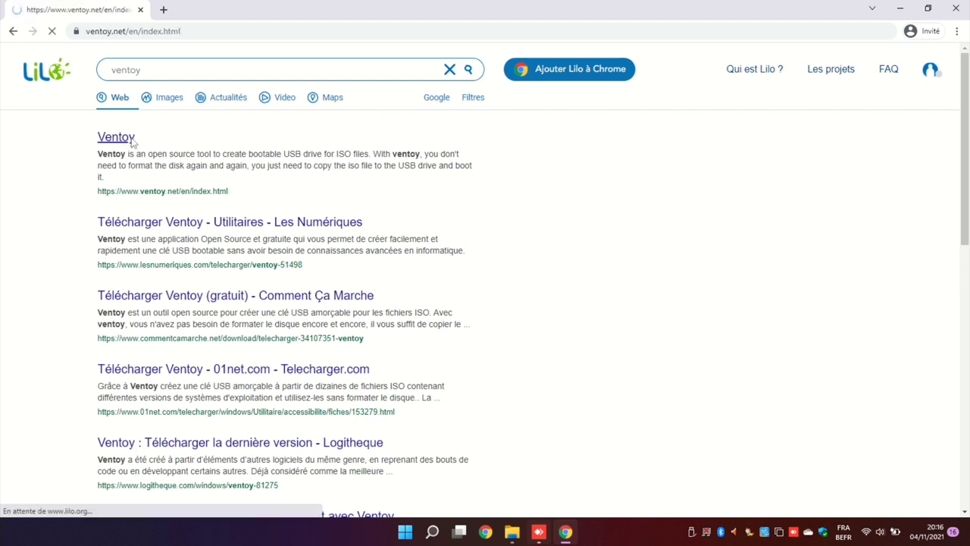
# - Download ventoy-1.0.57-windows.zip from the Ventoy GitHub releases page linked in the site's downloads, and minimize Chrome
pyautogui.click(259, 135)
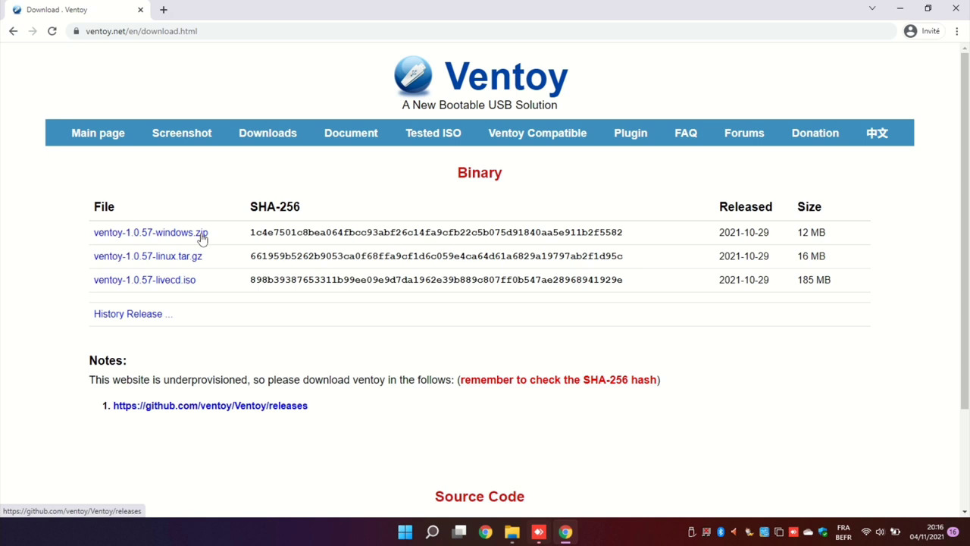
pyautogui.click(201, 238)
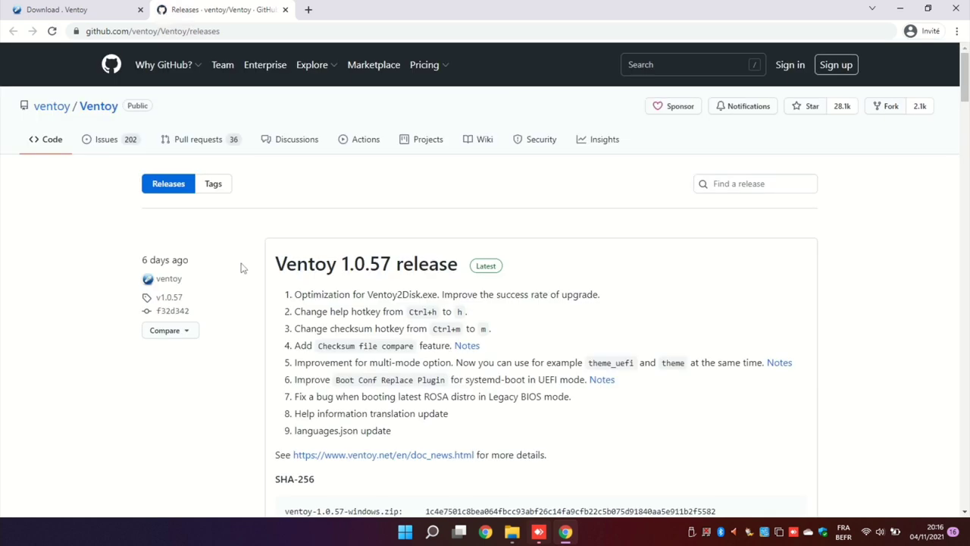
pyautogui.scroll(-4, 241, 268)
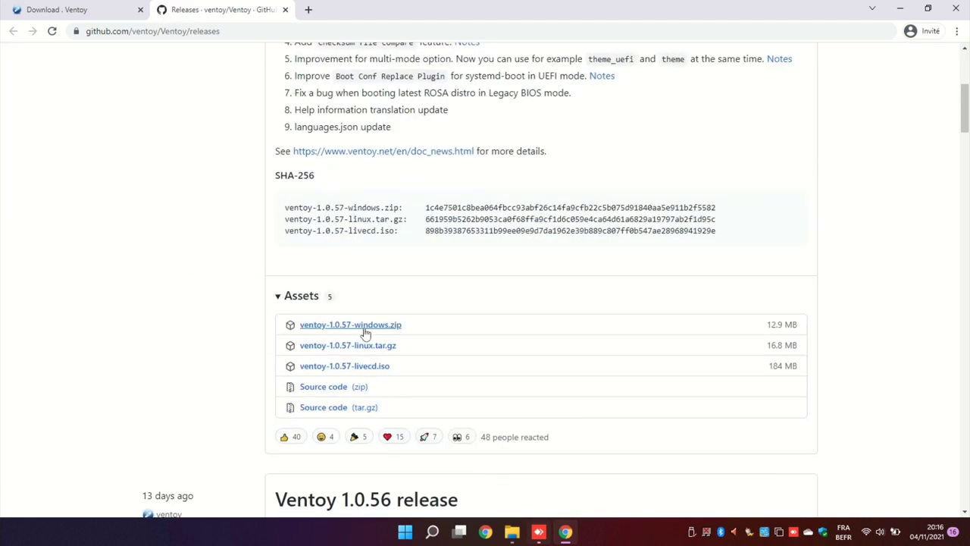
pyautogui.click(365, 332)
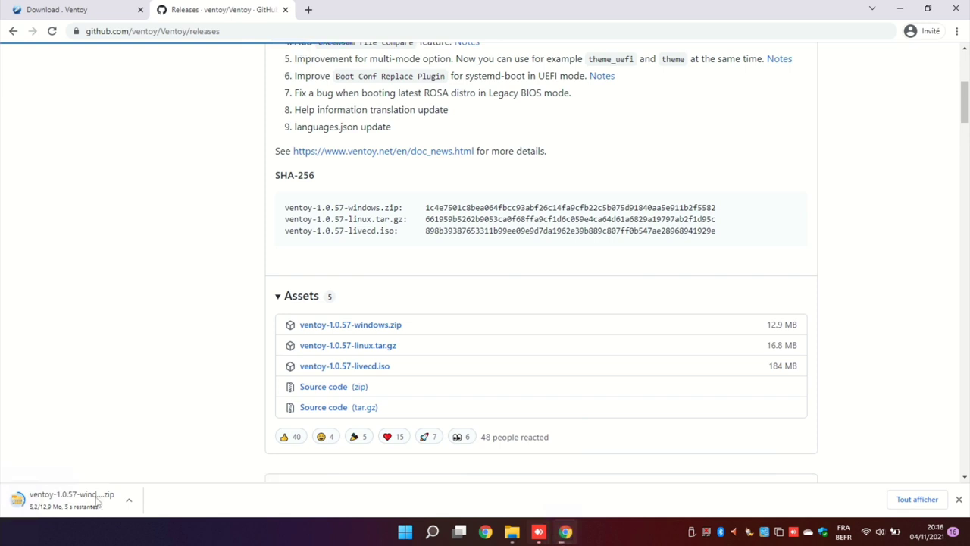
pyautogui.click(902, 8)
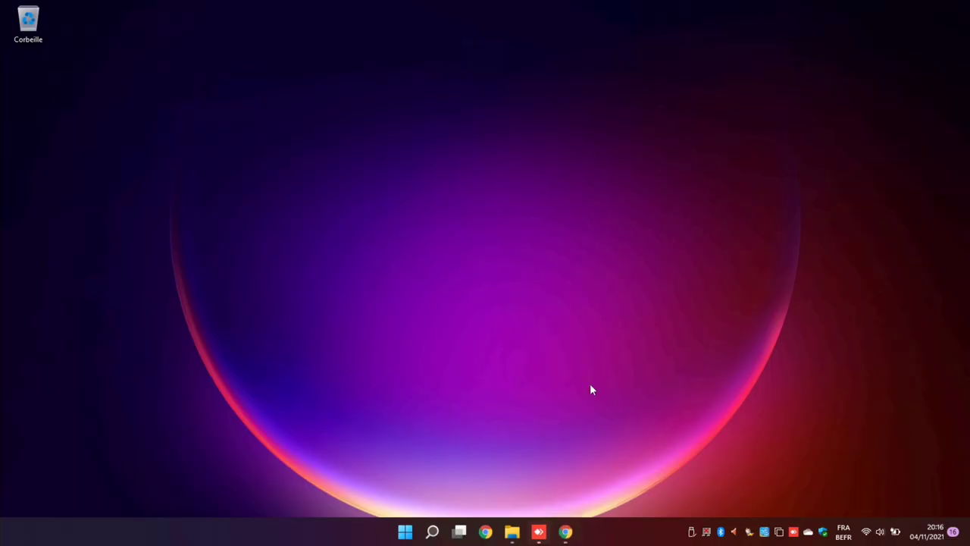
# - Switch to File Explorer, extract ventoy-1.0.57-windows.zip in the Téléchargements folder to the default destination, and delete the archive
pyautogui.click(511, 531)
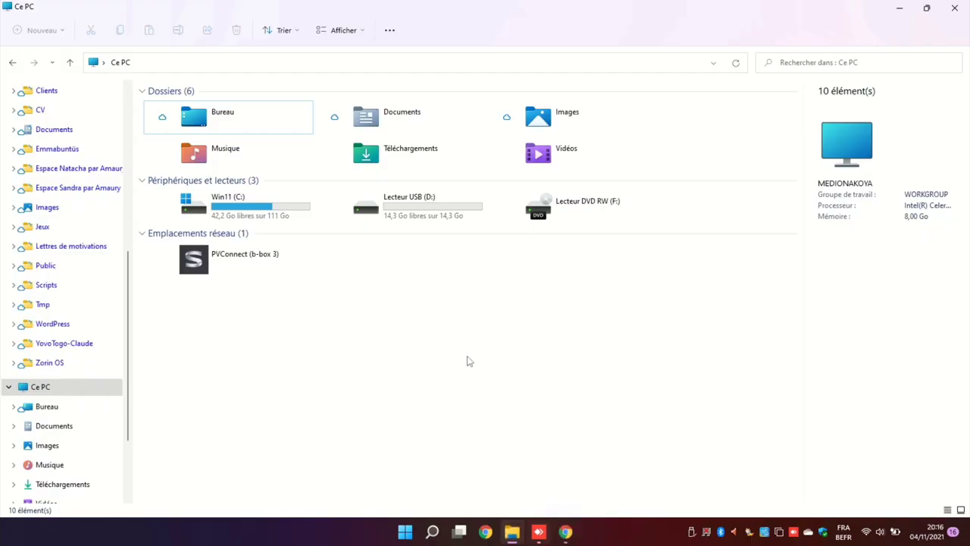
pyautogui.doubleClick(401, 157)
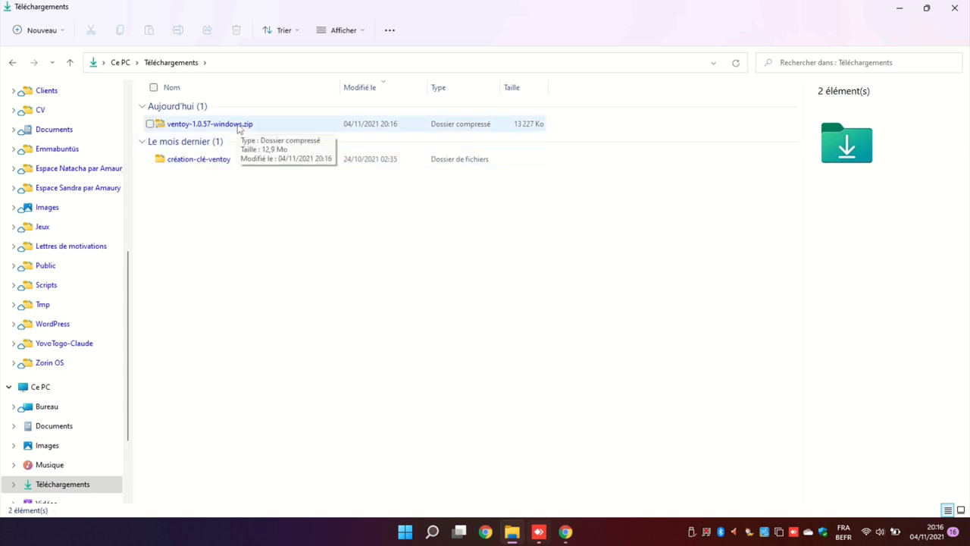
pyautogui.click(237, 124)
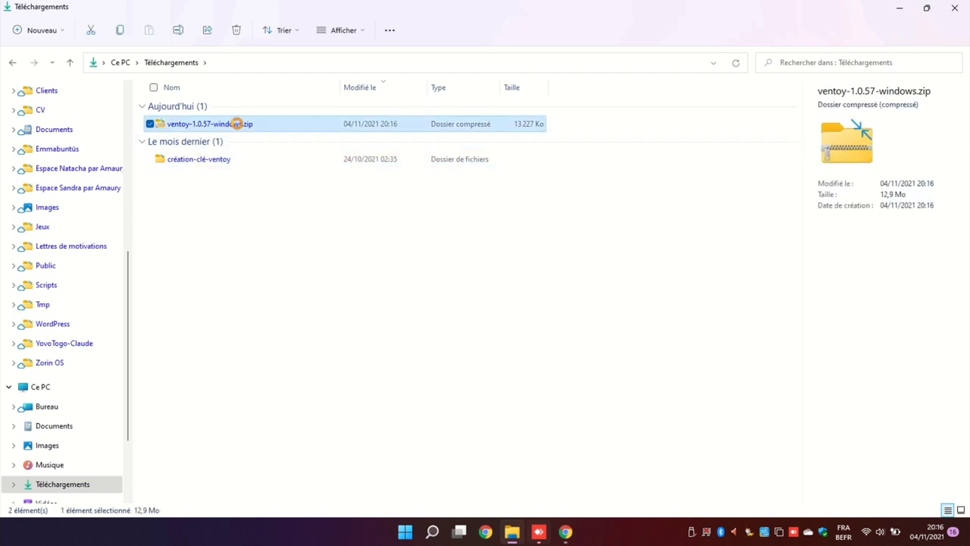
pyautogui.rightClick(237, 124)
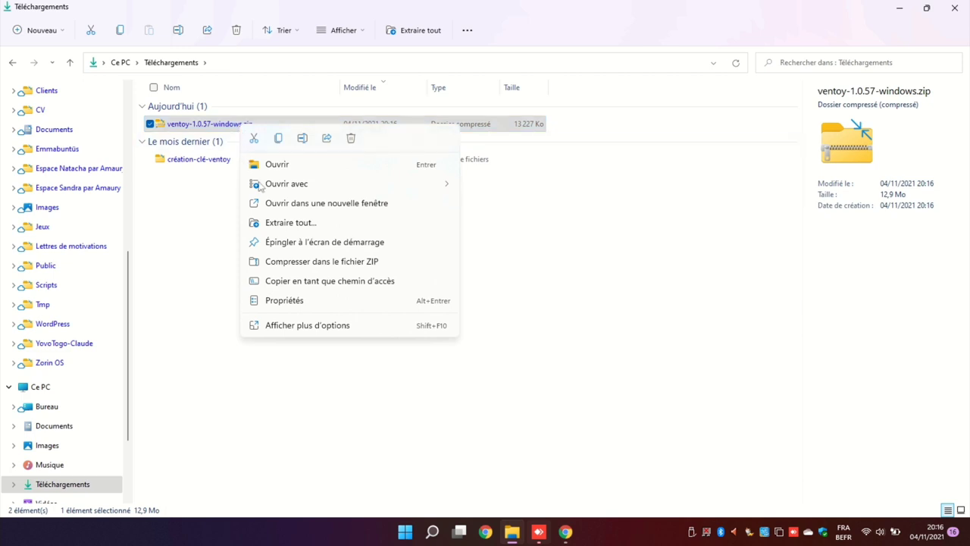
pyautogui.click(292, 224)
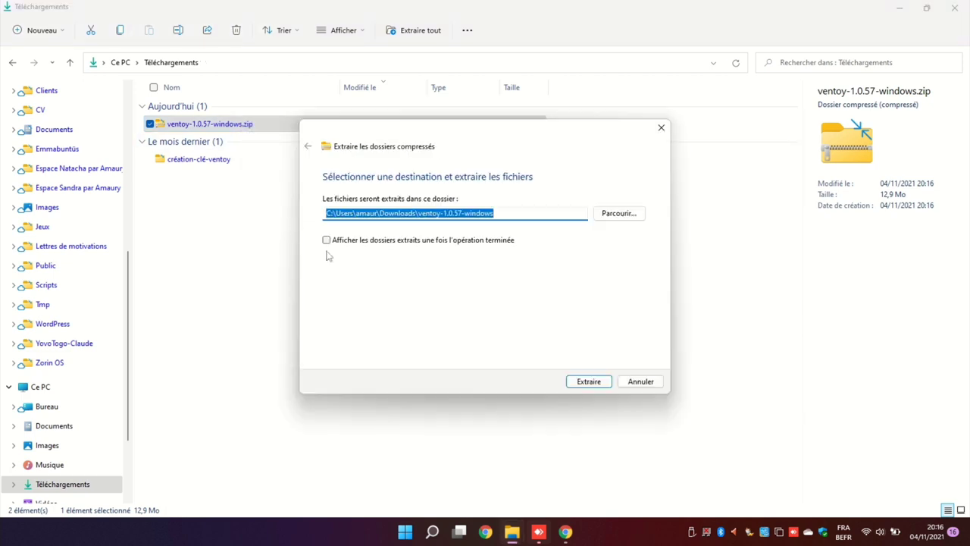
pyautogui.click(581, 381)
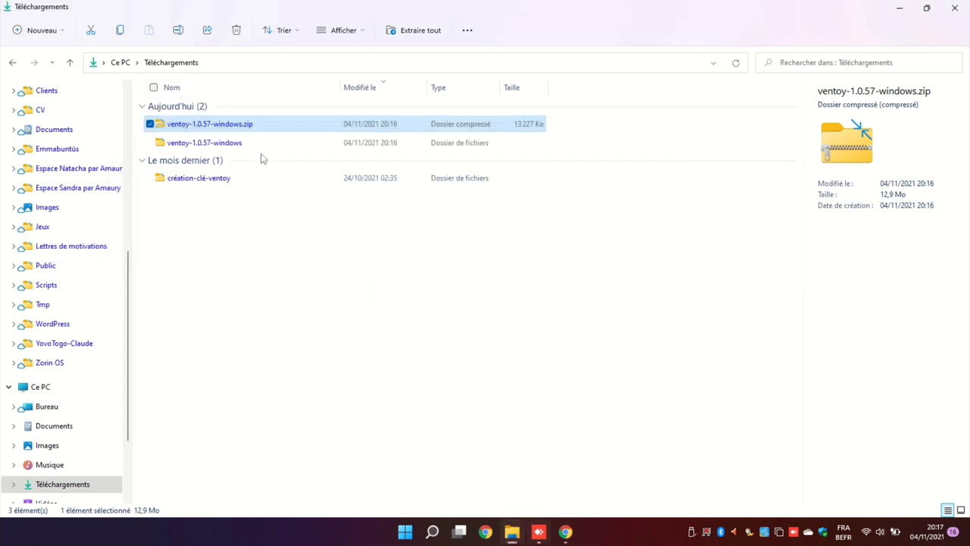
pyautogui.click(236, 32)
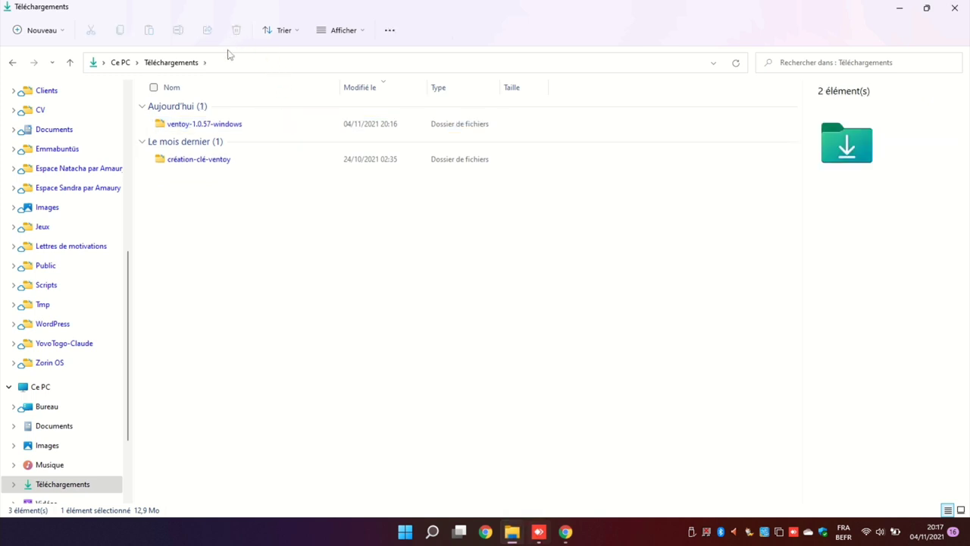
# - Launch Ventoy2Disk.exe from the extracted ventoy-1.0.57 folder, bypassing the SmartScreen block and granting it administrator permission
pyautogui.doubleClick(224, 125)
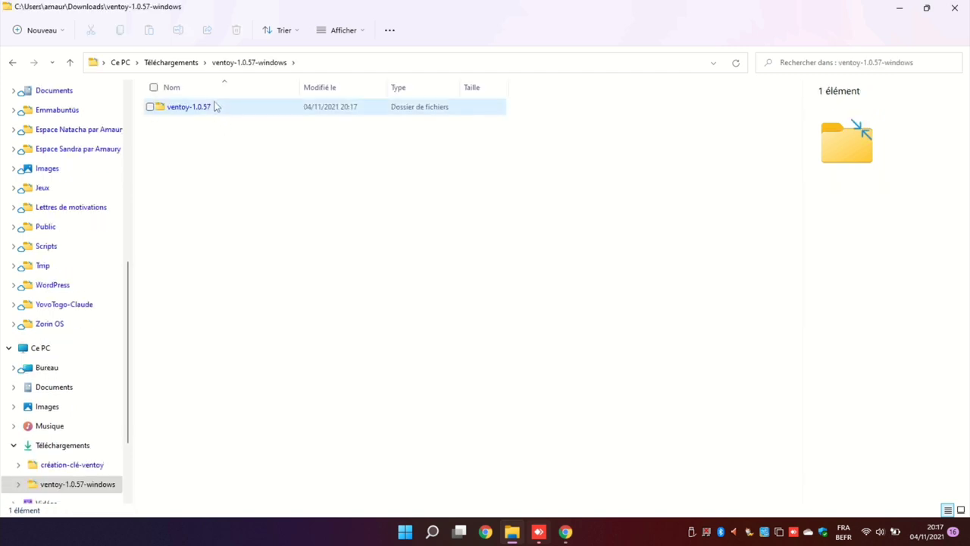
pyautogui.doubleClick(215, 106)
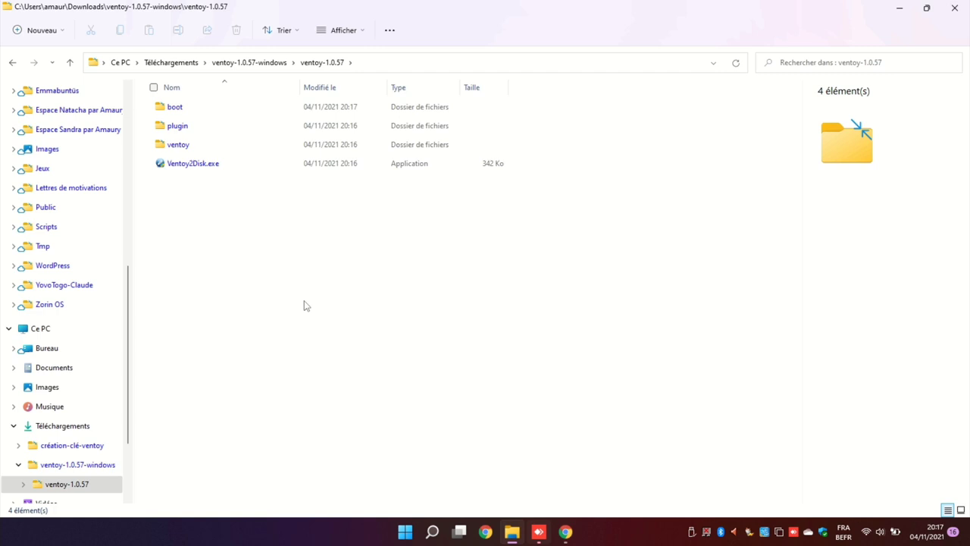
pyautogui.doubleClick(220, 164)
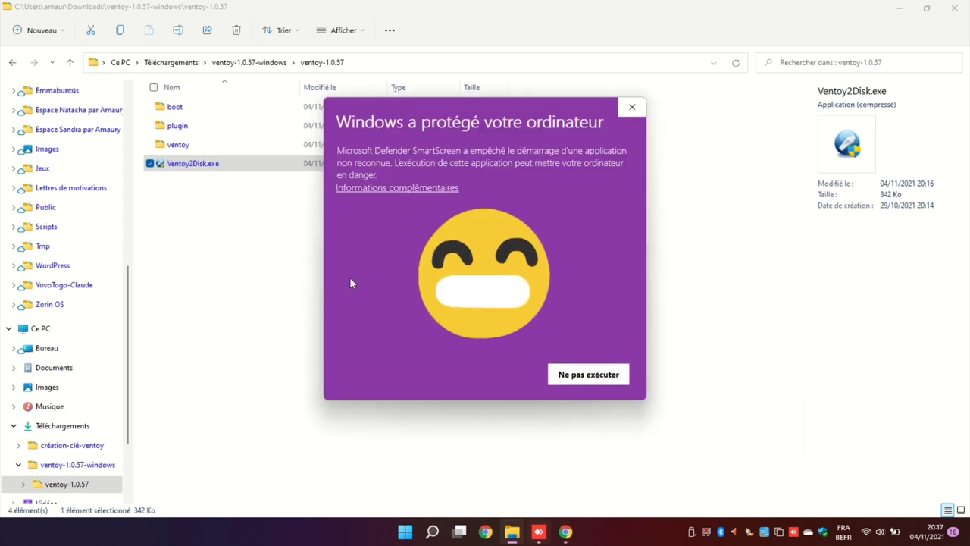
pyautogui.click(439, 189)
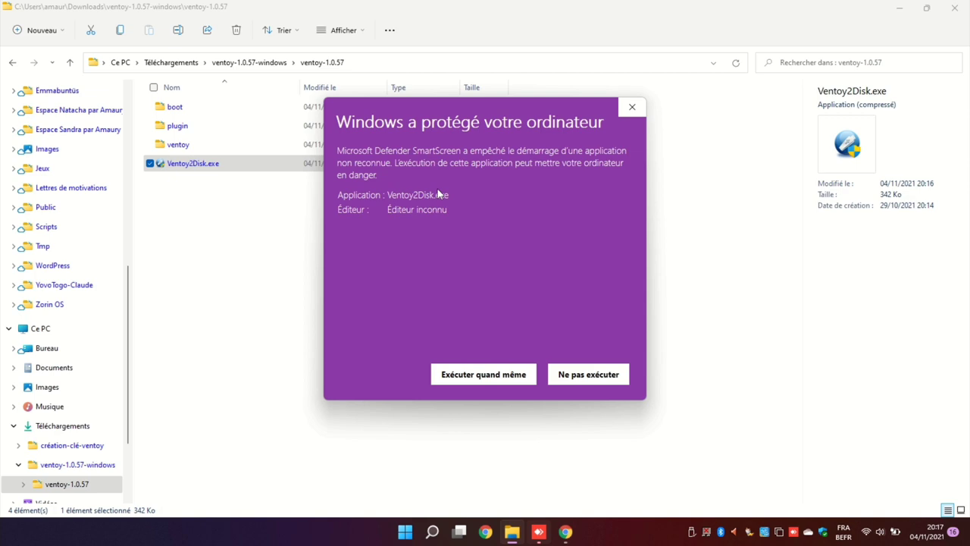
pyautogui.click(507, 375)
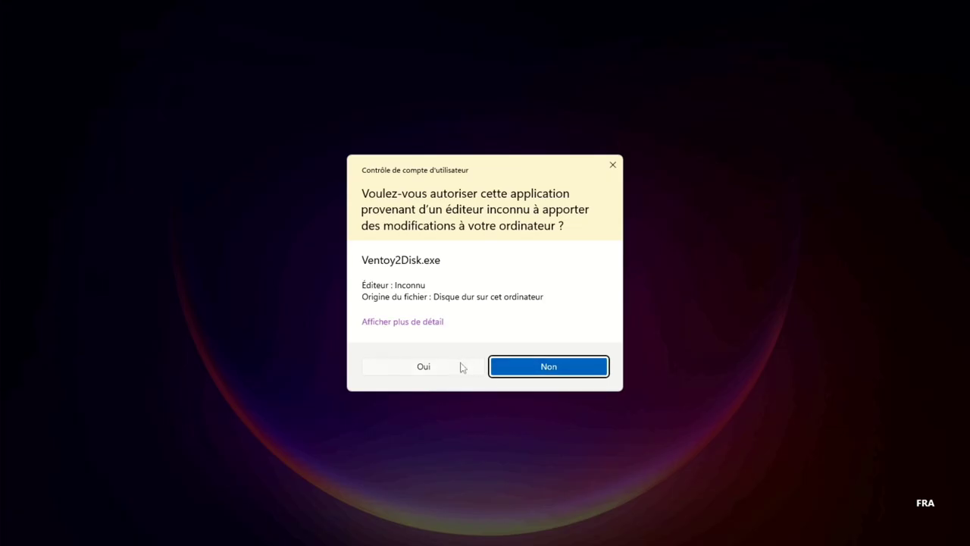
pyautogui.click(460, 369)
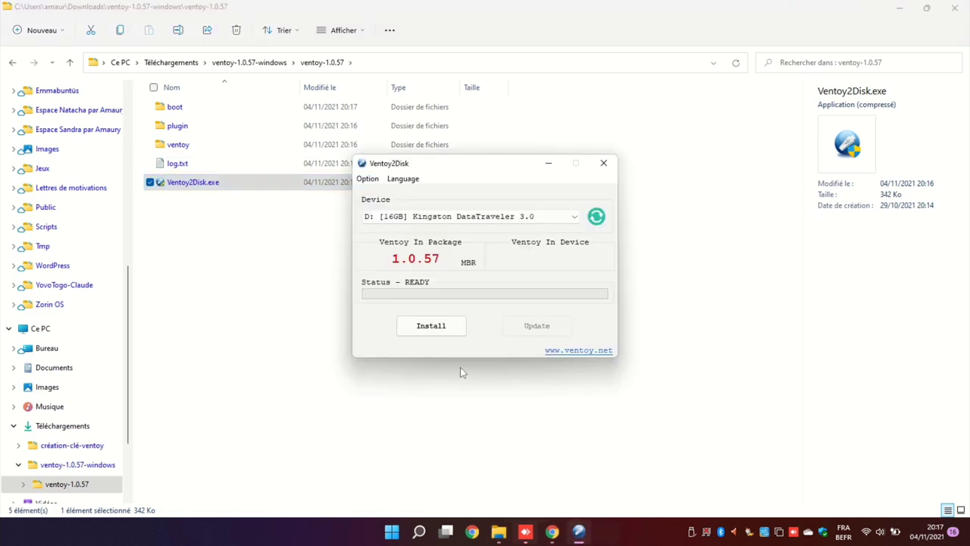
# - Set the Ventoy2Disk interface language to French (Français)
pyautogui.click(404, 179)
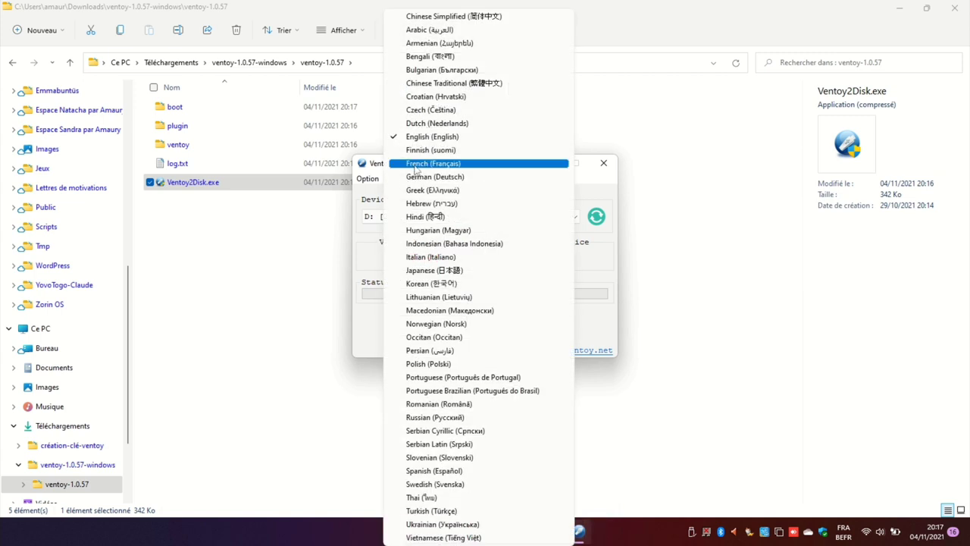
pyautogui.click(418, 164)
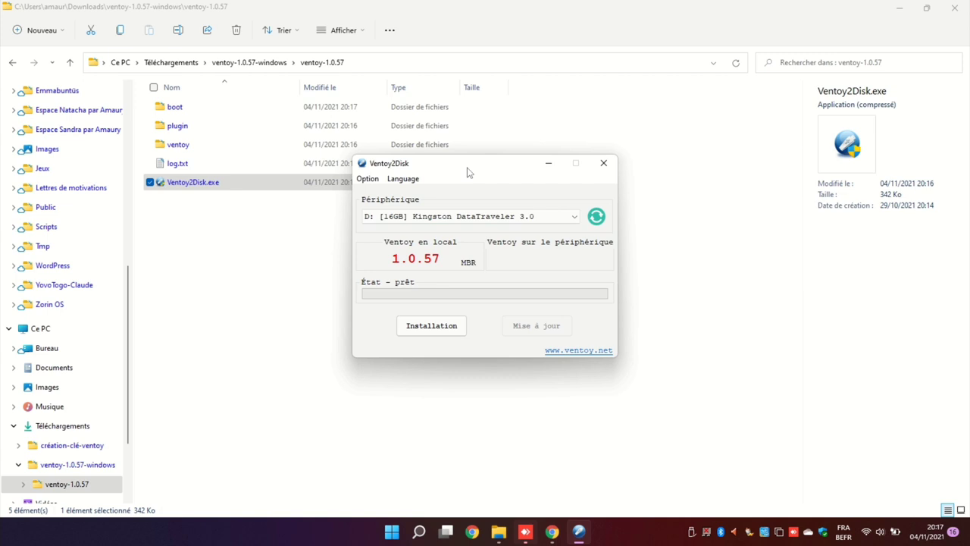
# - Choose the D: [16GB] Kingston DataTraveler 3.0 as the target device in Ventoy2Disk
pyautogui.click(521, 220)
pyautogui.click(526, 227)
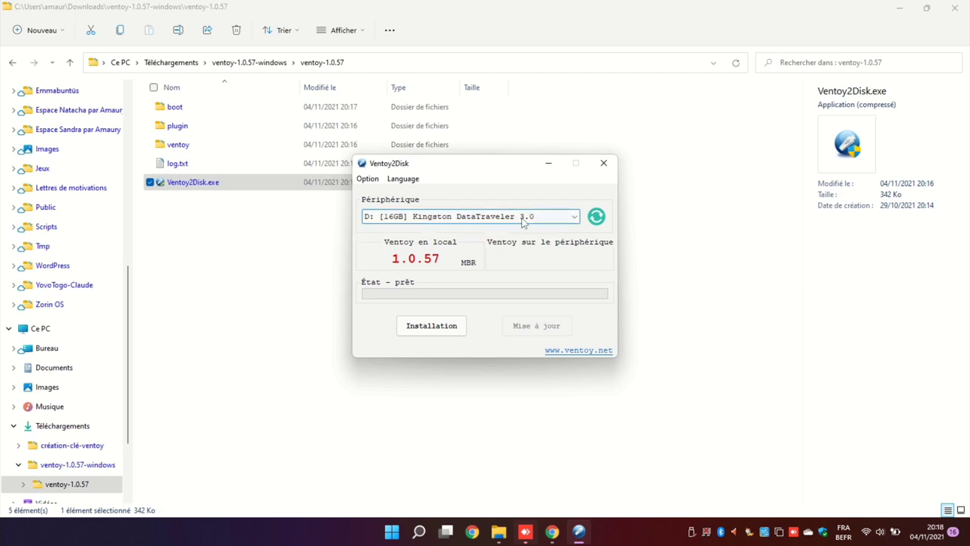
pyautogui.click(455, 324)
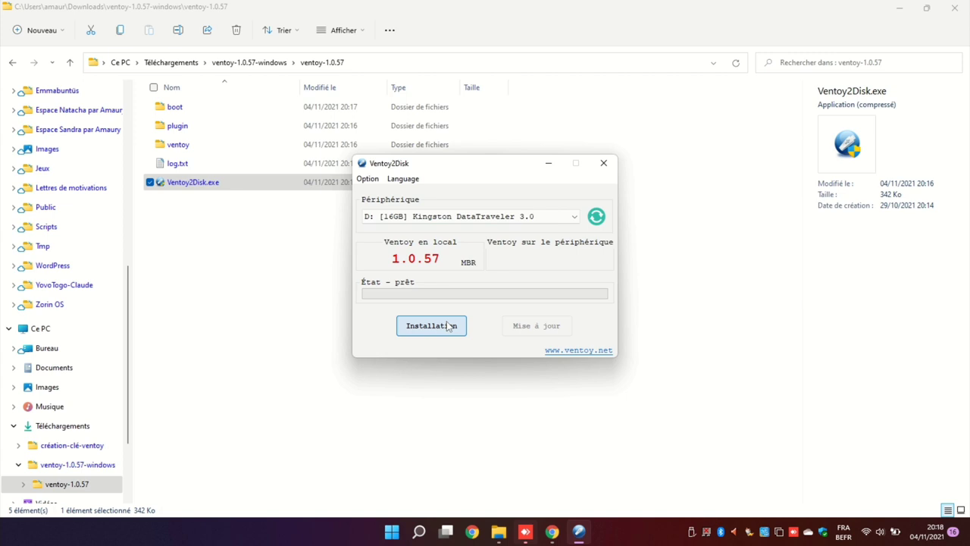
# - Configure the partitions to reserve 7 GB of space at the end of the disk
pyautogui.click(372, 181)
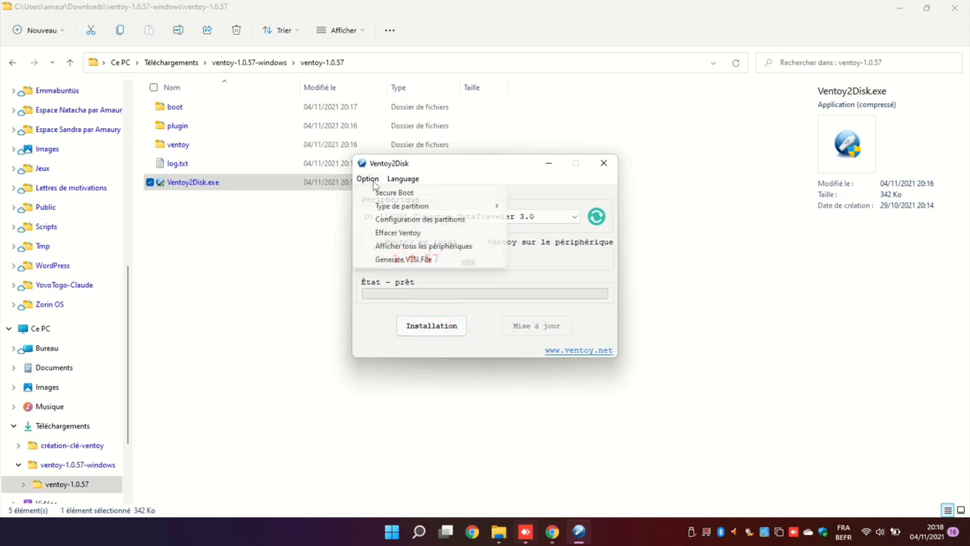
pyautogui.click(386, 219)
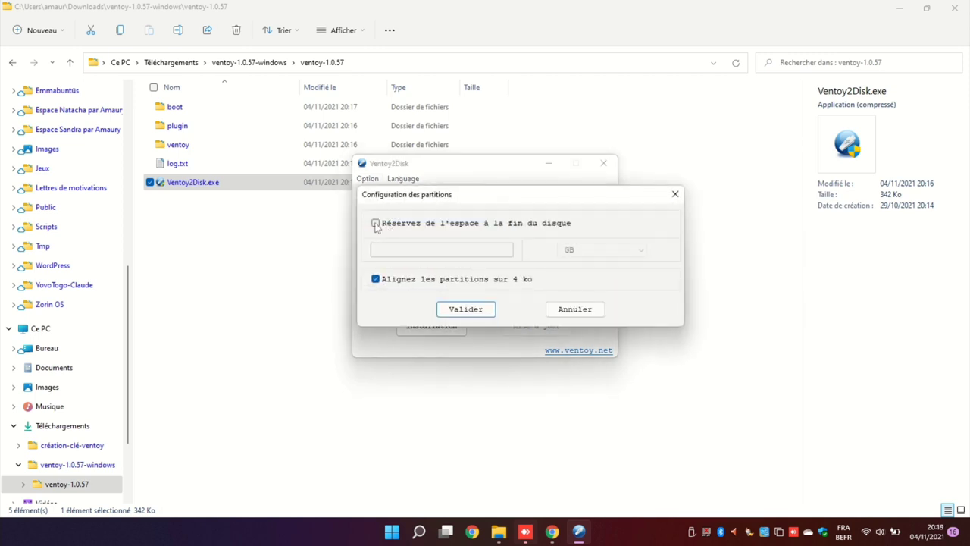
pyautogui.click(376, 224)
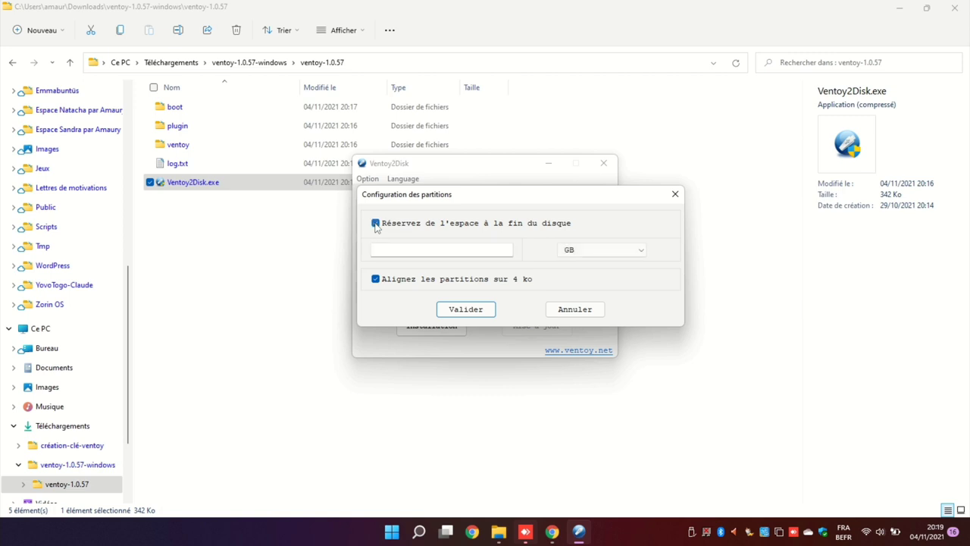
pyautogui.click(443, 250)
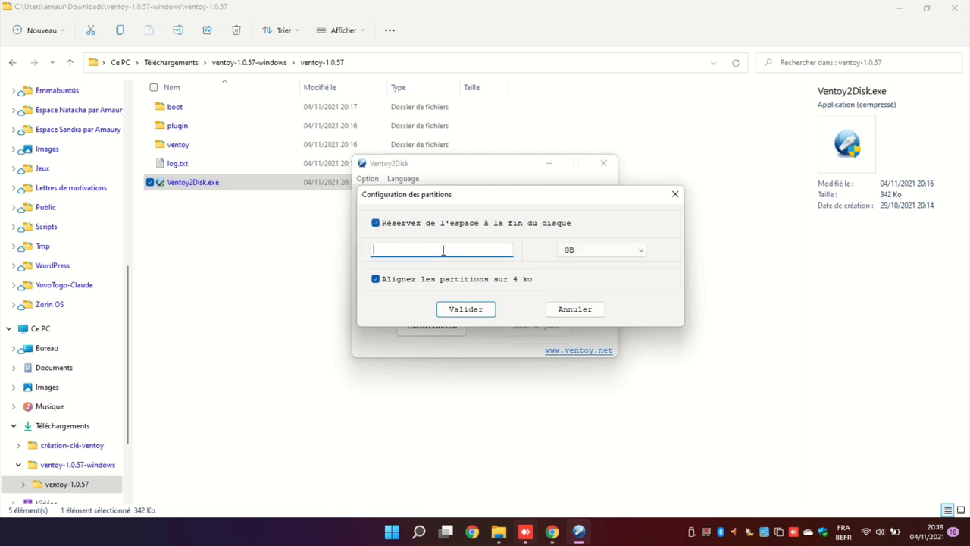
pyautogui.write('7')
pyautogui.click(477, 310)
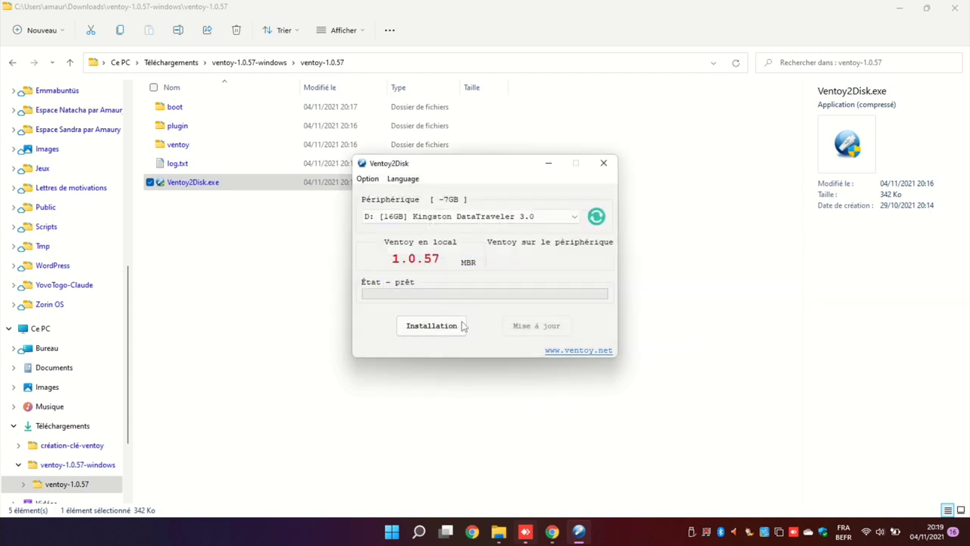
# - Start the Ventoy installation on the Kingston stick, and decline the disk-formatting warning
pyautogui.click(461, 326)
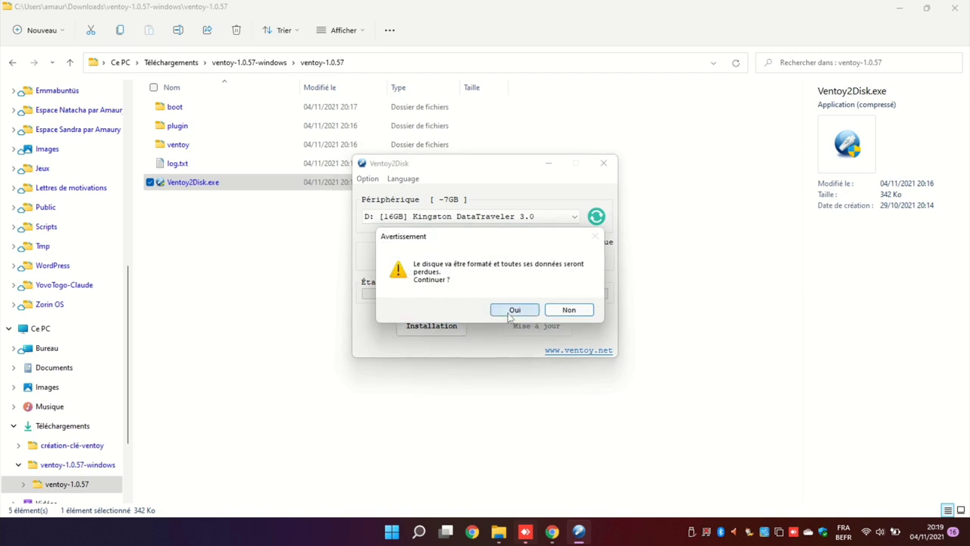
pyautogui.click(550, 311)
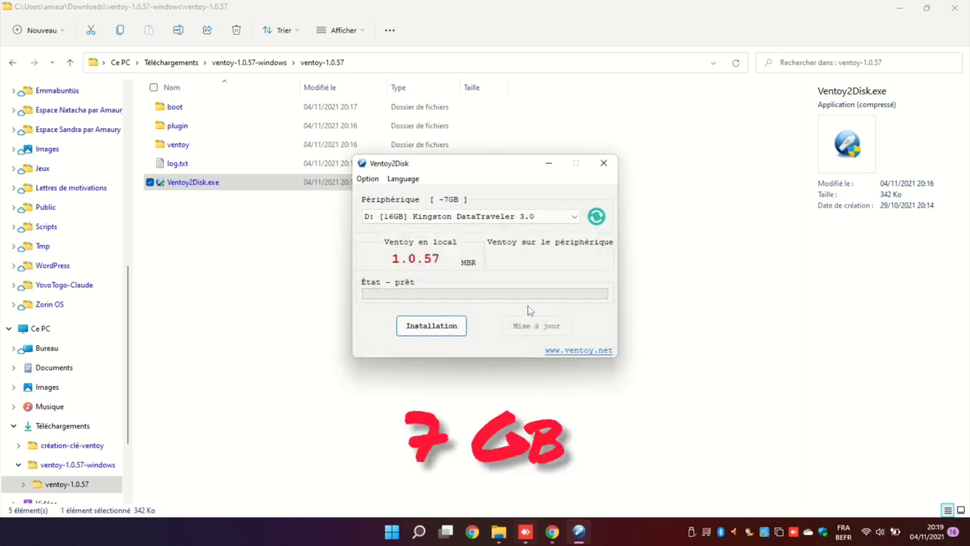
# - Switch to File Explorer and open the création-clé-ventoy folder in Téléchargements
pyautogui.click(176, 68)
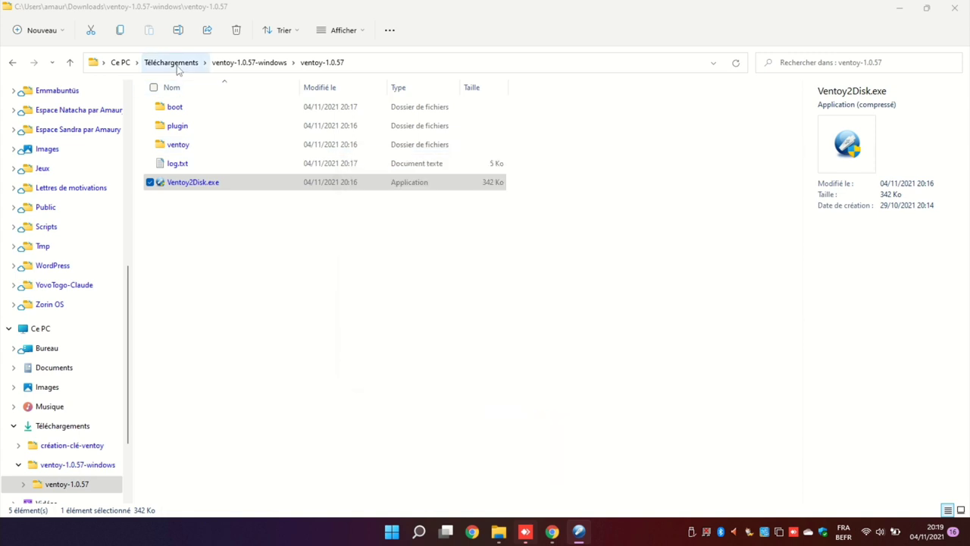
pyautogui.click(176, 65)
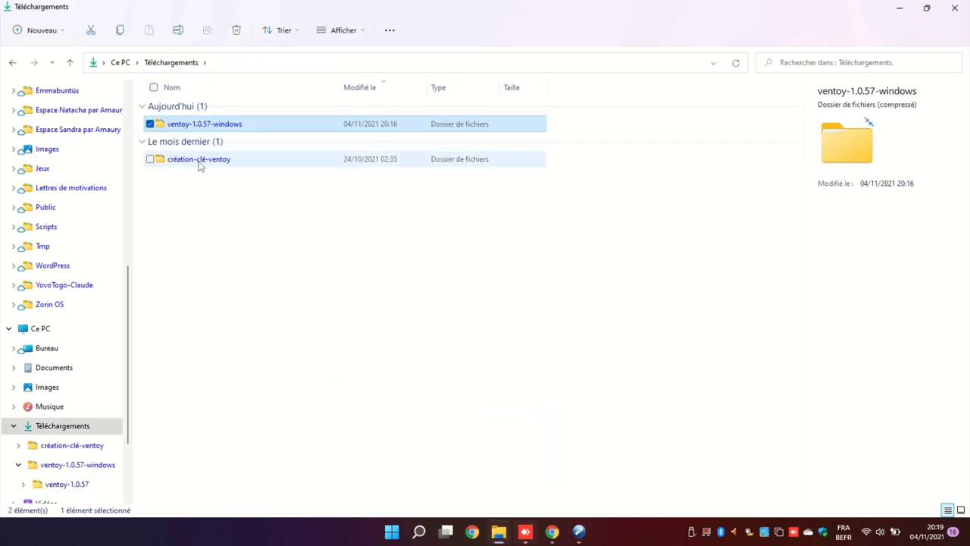
pyautogui.click(199, 162)
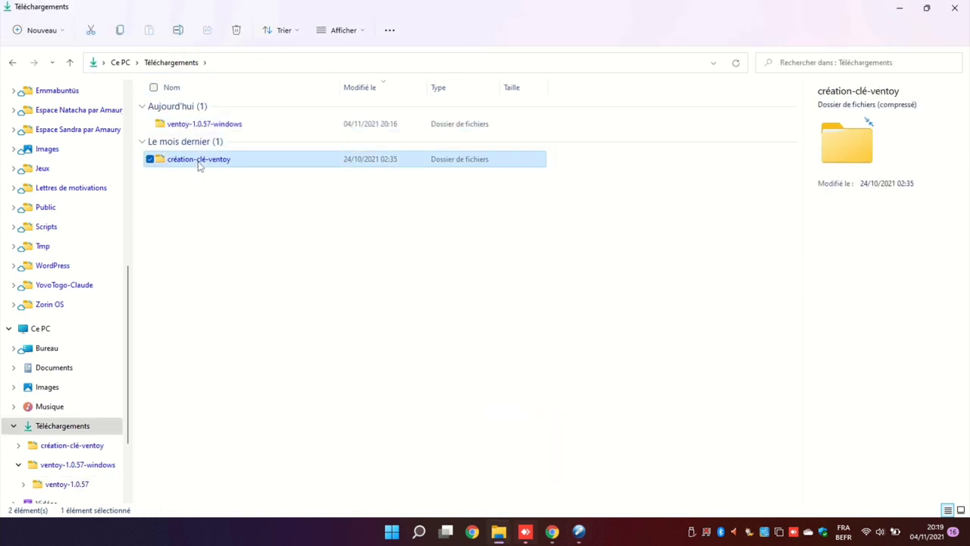
pyautogui.doubleClick(199, 161)
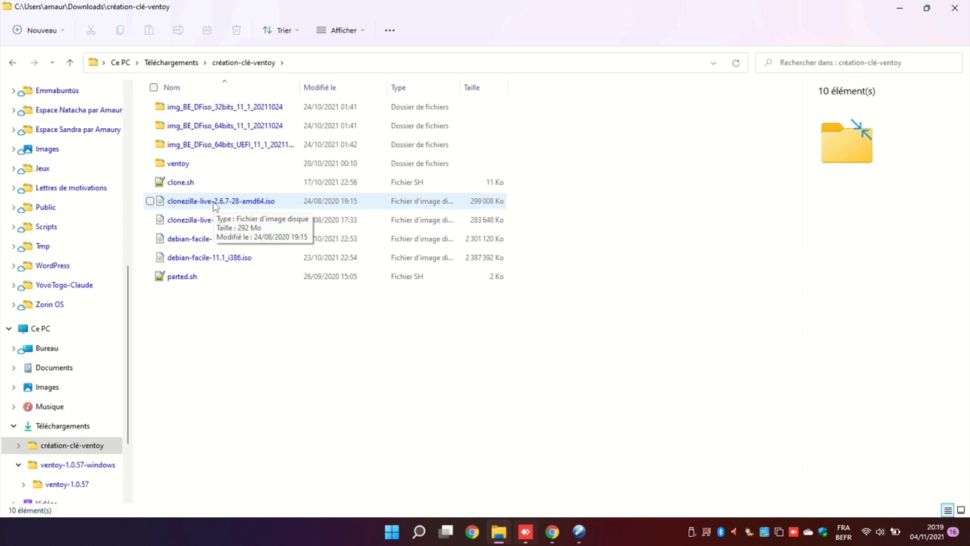
# - Examine the Clonezilla 2.6.7-28 and debian-facile 11.1 ISO files in the création-clé-ventoy folder
pyautogui.click(215, 203)
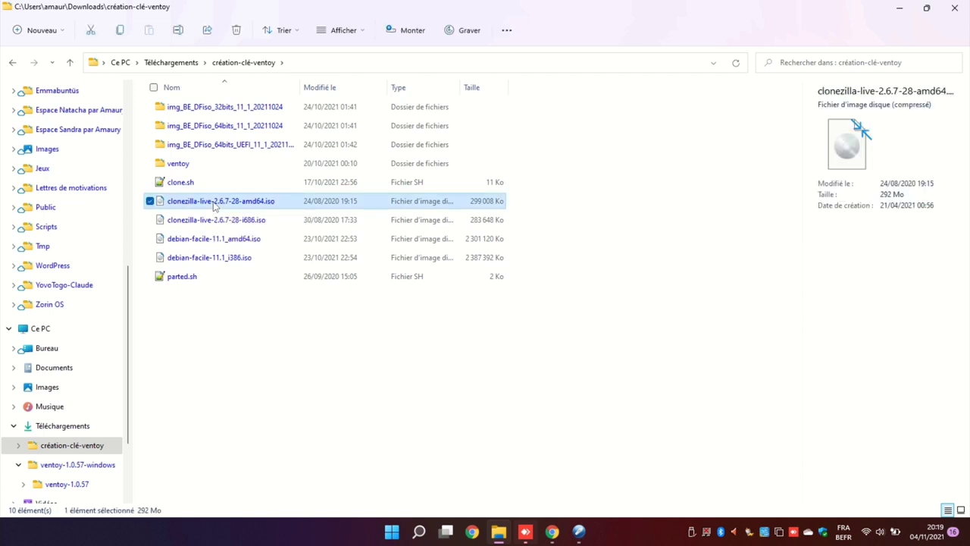
pyautogui.click(210, 224)
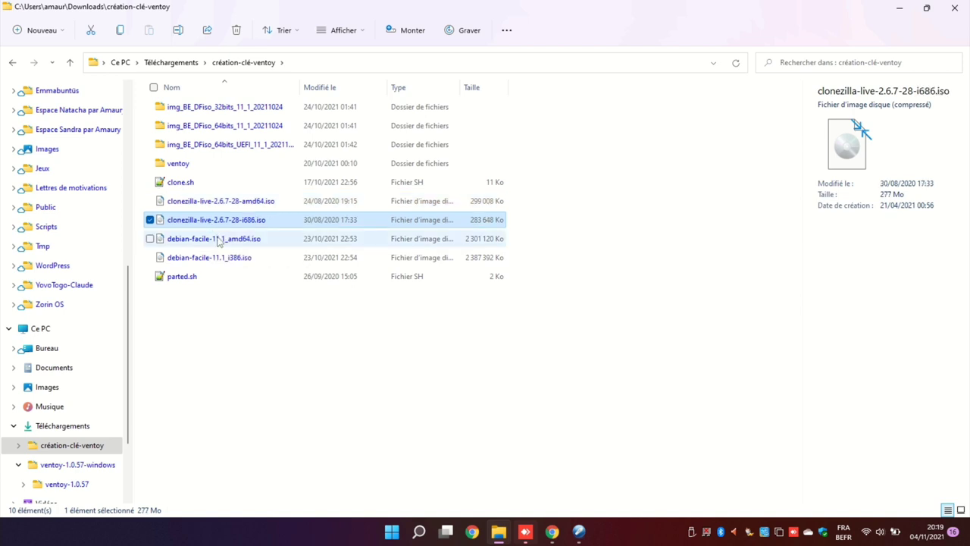
pyautogui.click(218, 240)
pyautogui.click(227, 259)
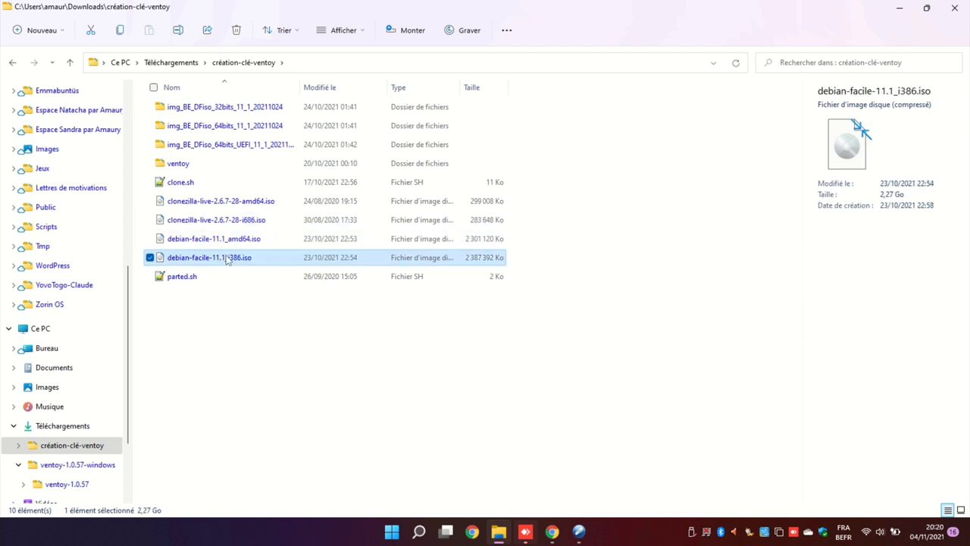
pyautogui.click(224, 241)
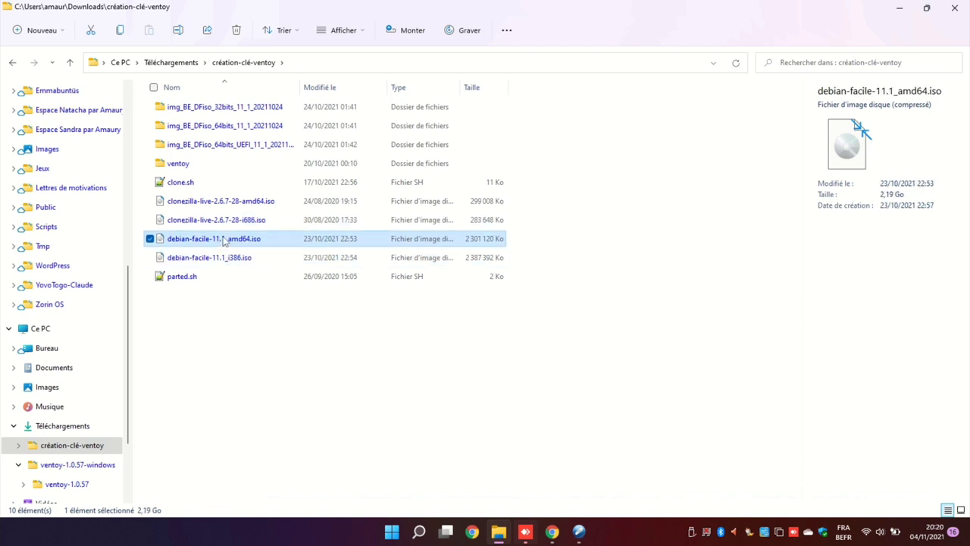
pyautogui.click(224, 259)
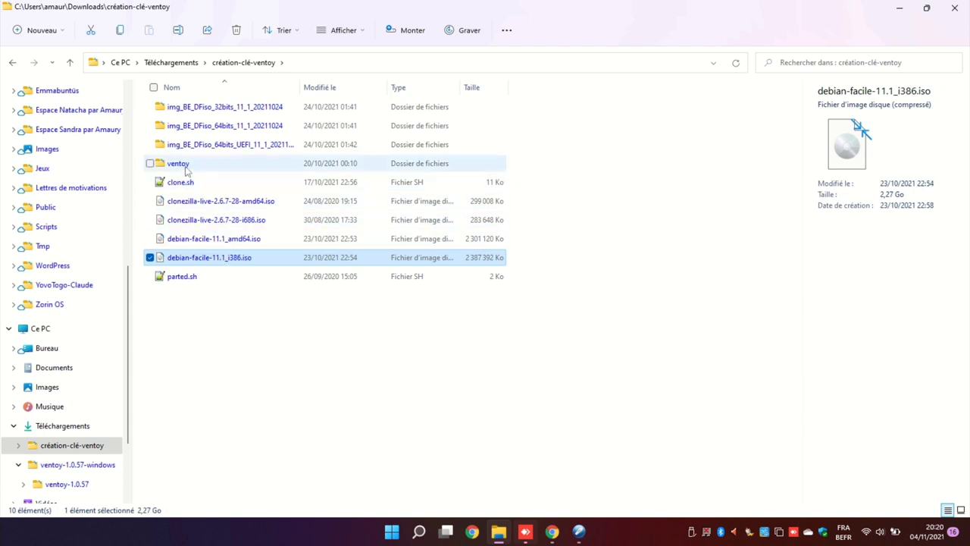
# - Examine the ventoy folder, the three img_BE_DFiso image folders, and the clone.sh and parted.sh scripts, leaving nothing selected
pyautogui.click(186, 169)
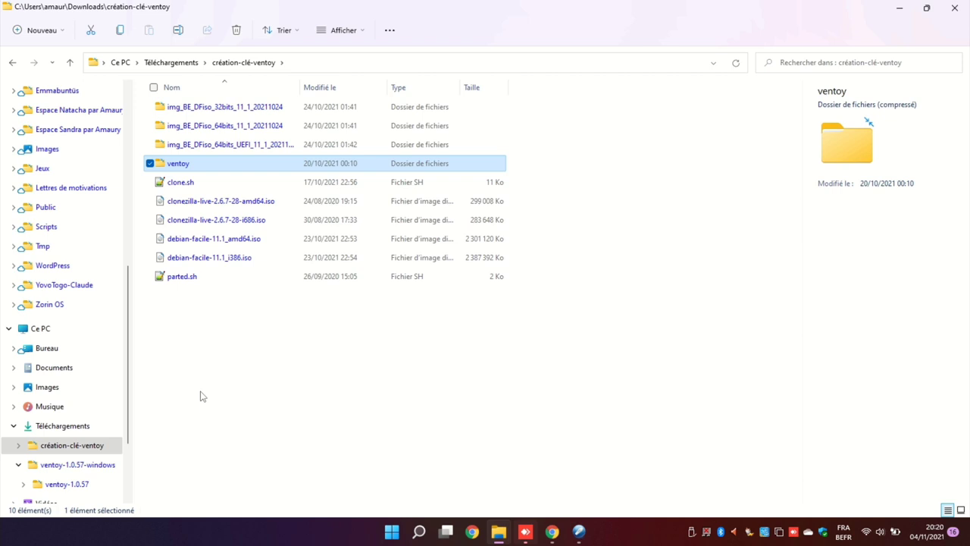
pyautogui.click(197, 108)
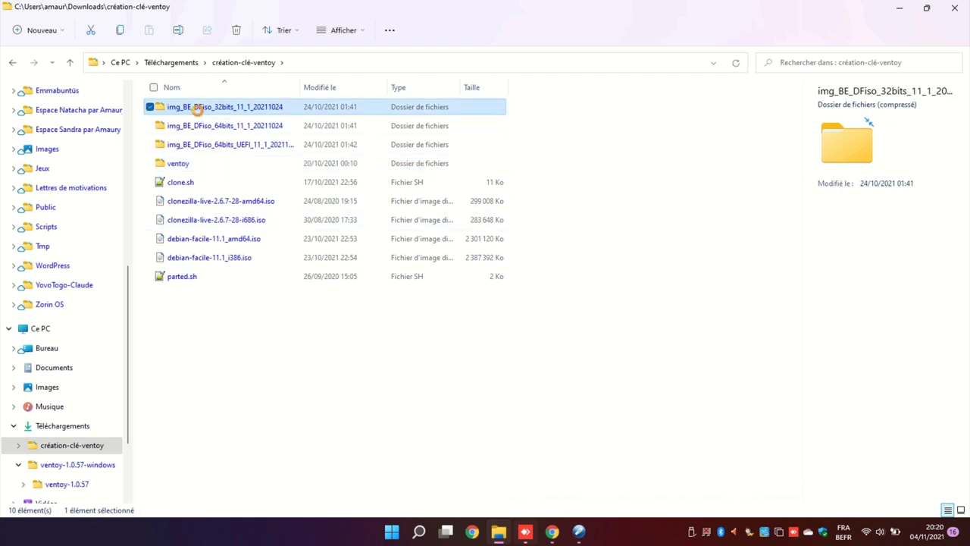
pyautogui.click(198, 127)
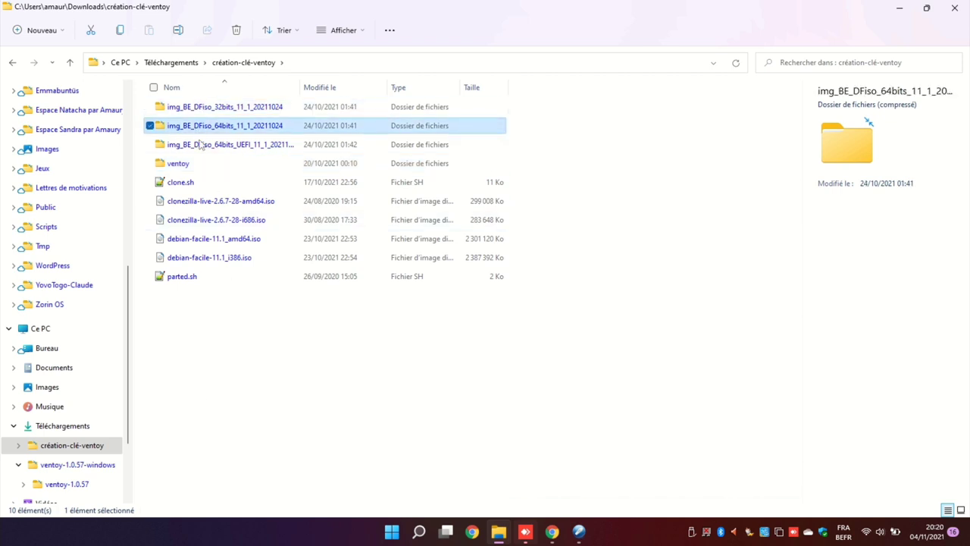
pyautogui.click(202, 152)
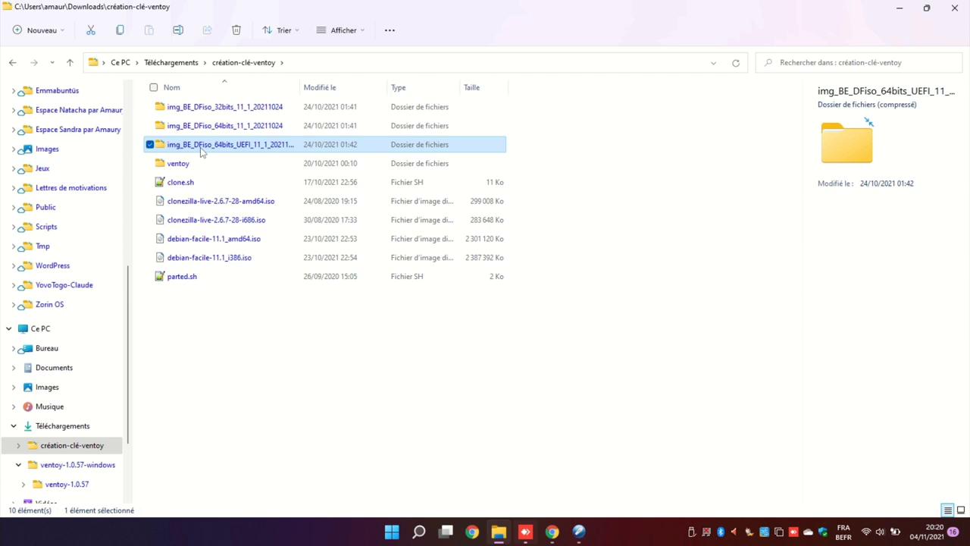
pyautogui.click(208, 110)
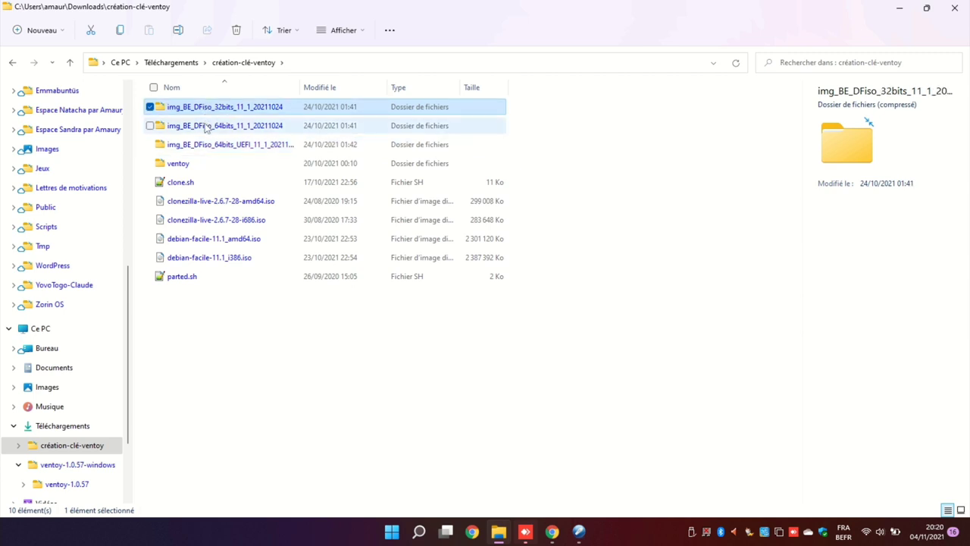
pyautogui.click(206, 127)
pyautogui.click(215, 146)
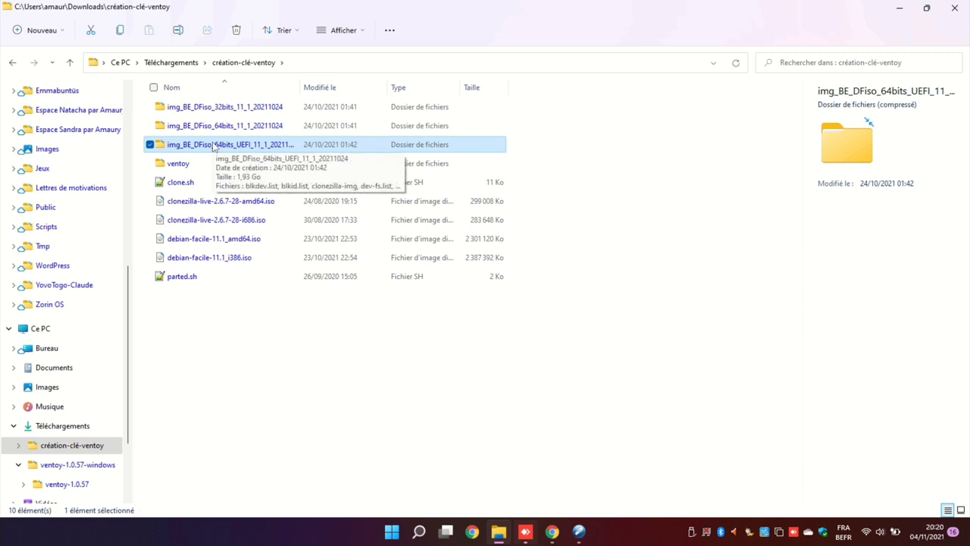
pyautogui.click(189, 184)
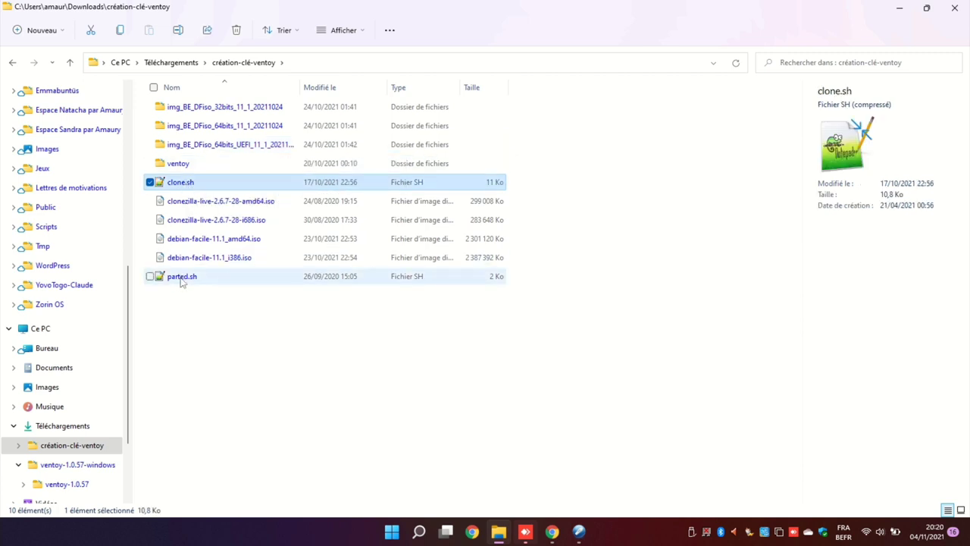
pyautogui.keyDown('ctrl'); pyautogui.click(182, 279); pyautogui.keyUp('ctrl')
pyautogui.click(181, 357)
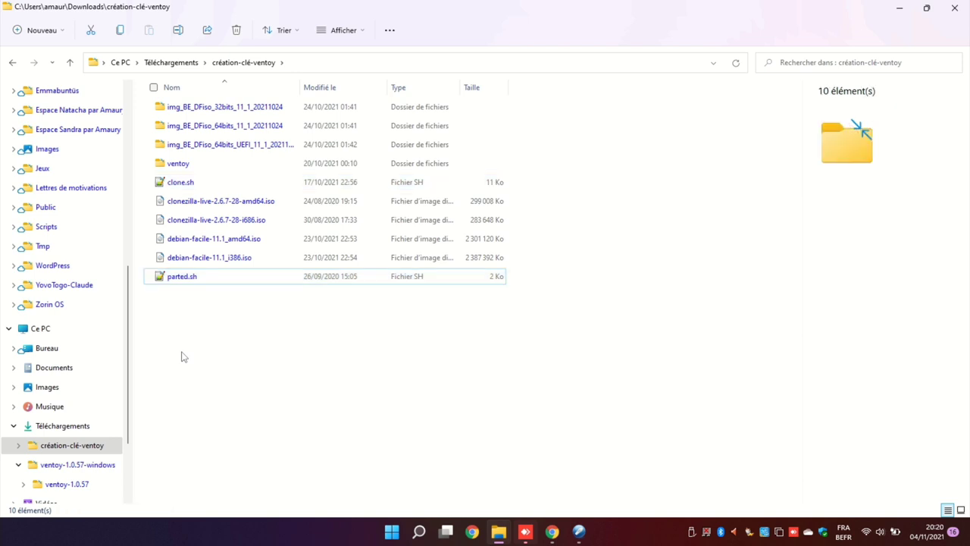
# - Check the combined size of the three img_BE_DFiso folders, clone.sh and parted.sh in their properties, and close the dialog
pyautogui.click(150, 107)
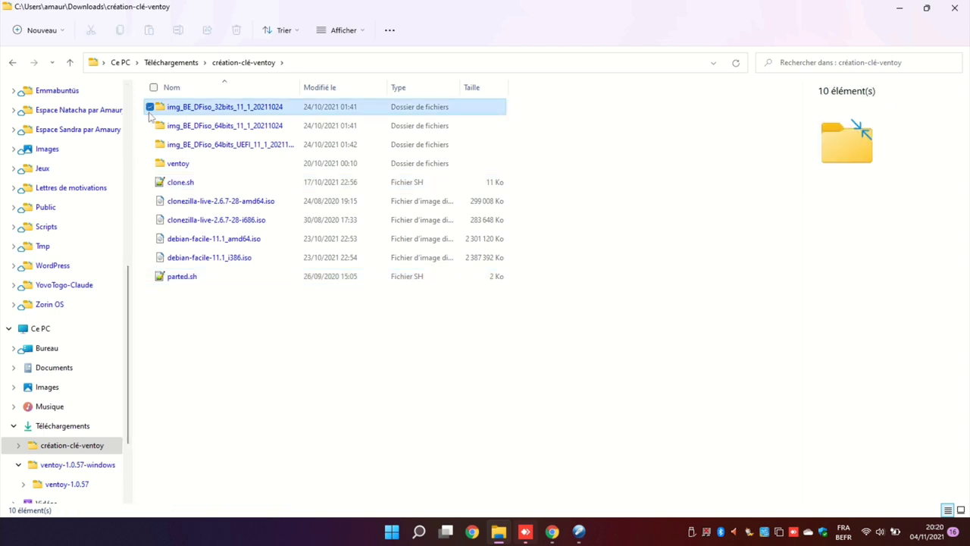
pyautogui.click(150, 126)
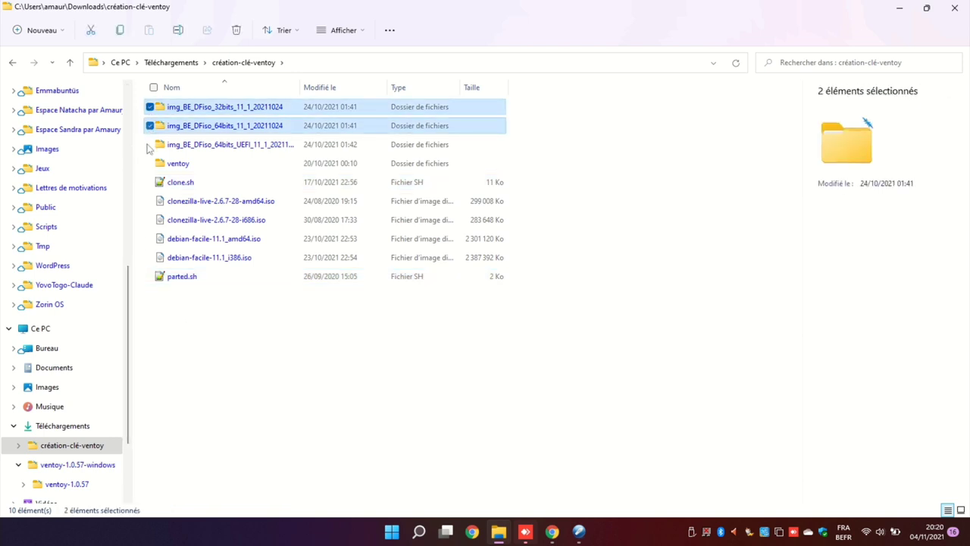
pyautogui.click(150, 145)
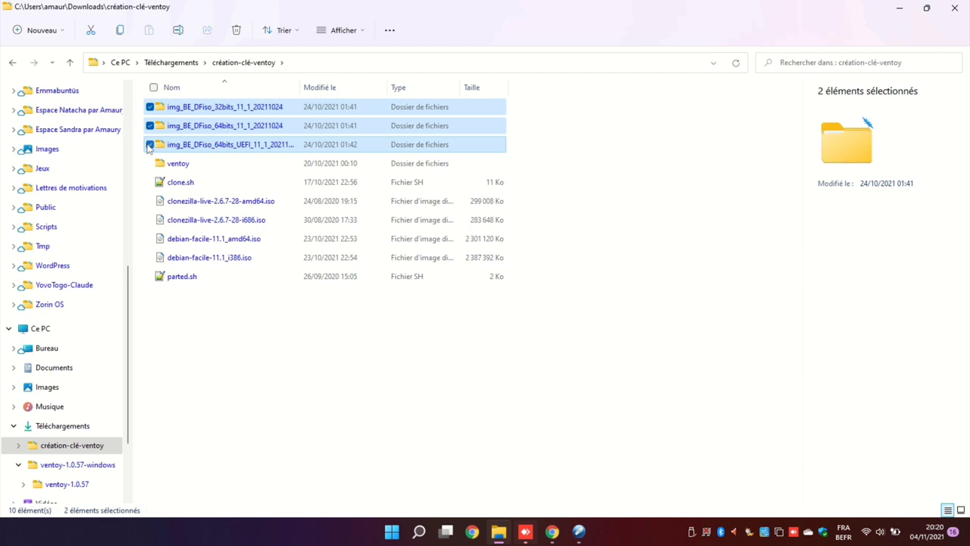
pyautogui.click(150, 182)
pyautogui.click(150, 277)
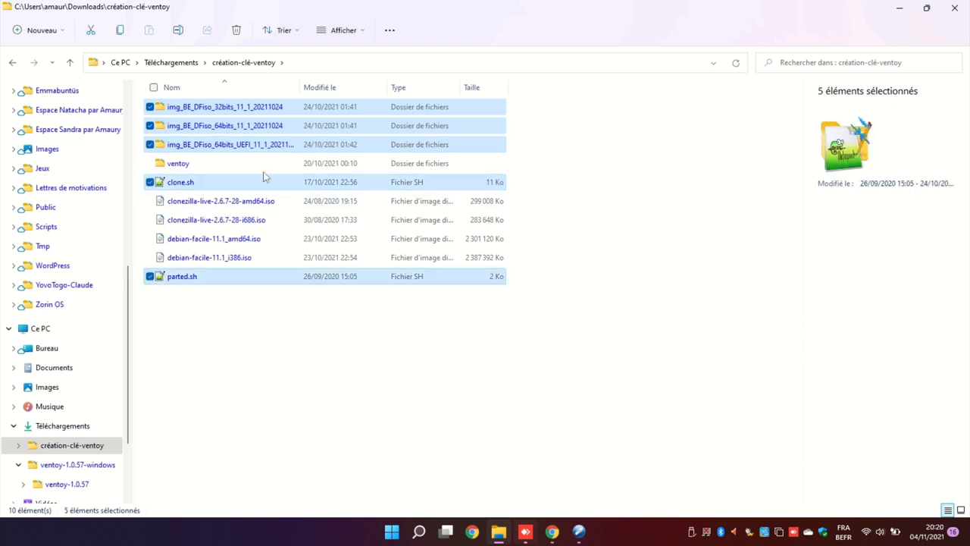
pyautogui.rightClick(255, 146)
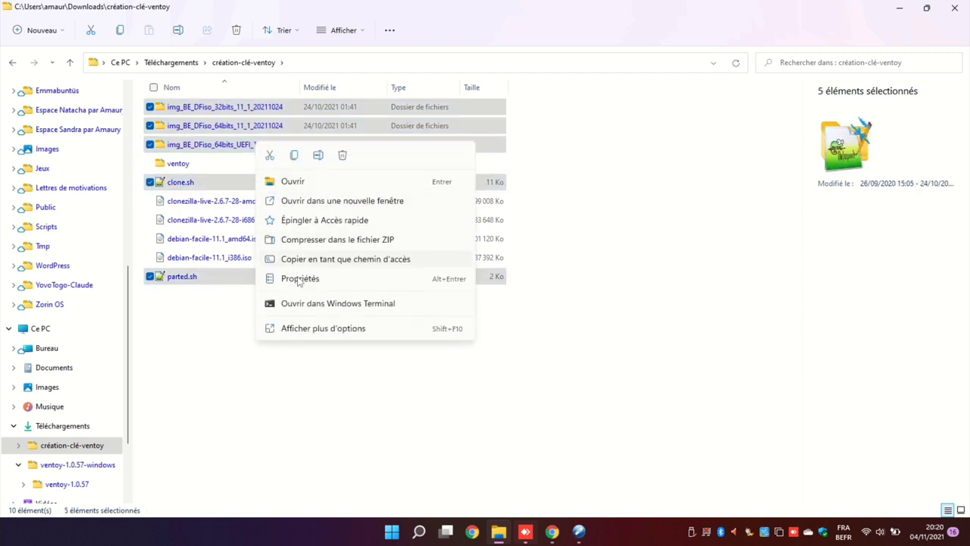
pyautogui.click(298, 279)
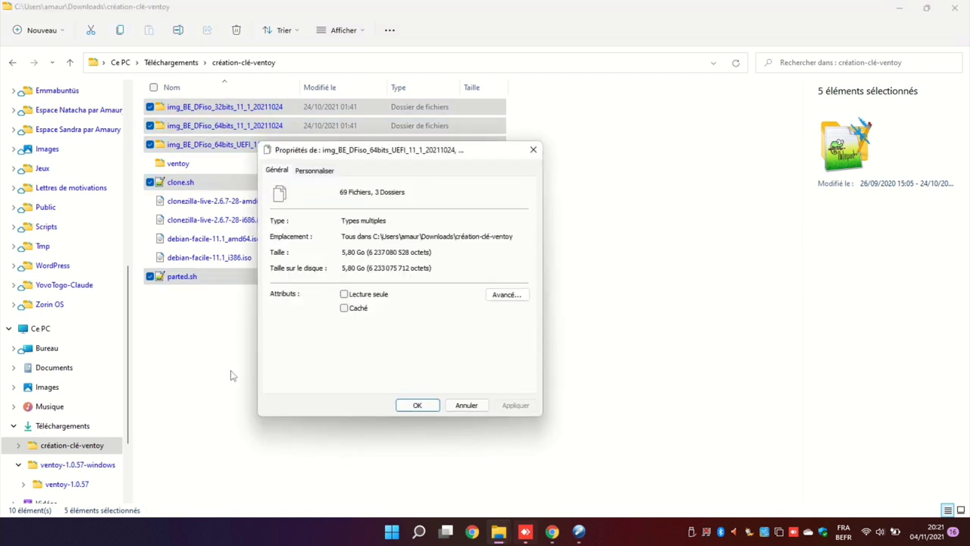
pyautogui.click(474, 406)
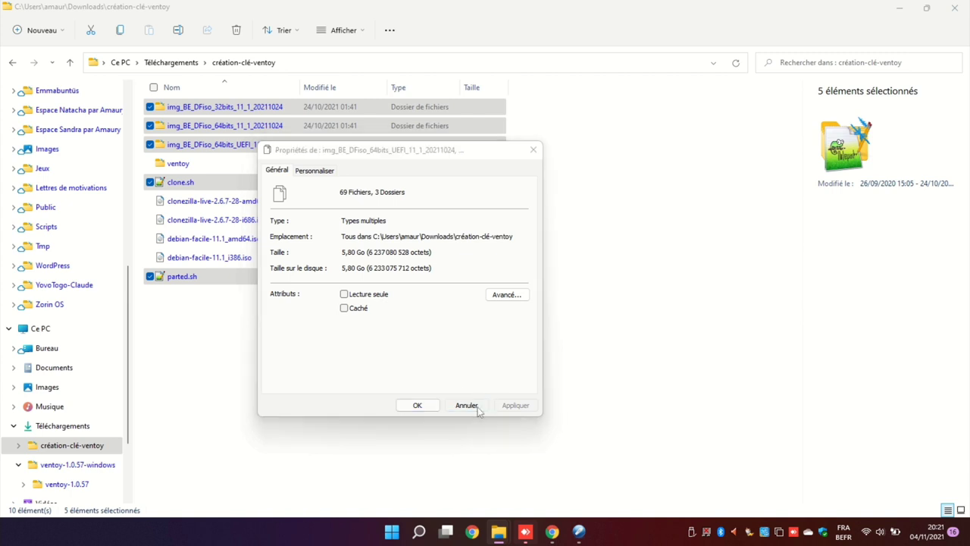
# - Check the combined size of the ventoy folder and the four Clonezilla and debian-facile ISO files, leaving nothing selected
pyautogui.click(180, 165)
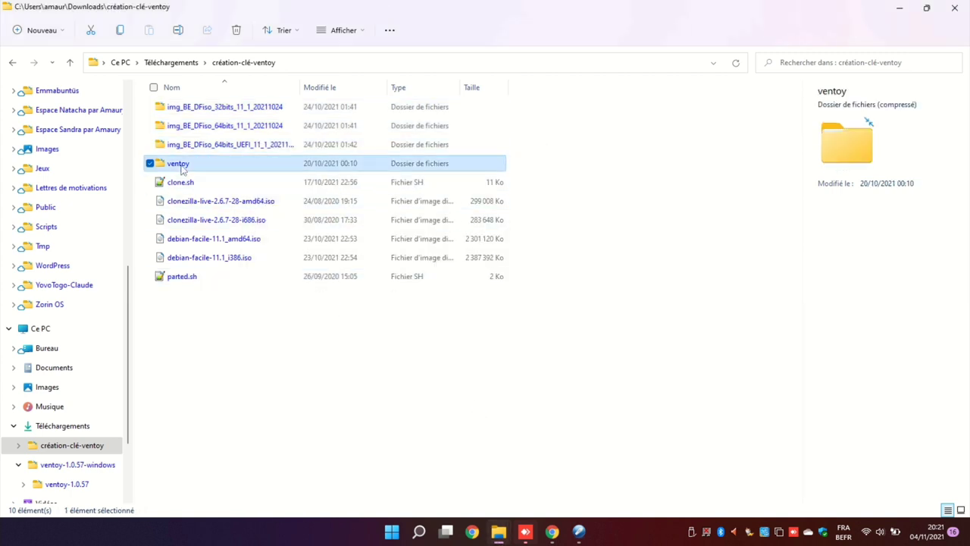
pyautogui.keyDown('ctrl'); pyautogui.click(194, 202); pyautogui.keyUp('ctrl')
pyautogui.keyDown('ctrl'); pyautogui.click(193, 220); pyautogui.keyUp('ctrl')
pyautogui.keyDown('ctrl'); pyautogui.click(193, 238); pyautogui.keyUp('ctrl')
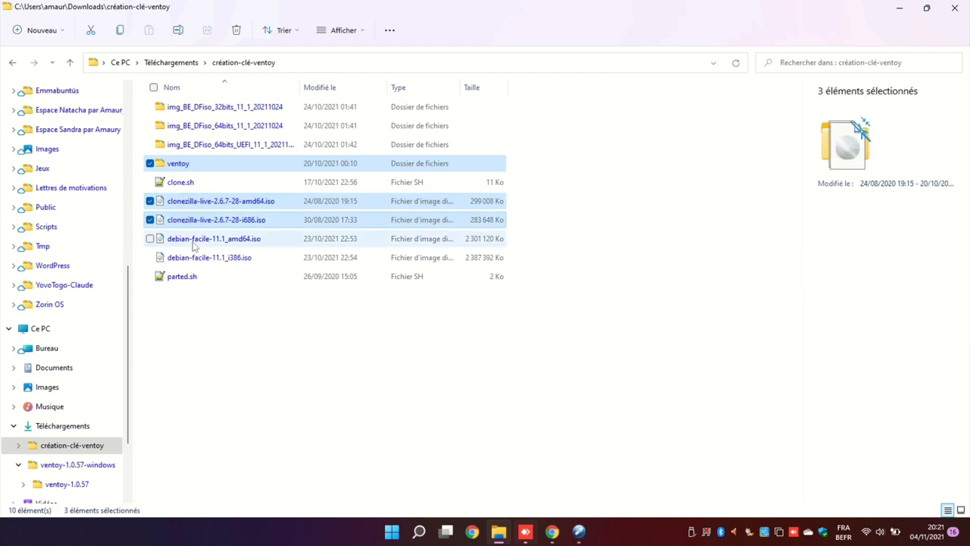
pyautogui.keyDown('ctrl'); pyautogui.click(203, 259); pyautogui.keyUp('ctrl')
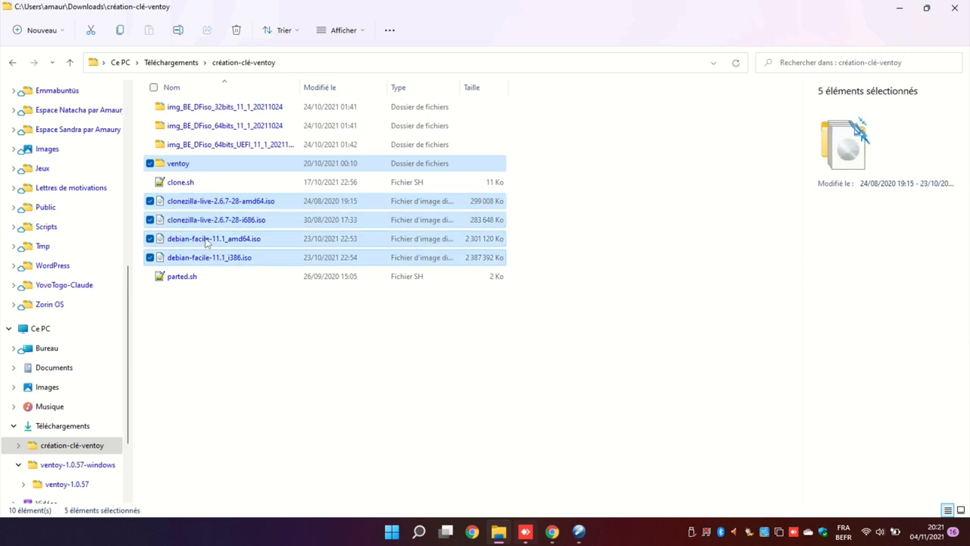
pyautogui.rightClick(206, 241)
pyautogui.click(239, 344)
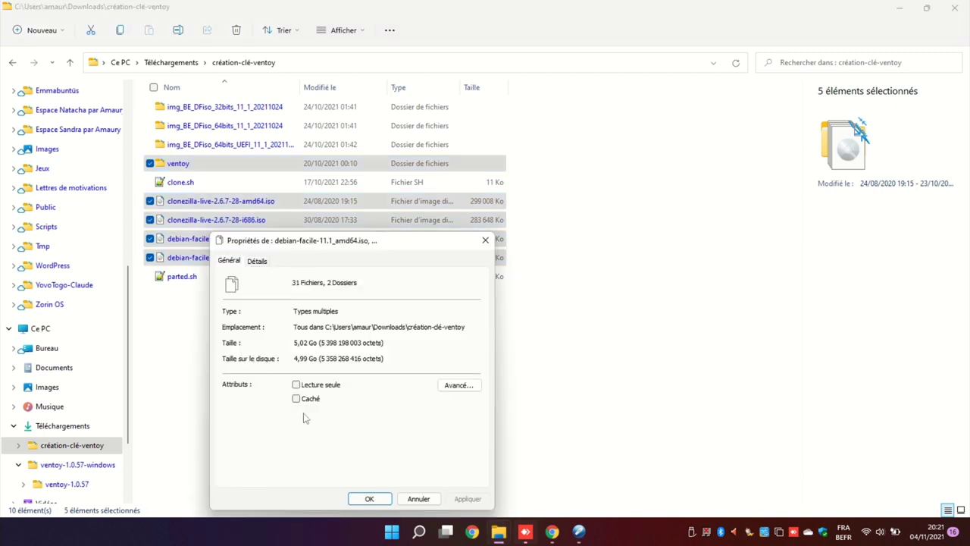
pyautogui.click(418, 498)
pyautogui.click(578, 490)
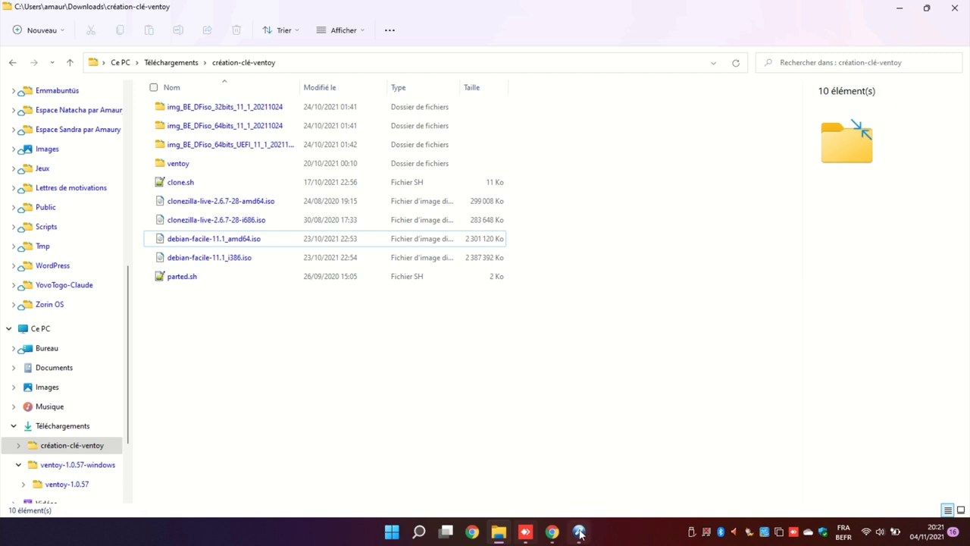
# - Switch to Ventoy2Disk and validate the partition configuration with 7 GB reserved at the end of the disk and 4 KB alignment
pyautogui.click(579, 531)
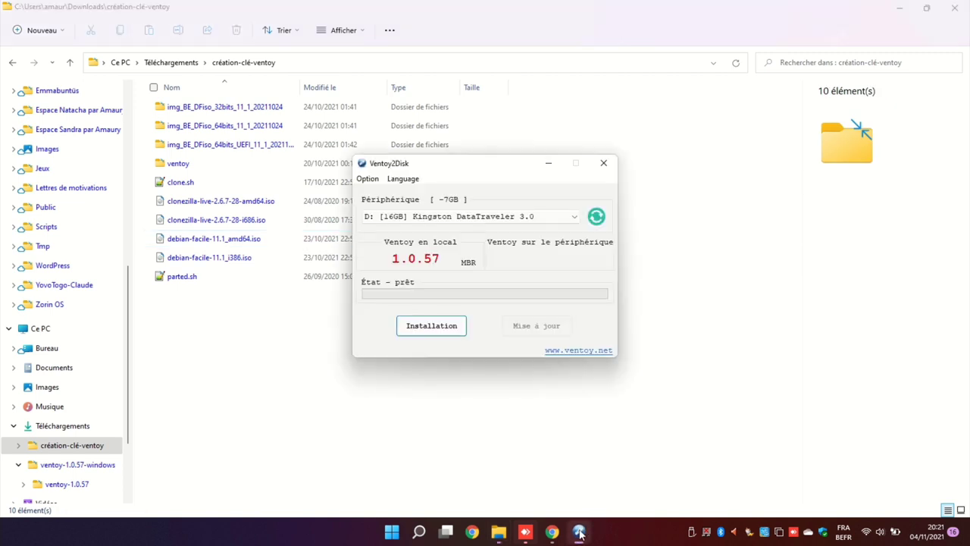
pyautogui.click(369, 181)
pyautogui.click(381, 219)
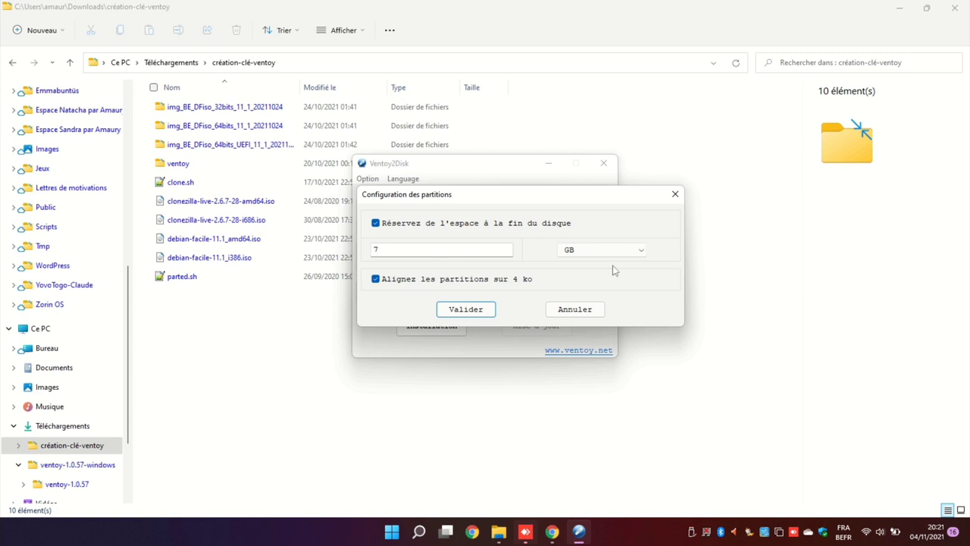
pyautogui.click(485, 311)
# - Install Ventoy 1.0.57 on the 16 GB Kingston DataTraveler (D:), agreeing to format the disk and erase its data
pyautogui.click(463, 325)
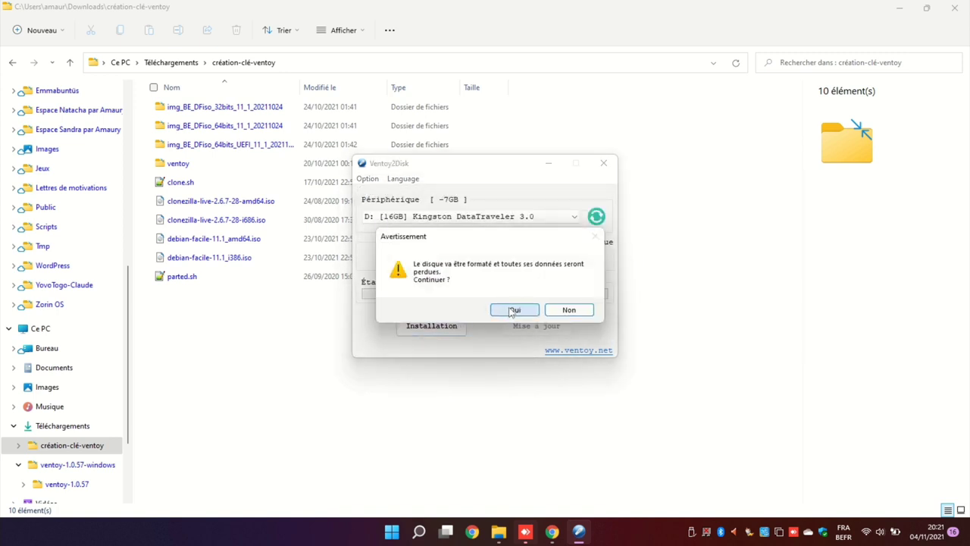
pyautogui.click(513, 311)
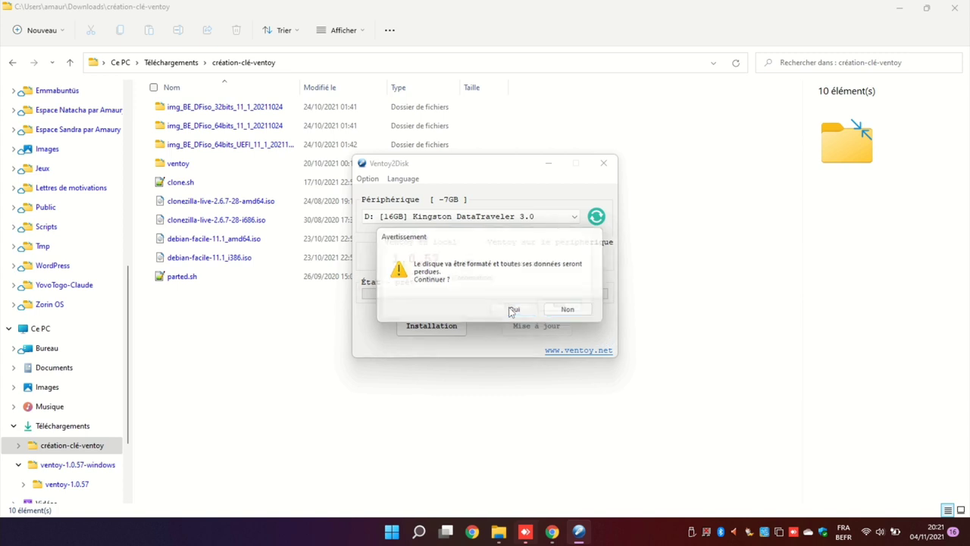
pyautogui.click(513, 311)
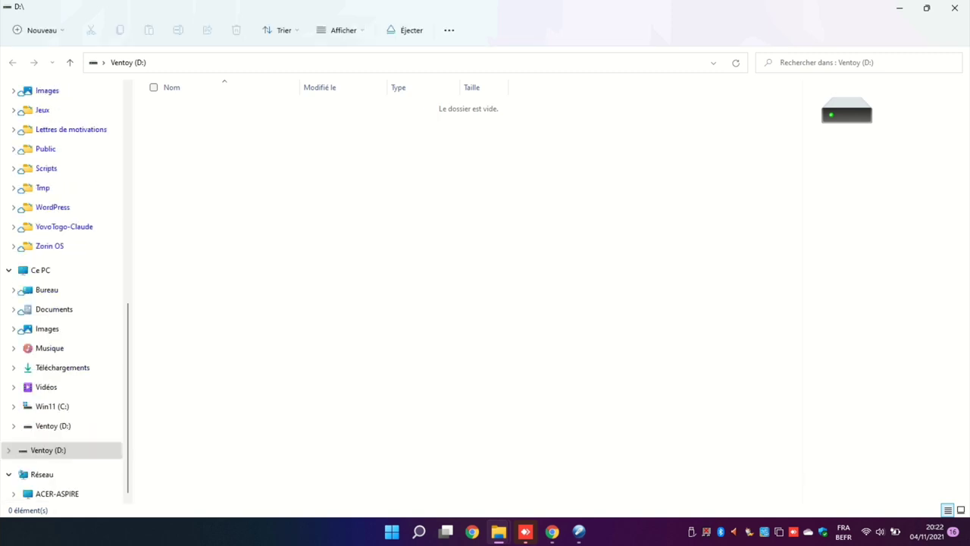
# - Dismiss Ventoy's installation message, and close Ventoy2Disk and the empty Ventoy (D:) window
pyautogui.click(580, 532)
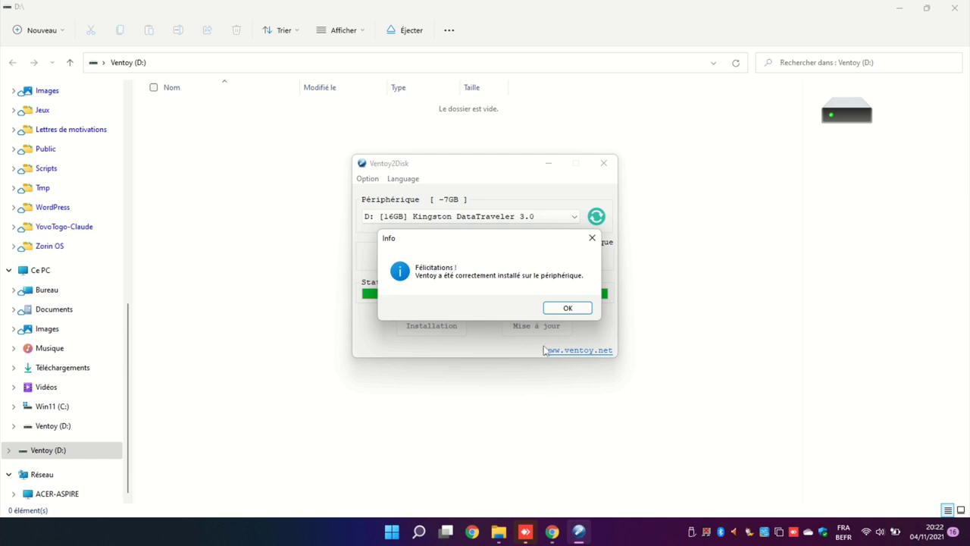
pyautogui.click(561, 309)
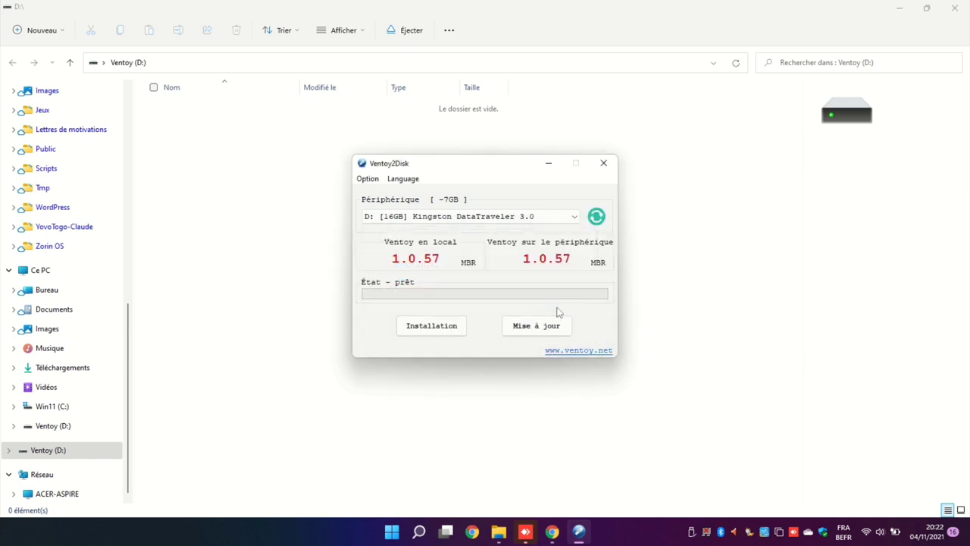
pyautogui.click(603, 163)
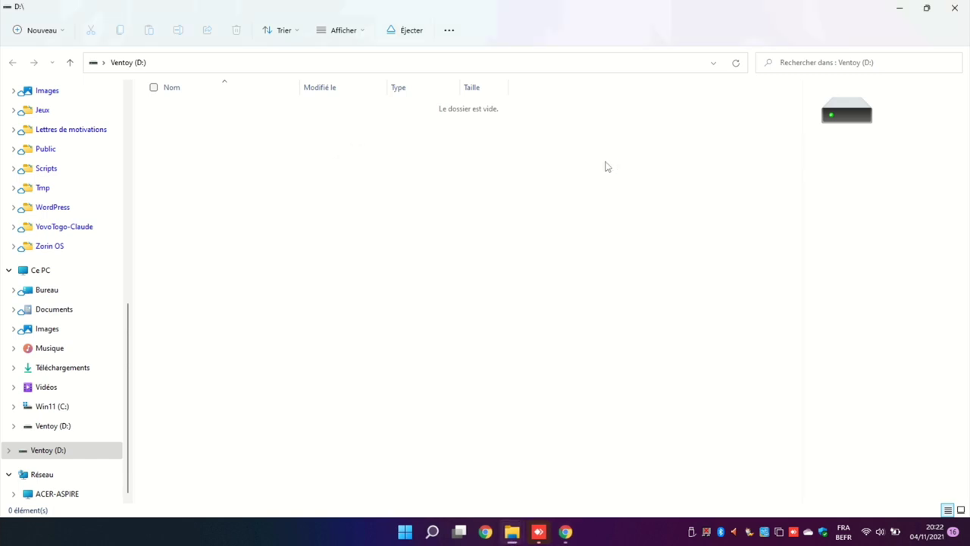
pyautogui.click(954, 9)
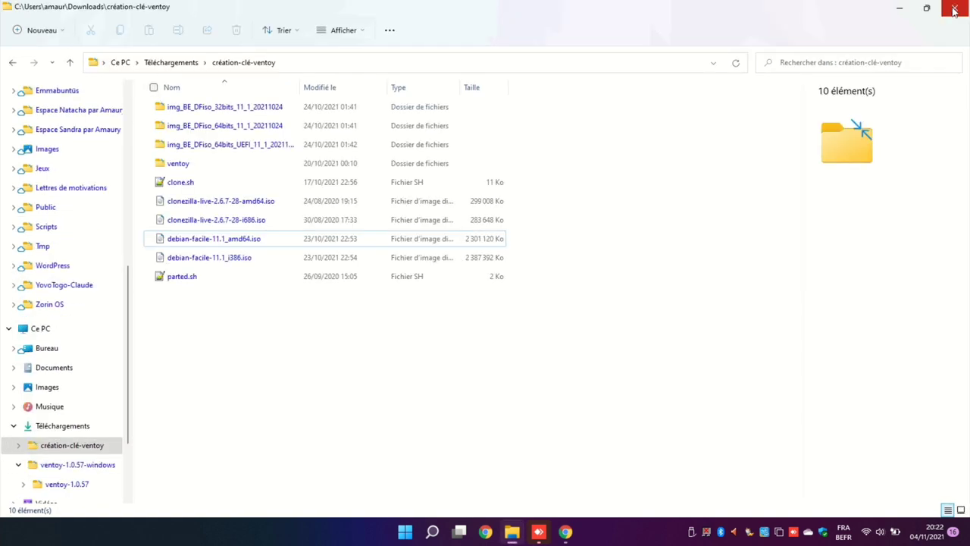
# - Show the drives in Ce PC and open Windows Disk Management to examine the disk layout
pyautogui.click(39, 330)
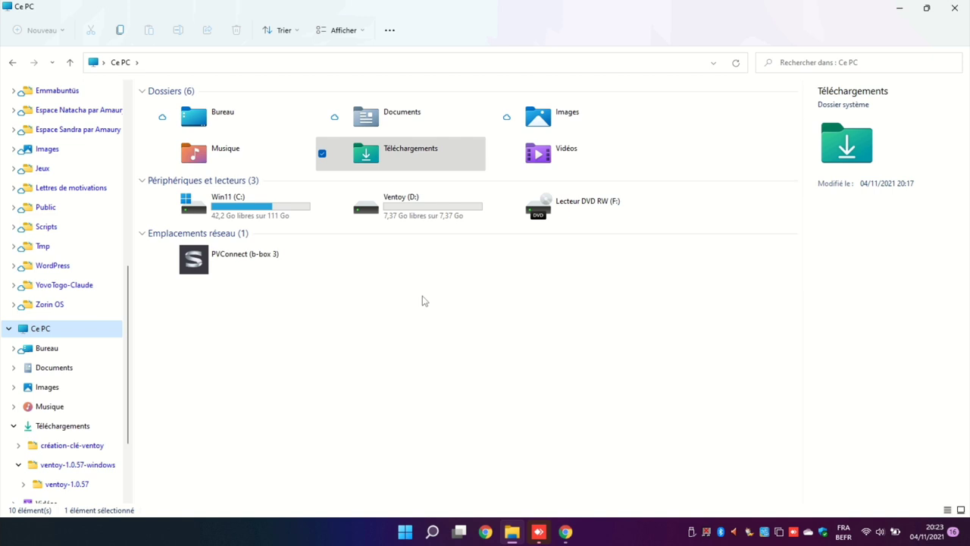
pyautogui.rightClick(405, 533)
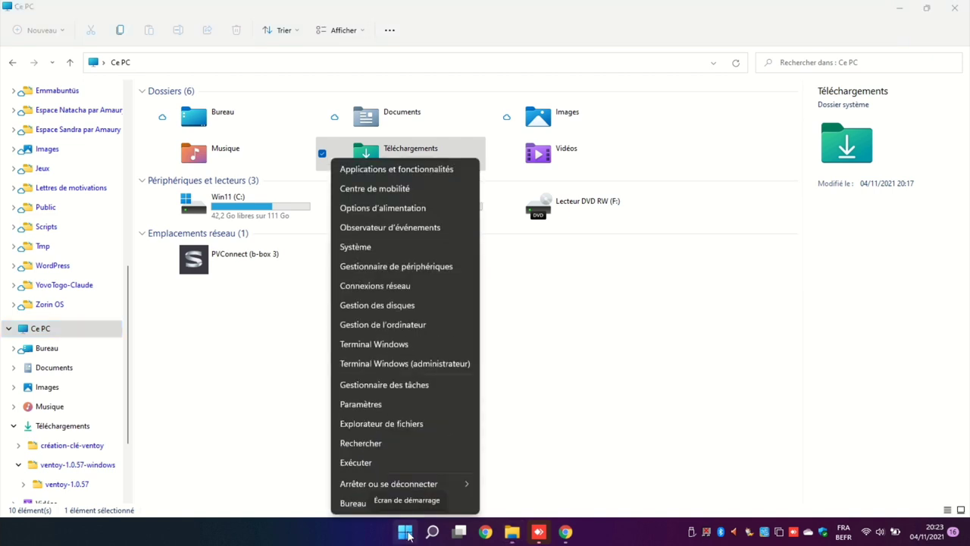
pyautogui.click(371, 307)
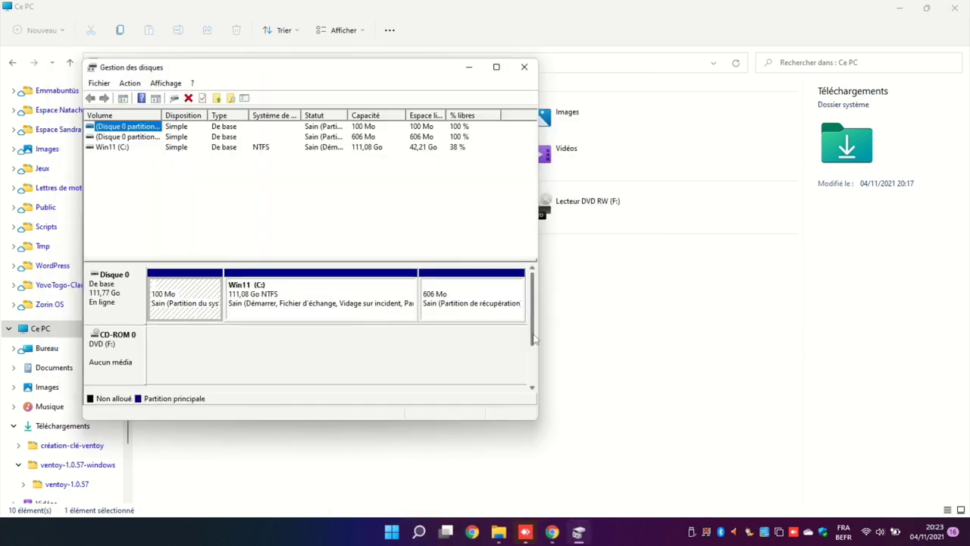
pyautogui.scroll(-2, 521, 308)
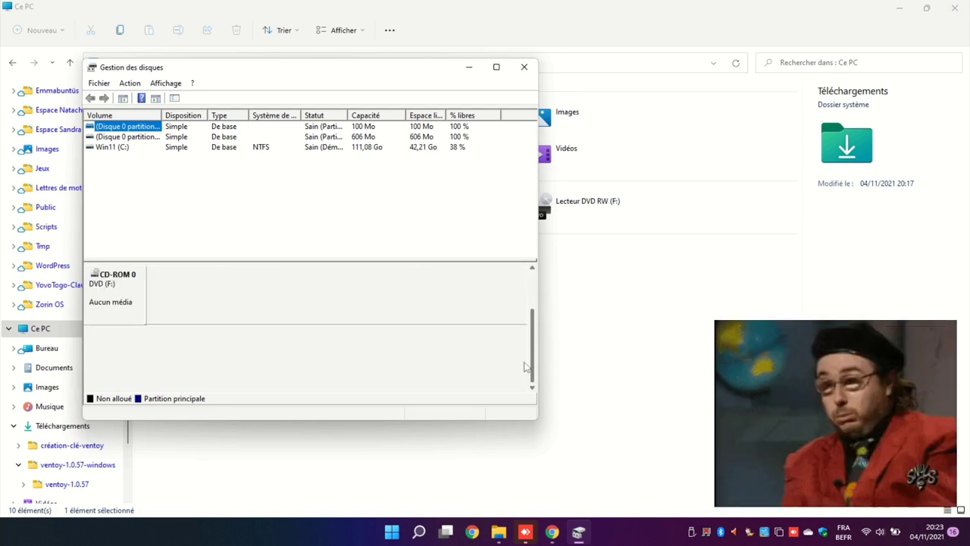
pyautogui.scroll(2, 521, 346)
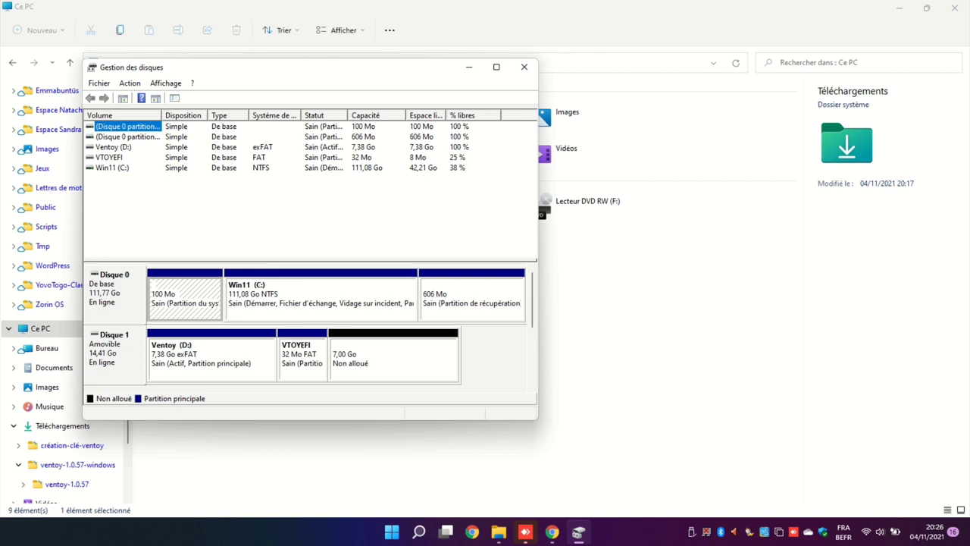
# - Start a new simple volume in the 7 GB unallocated space on Disque 1, using the full size and drive letter E
pyautogui.rightClick(418, 362)
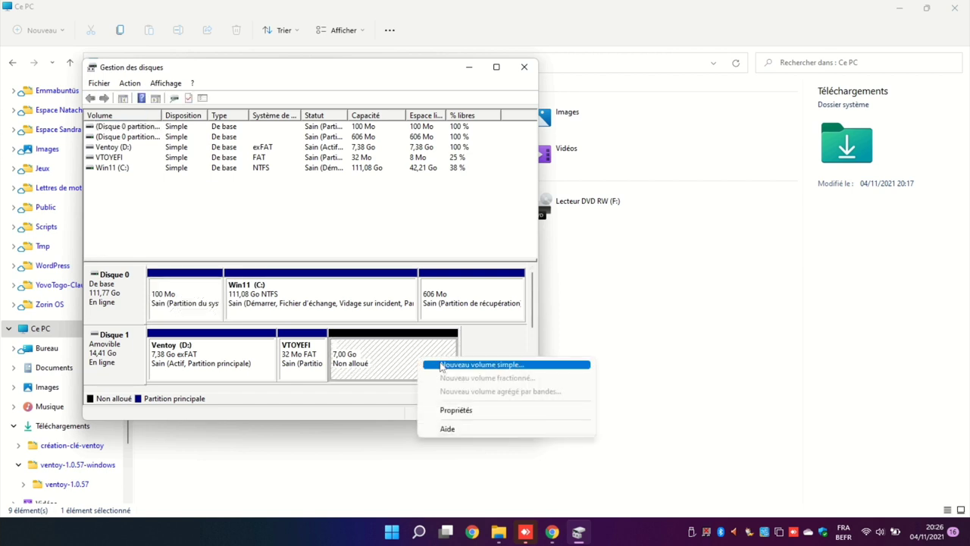
pyautogui.click(442, 365)
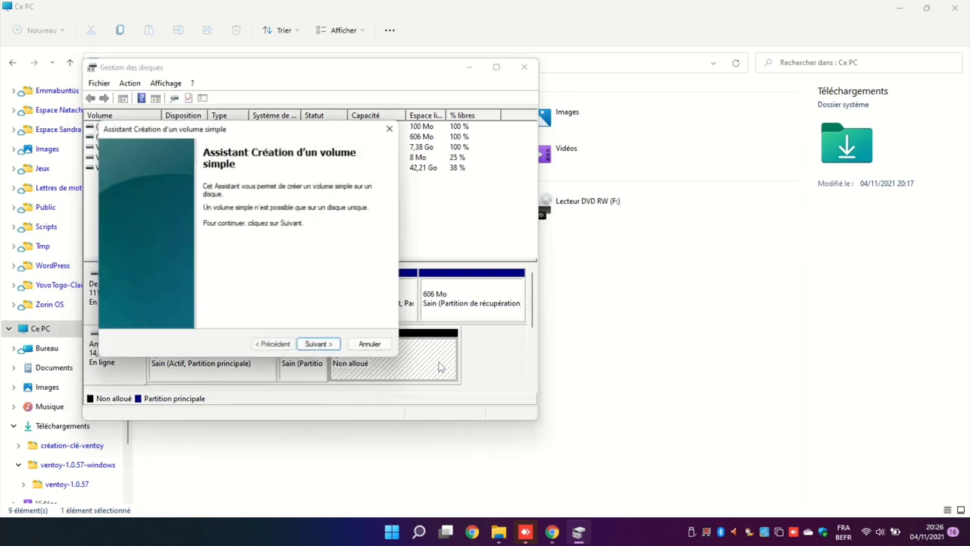
pyautogui.click(321, 346)
pyautogui.click(321, 345)
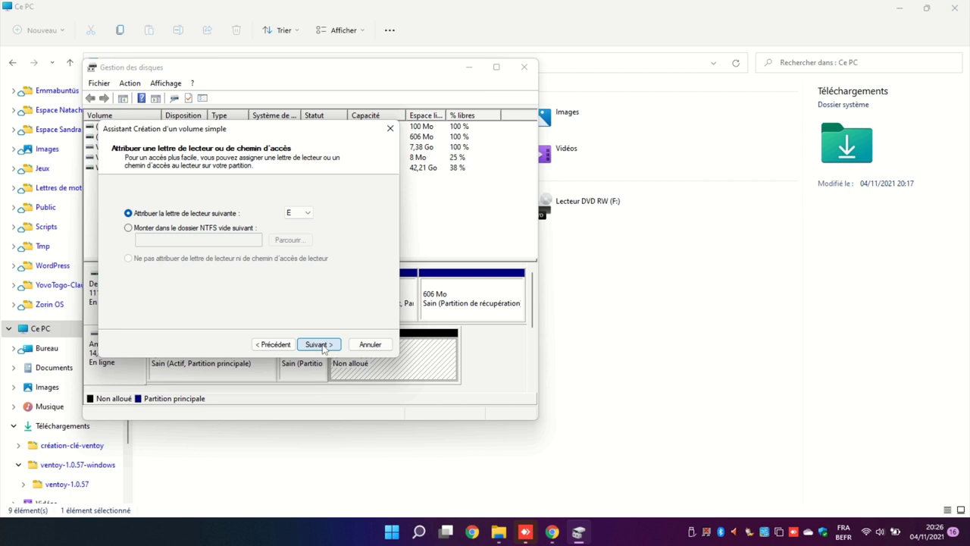
pyautogui.click(321, 345)
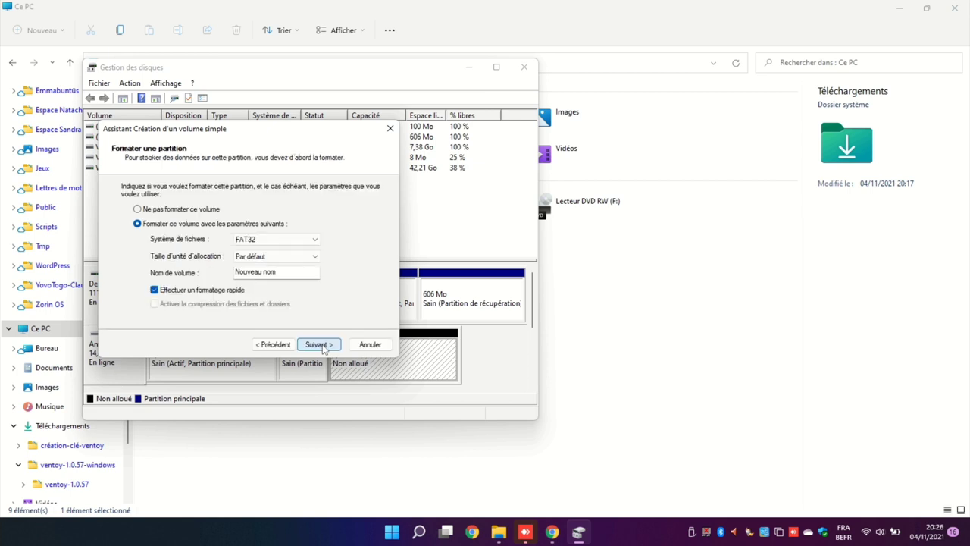
# - Name the new volume IMAGES and keep FAT32 as its file system with quick formatting
pyautogui.moveTo(301, 272); pyautogui.dragTo(225, 272)
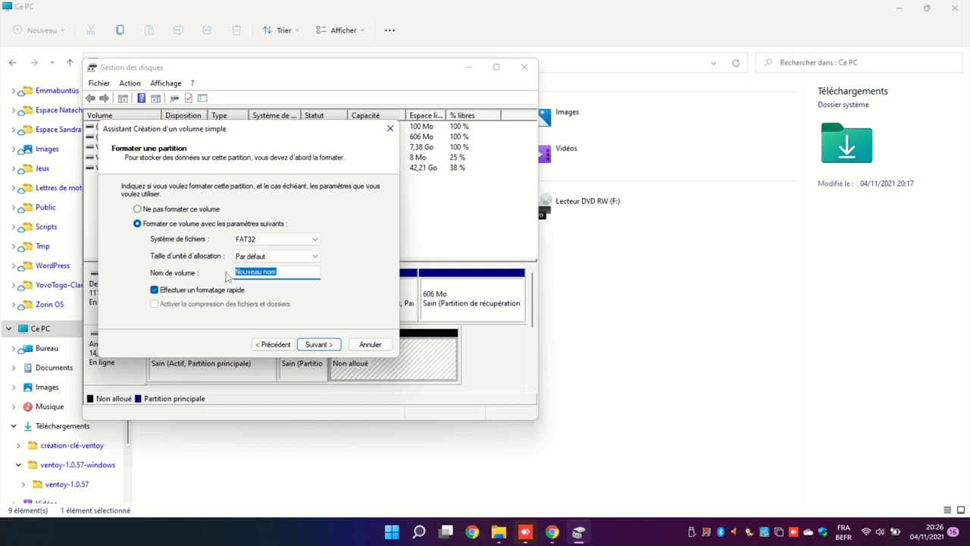
pyautogui.write('IMAGES')
pyautogui.moveTo(255, 133); pyautogui.dragTo(691, 218)
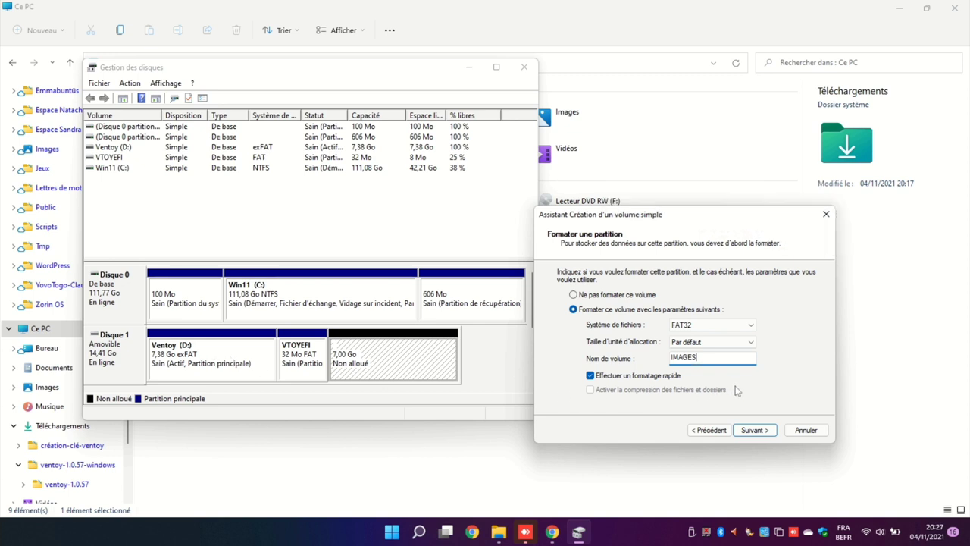
pyautogui.click(739, 326)
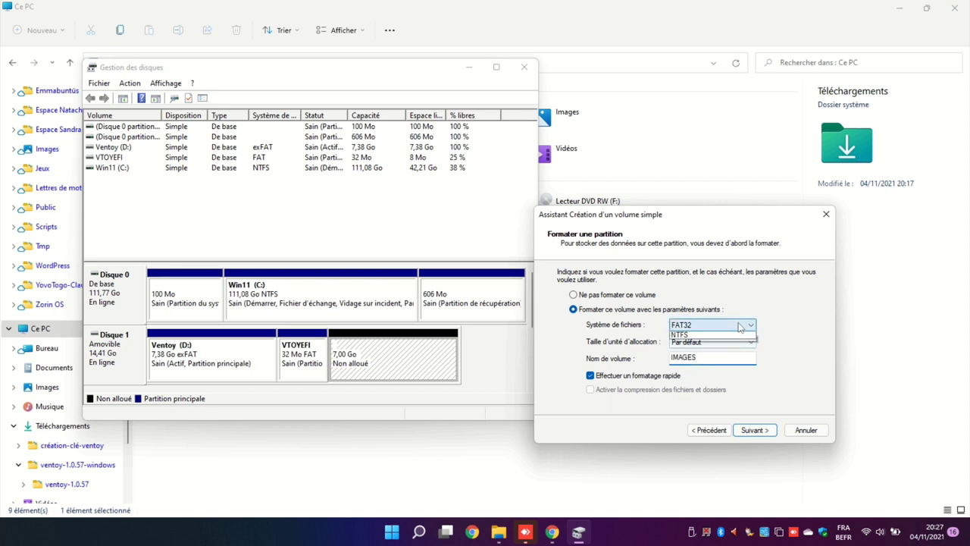
pyautogui.click(739, 325)
pyautogui.click(739, 325)
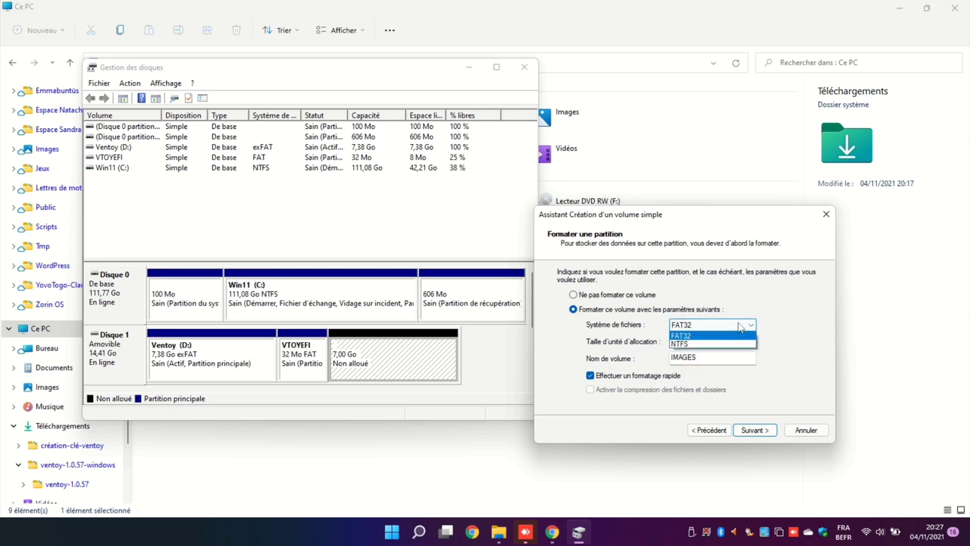
pyautogui.click(739, 326)
pyautogui.click(739, 326)
pyautogui.click(739, 326)
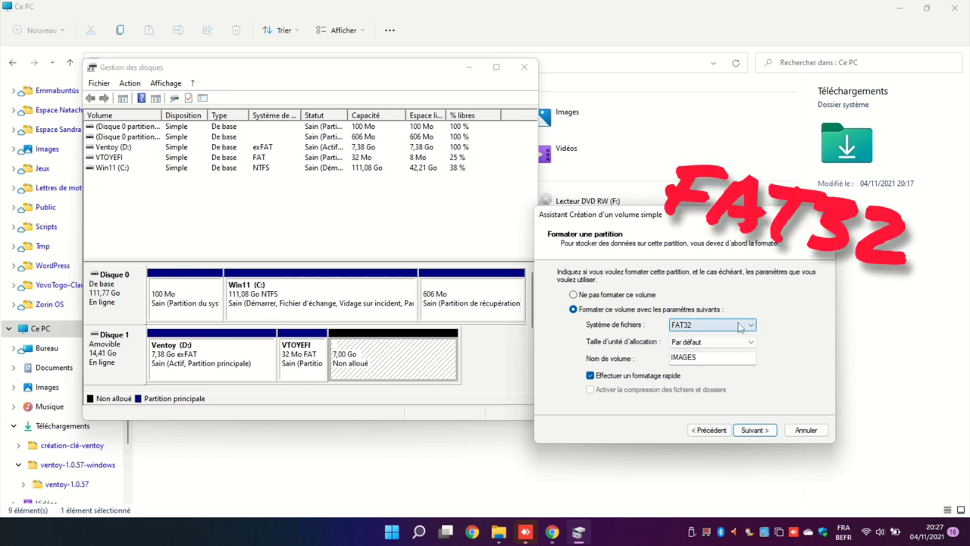
# - Finish creating the IMAGES volume, and close the empty IMAGES (E:) window and Disk Management
pyautogui.click(758, 430)
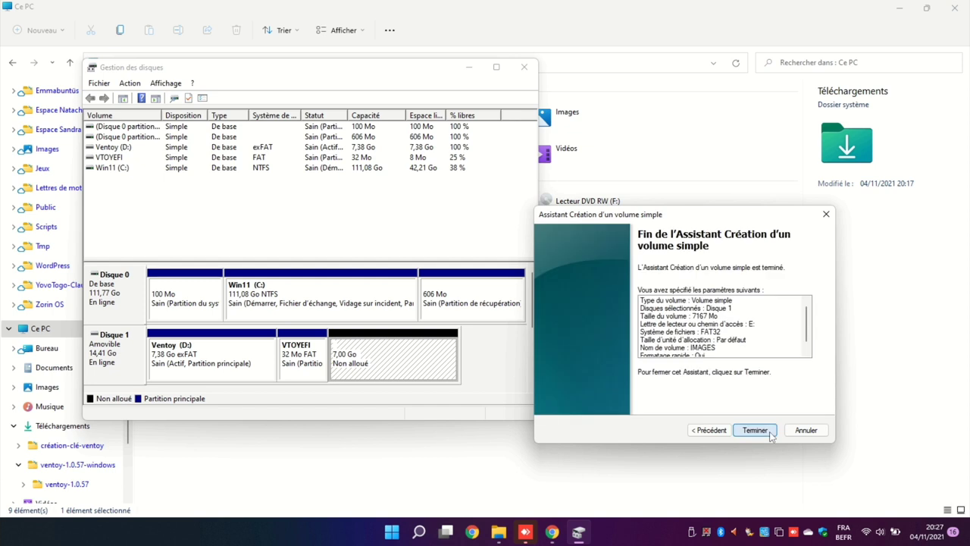
pyautogui.click(769, 432)
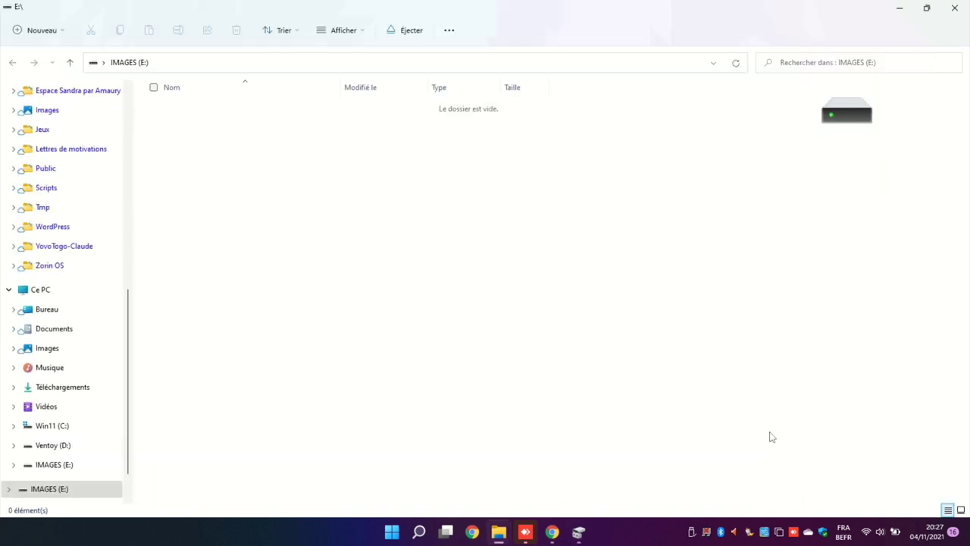
pyautogui.click(954, 8)
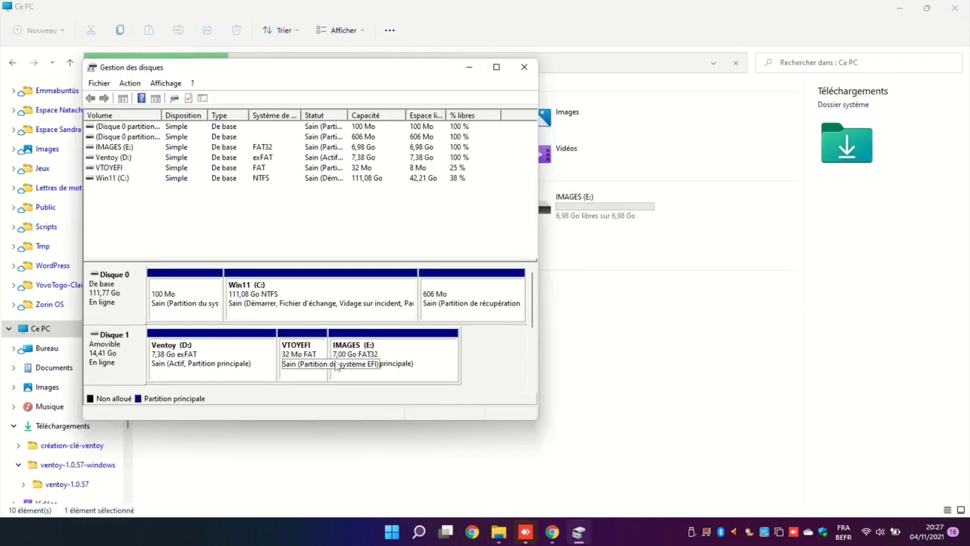
pyautogui.click(522, 72)
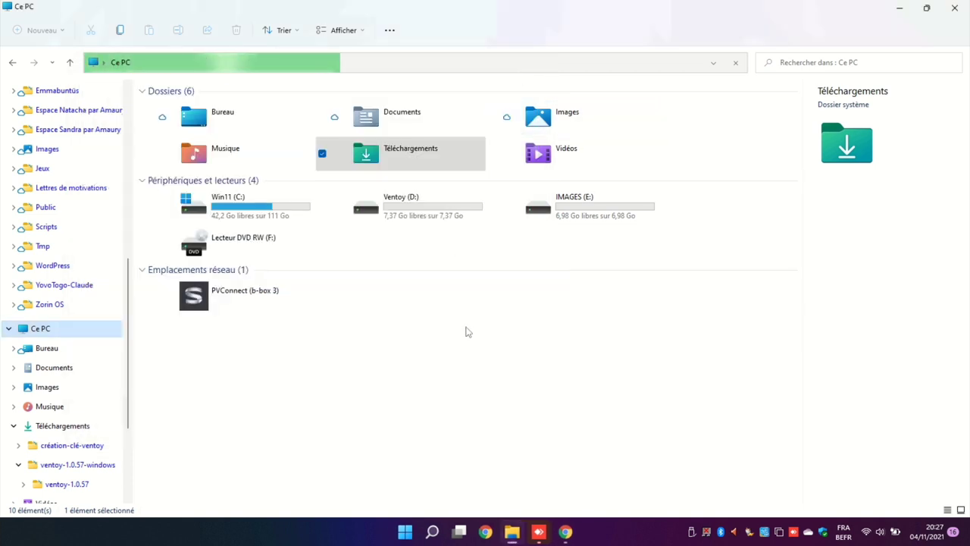
# - Open the création-clé-ventoy folder in Téléchargements
pyautogui.click(422, 154)
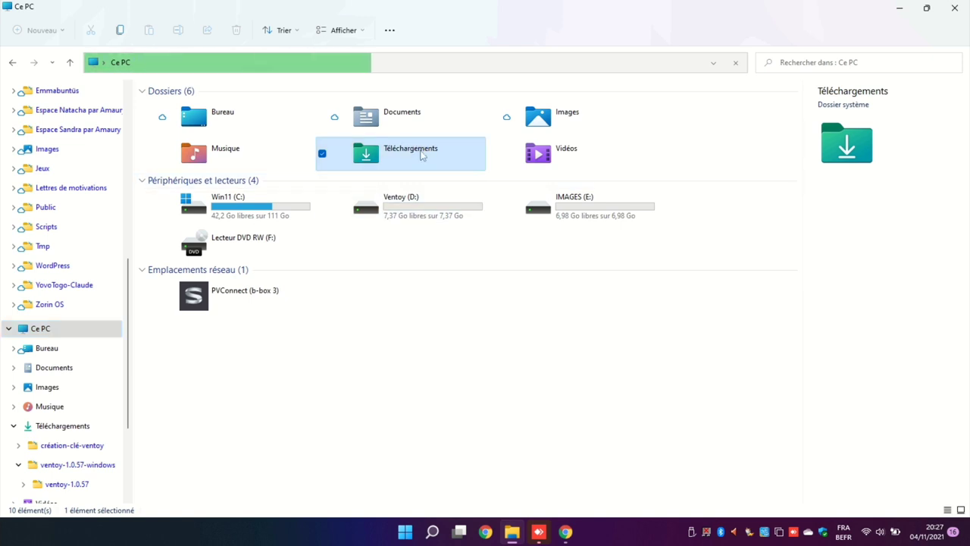
pyautogui.doubleClick(422, 154)
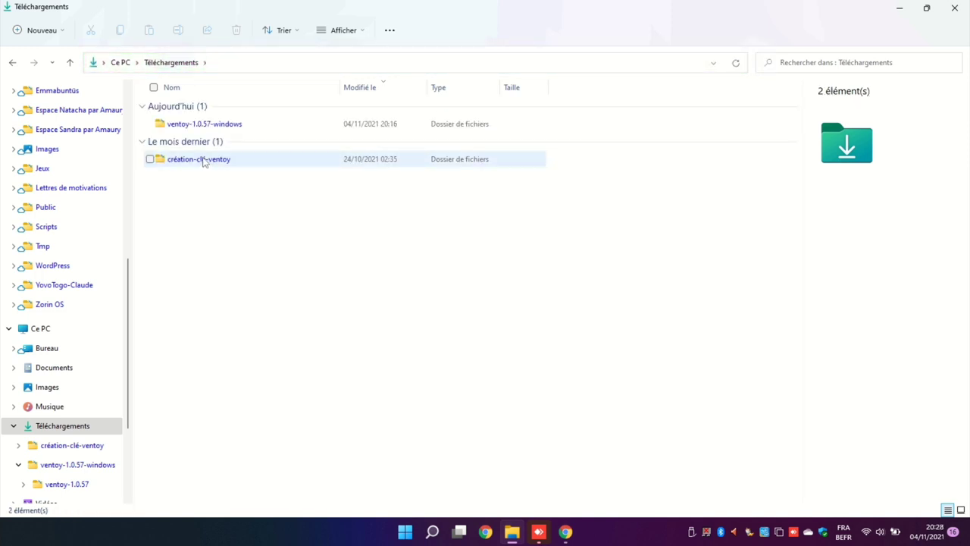
pyautogui.click(202, 159)
pyautogui.doubleClick(201, 159)
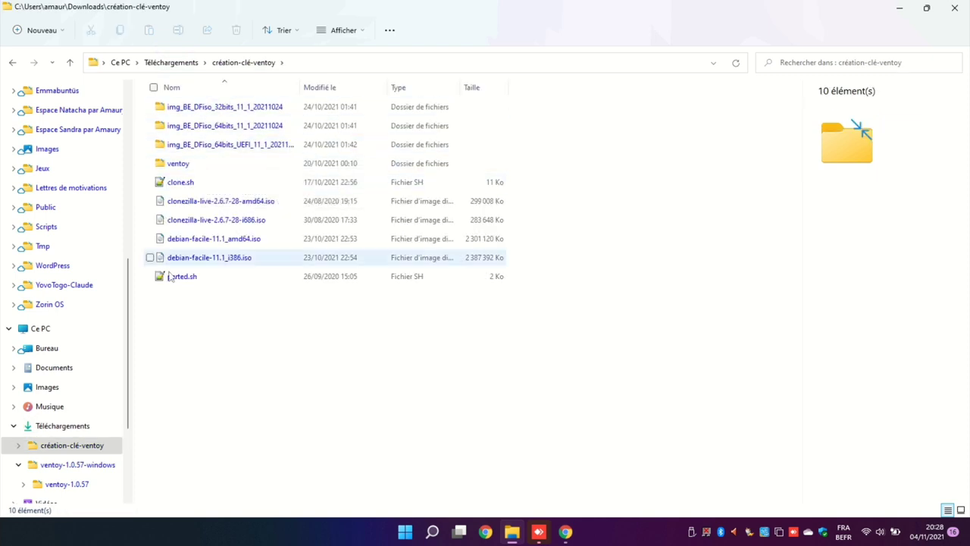
# - Tile the création-clé-ventoy window beside a second file explorer window, and open the Ventoy (D:) drive in the second one
pyautogui.moveTo(467, 9); pyautogui.dragTo(1, 225)
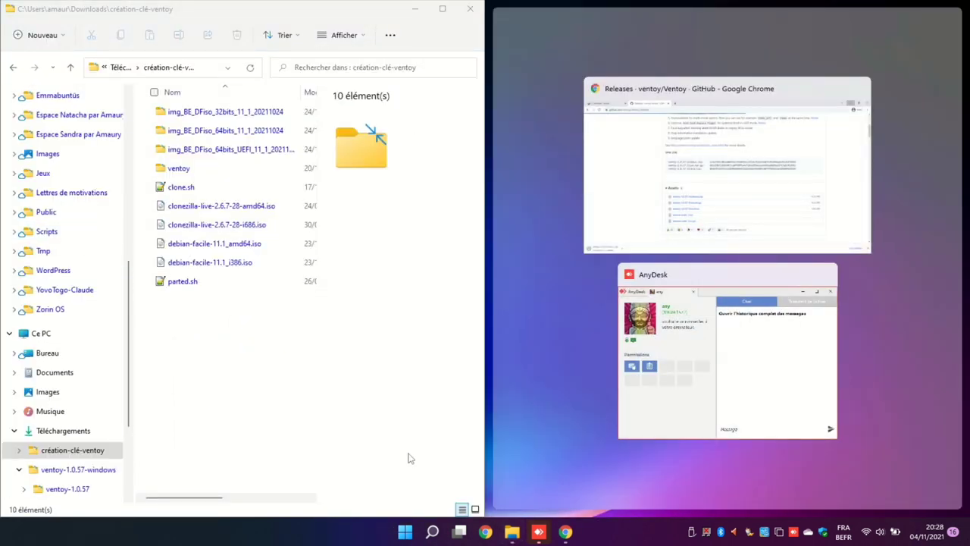
pyautogui.click(511, 533)
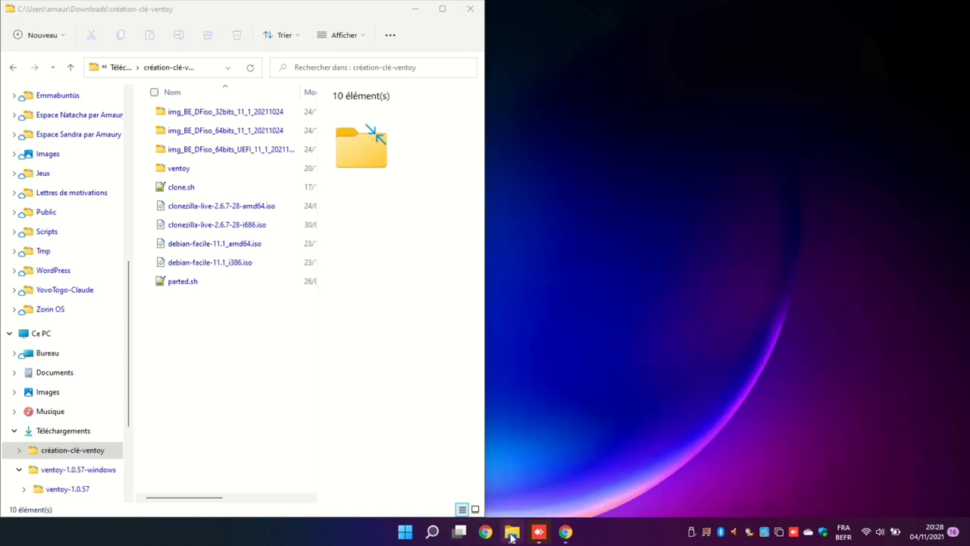
pyautogui.rightClick(512, 535)
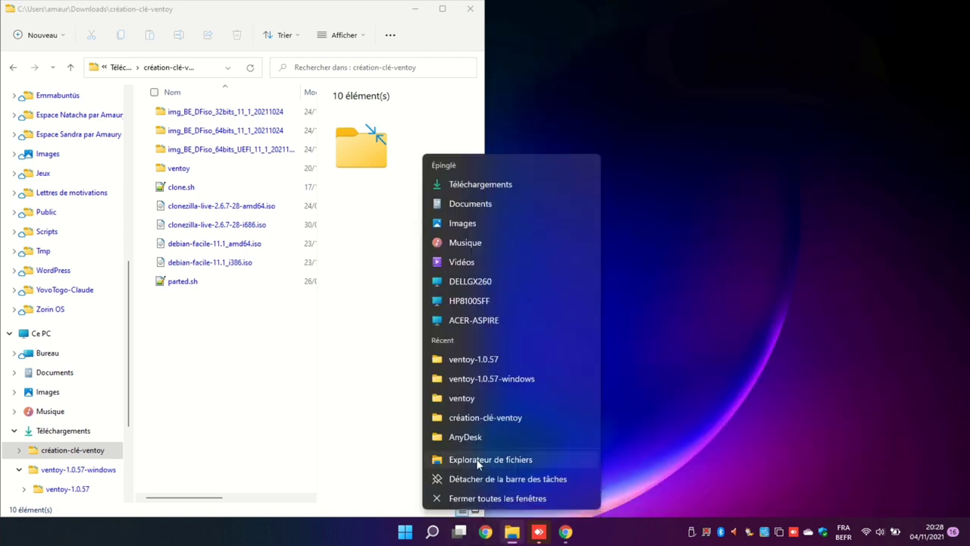
pyautogui.click(478, 464)
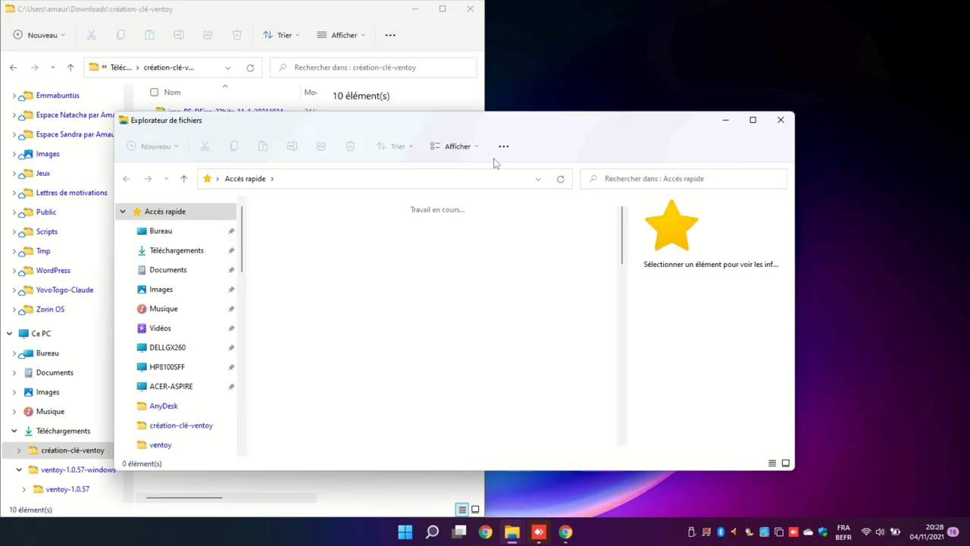
pyautogui.moveTo(502, 123); pyautogui.dragTo(969, 185)
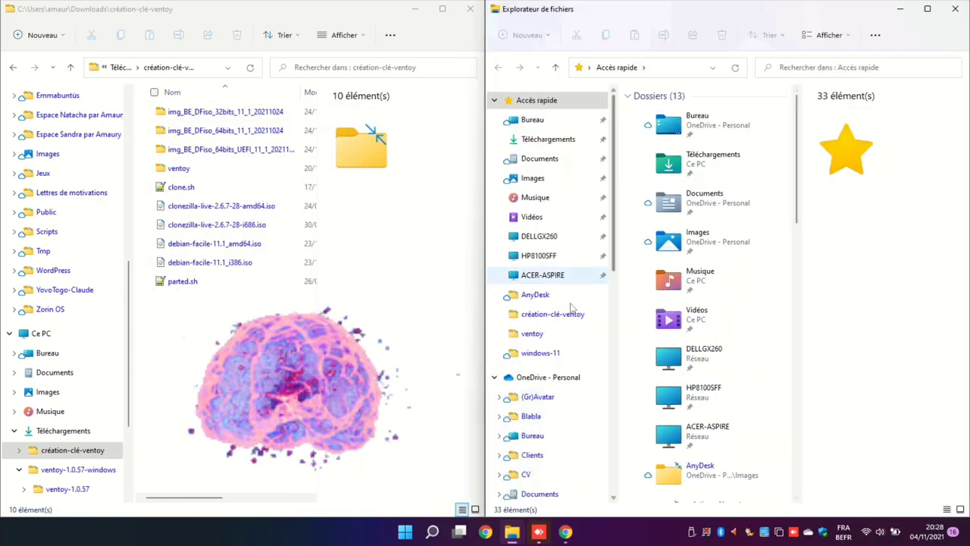
pyautogui.scroll(-3, 556, 387)
pyautogui.scroll(-9, 555, 387)
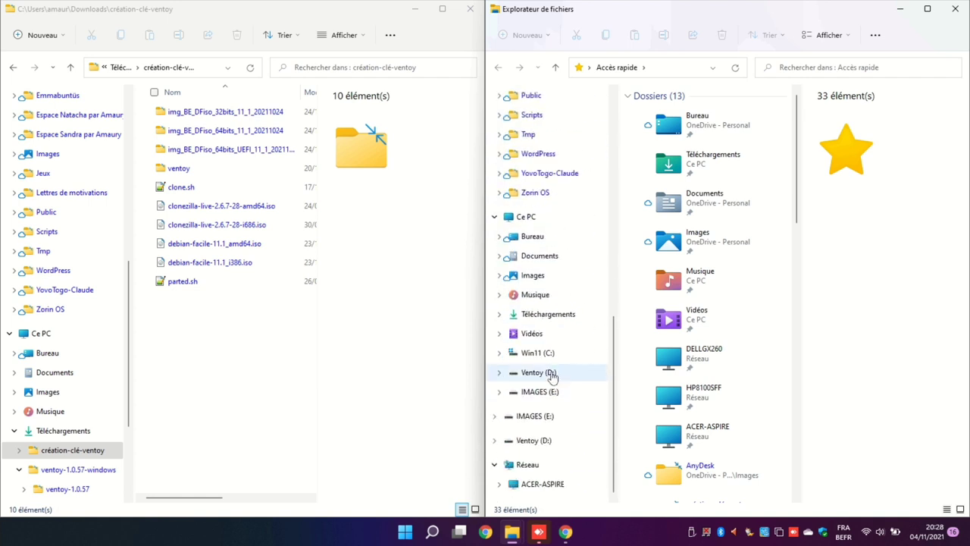
pyautogui.click(543, 377)
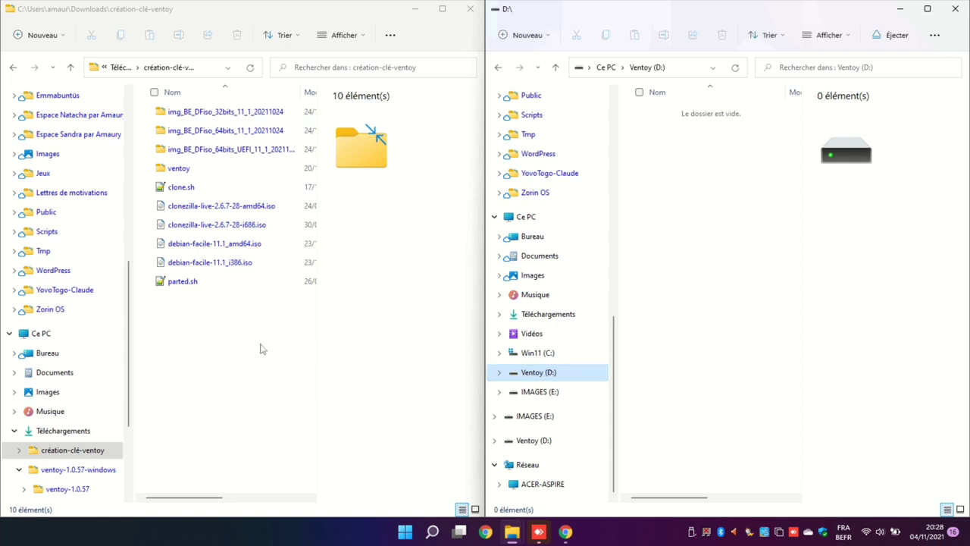
# - Copy the ventoy folder, both clonezilla-live-2.6.7-28 ISOs and both debian-facile-11.1 ISOs to the Ventoy (D:) drive
pyautogui.click(197, 172)
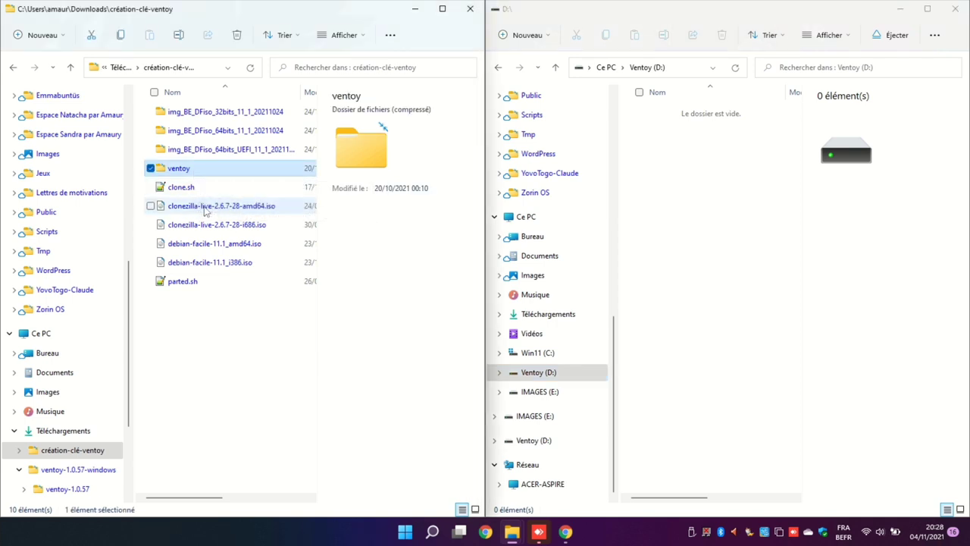
pyautogui.keyDown('ctrl'); pyautogui.click(204, 211); pyautogui.keyUp('ctrl')
pyautogui.keyDown('ctrl'); pyautogui.click(205, 225); pyautogui.keyUp('ctrl')
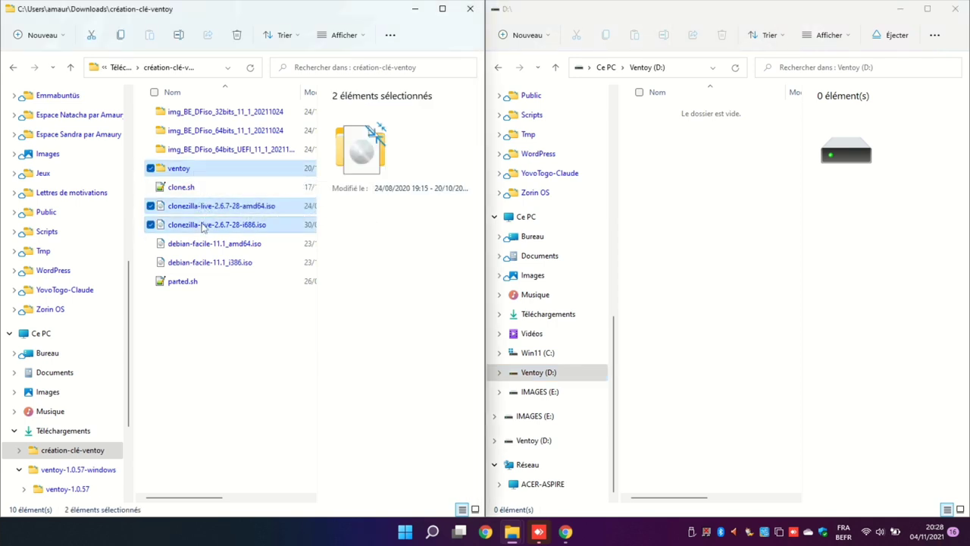
pyautogui.keyDown('ctrl'); pyautogui.click(208, 244); pyautogui.keyUp('ctrl')
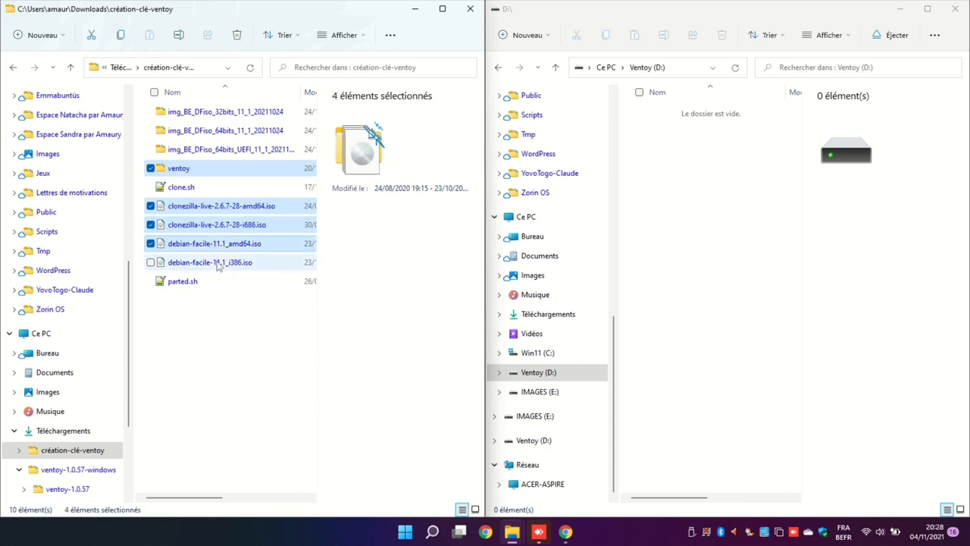
pyautogui.keyDown('ctrl'); pyautogui.click(216, 263); pyautogui.keyUp('ctrl')
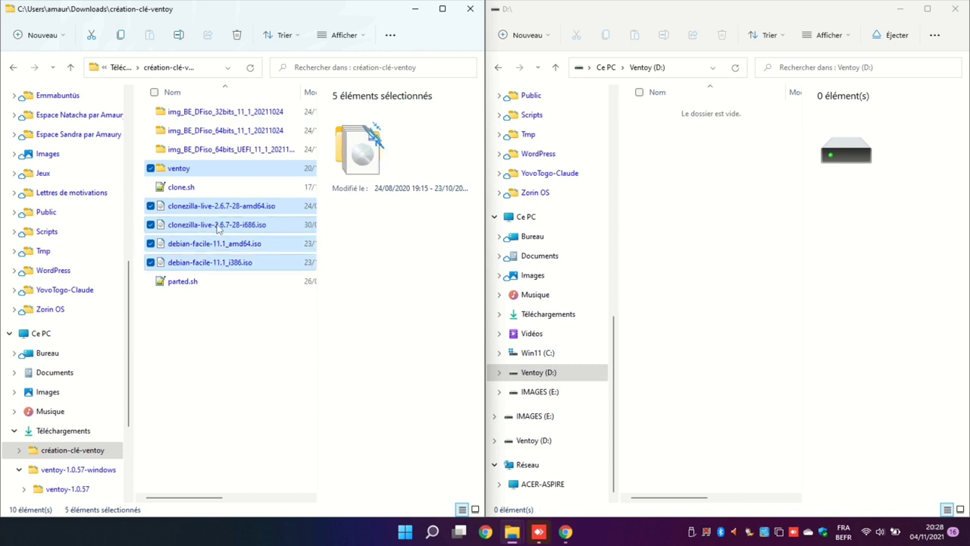
pyautogui.moveTo(218, 229); pyautogui.dragTo(682, 285)
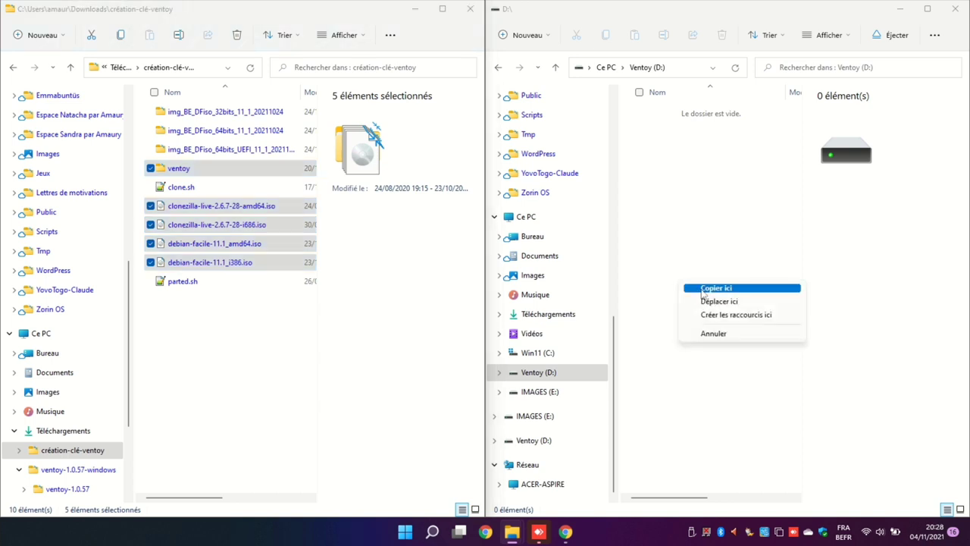
pyautogui.click(703, 290)
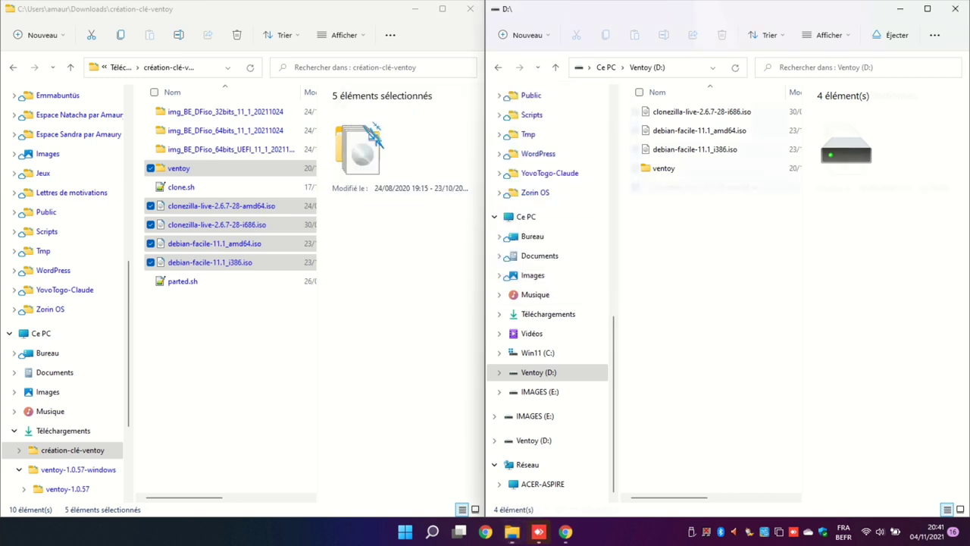
# - Copy the three img_BE_DFiso folders, clone.sh and parted.sh from création-clé-ventoy to the IMAGES (E:) drive
pyautogui.click(543, 394)
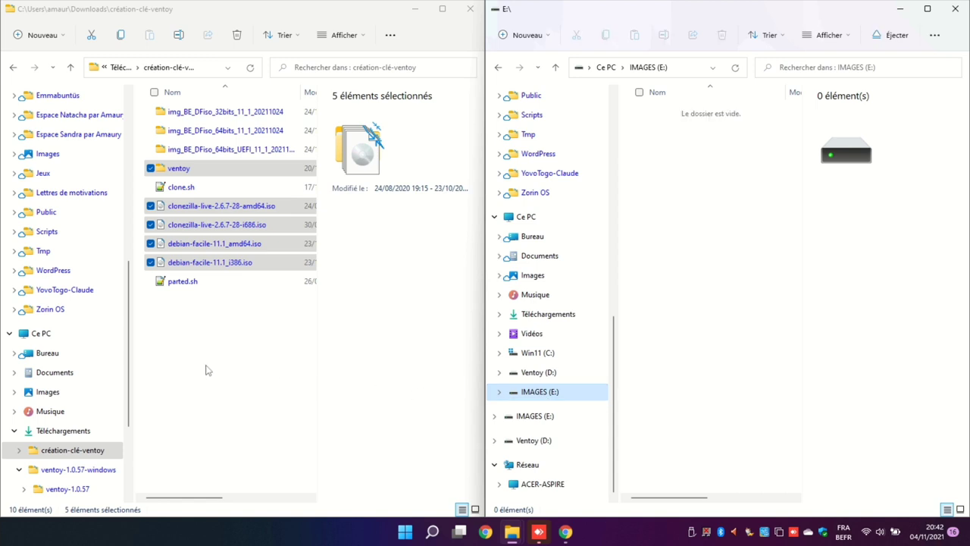
pyautogui.click(175, 285)
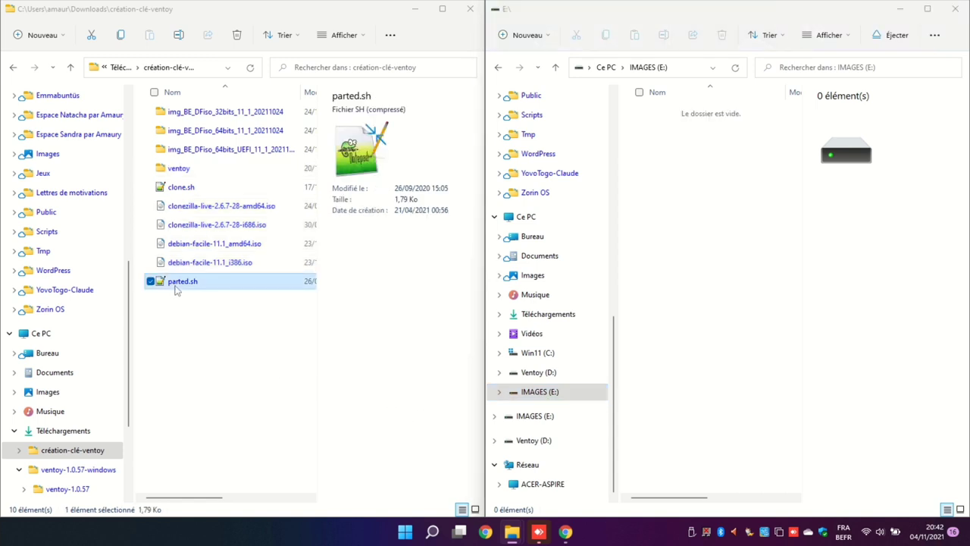
pyautogui.keyDown('ctrl'); pyautogui.click(176, 188); pyautogui.keyUp('ctrl')
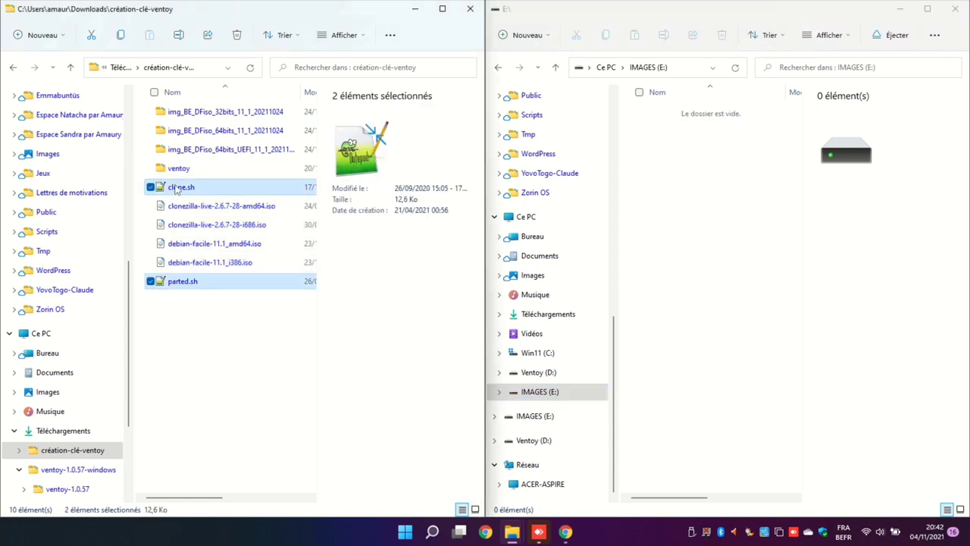
pyautogui.keyDown('ctrl'); pyautogui.click(188, 150); pyautogui.keyUp('ctrl')
pyautogui.keyDown('ctrl'); pyautogui.click(194, 132); pyautogui.keyUp('ctrl')
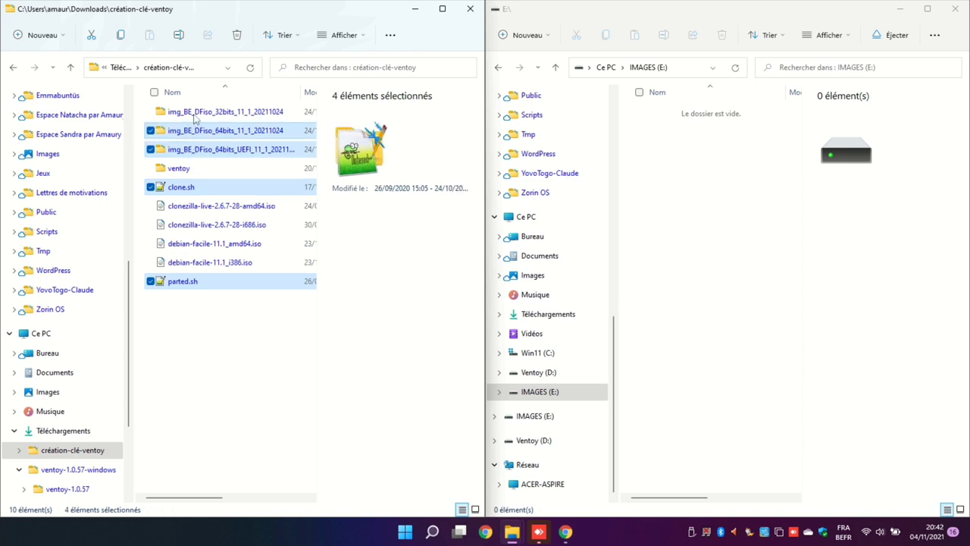
pyautogui.keyDown('ctrl'); pyautogui.click(195, 113); pyautogui.keyUp('ctrl')
pyautogui.moveTo(194, 114); pyautogui.dragTo(695, 254)
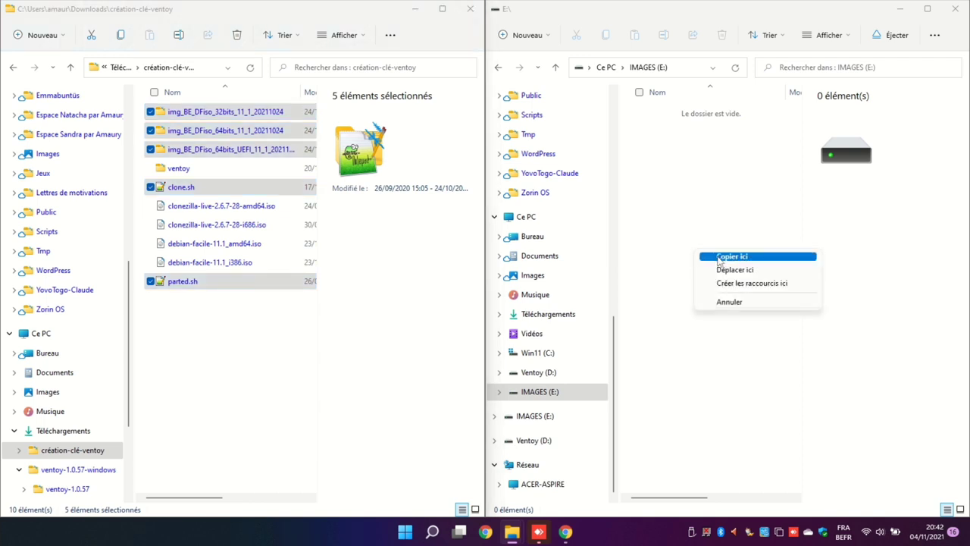
pyautogui.click(716, 256)
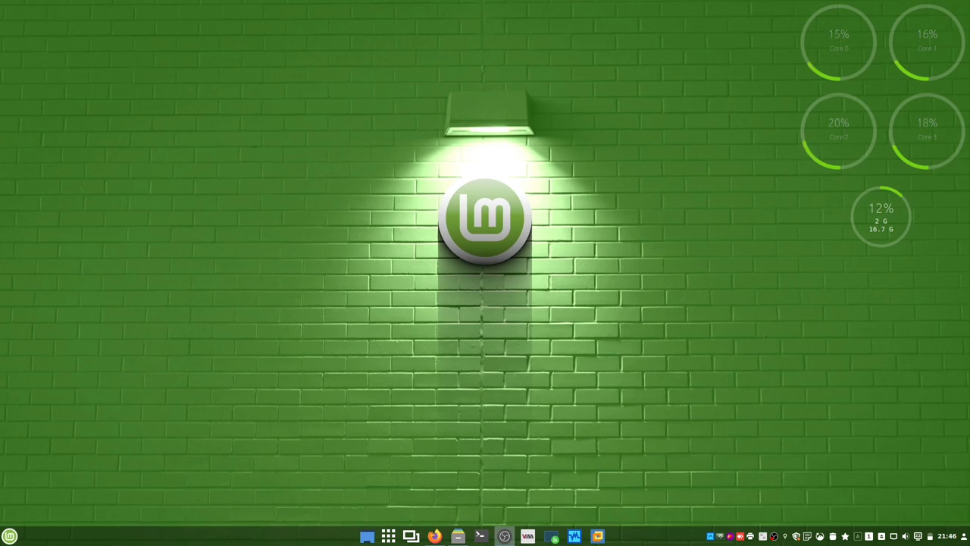
# - Switch to Firefox on the Linux Mint desktop, search the web for ventoy and open the download page of ventoy.net
pyautogui.click(434, 536)
pyautogui.click(452, 247)
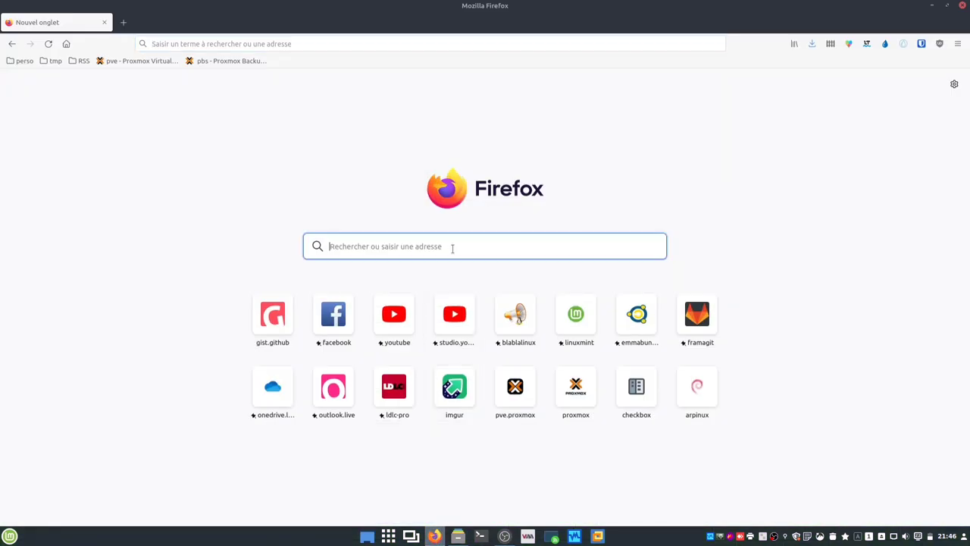
pyautogui.write('ventoy')
pyautogui.press('Return')
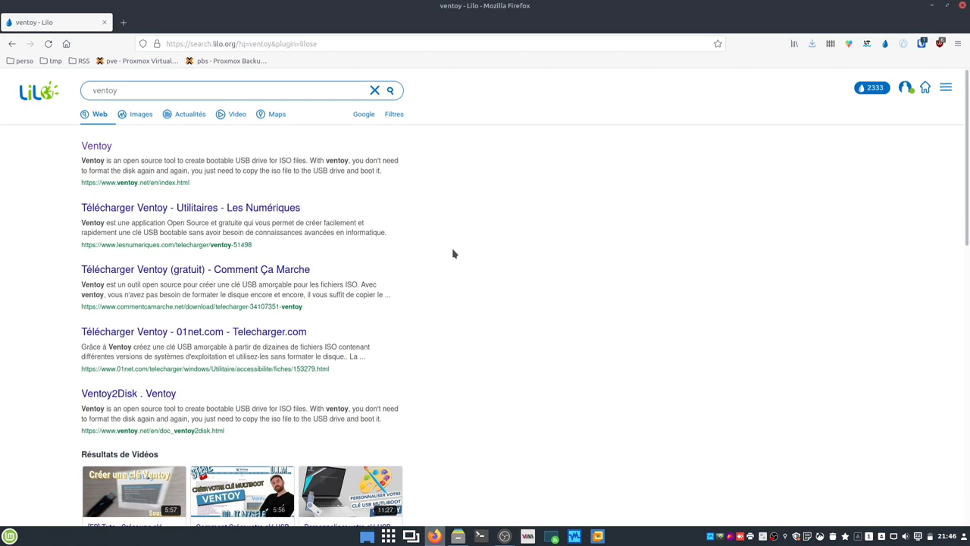
pyautogui.click(90, 149)
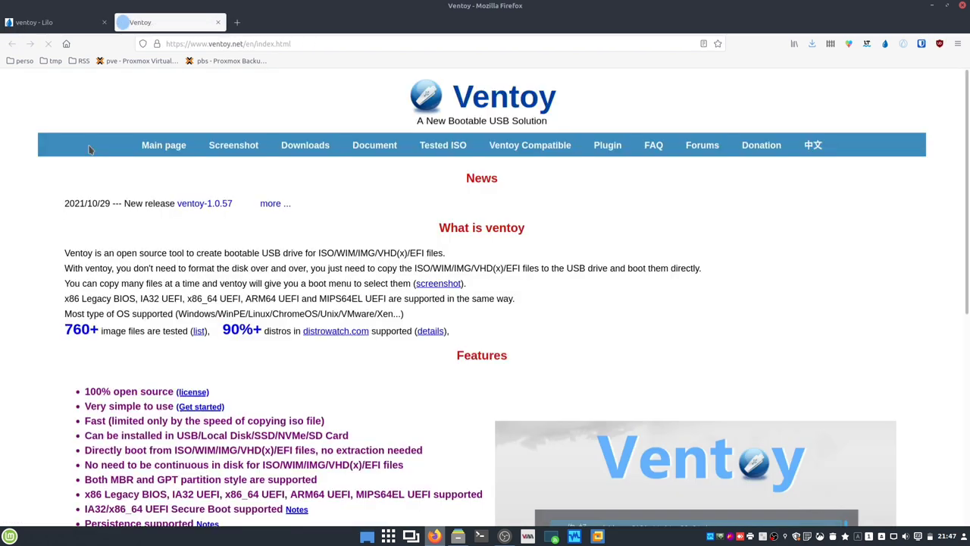
pyautogui.click(305, 145)
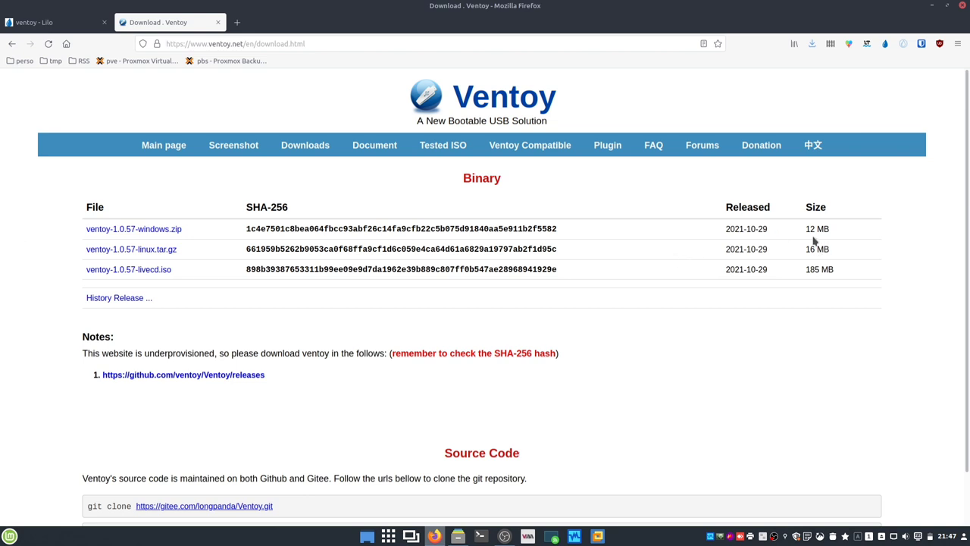
# - Download ventoy-1.0.57-linux.tar.gz from the GitHub releases page and save it in Téléchargements
pyautogui.click(155, 251)
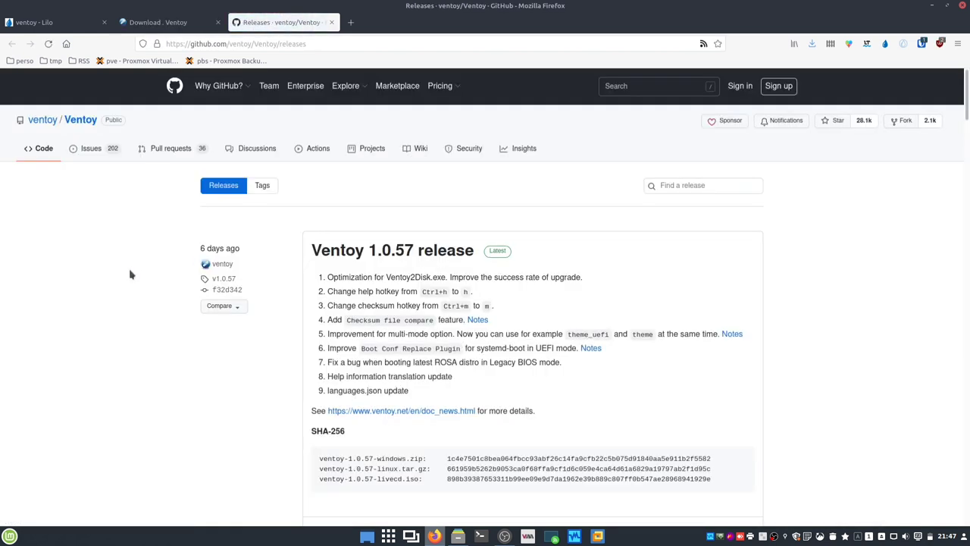
pyautogui.scroll(-4, 161, 335)
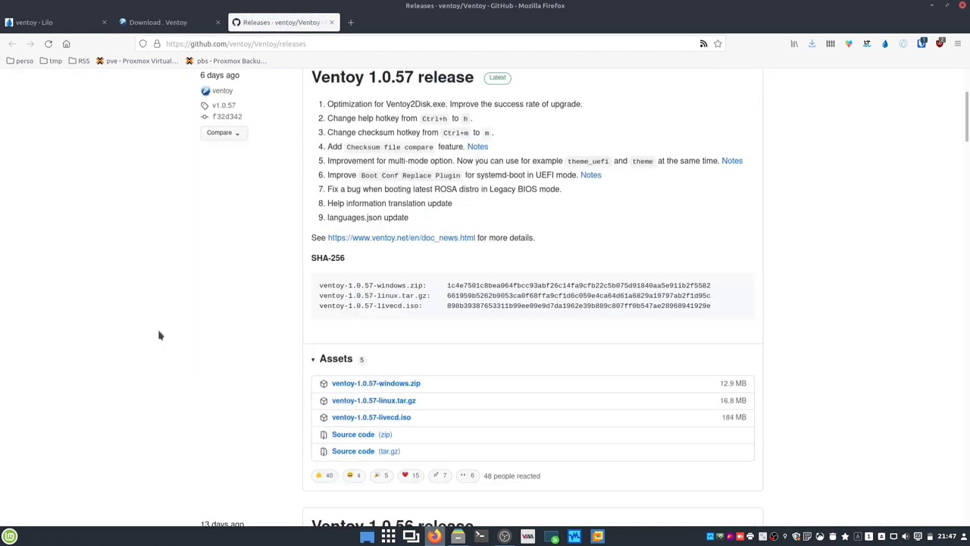
pyautogui.click(400, 404)
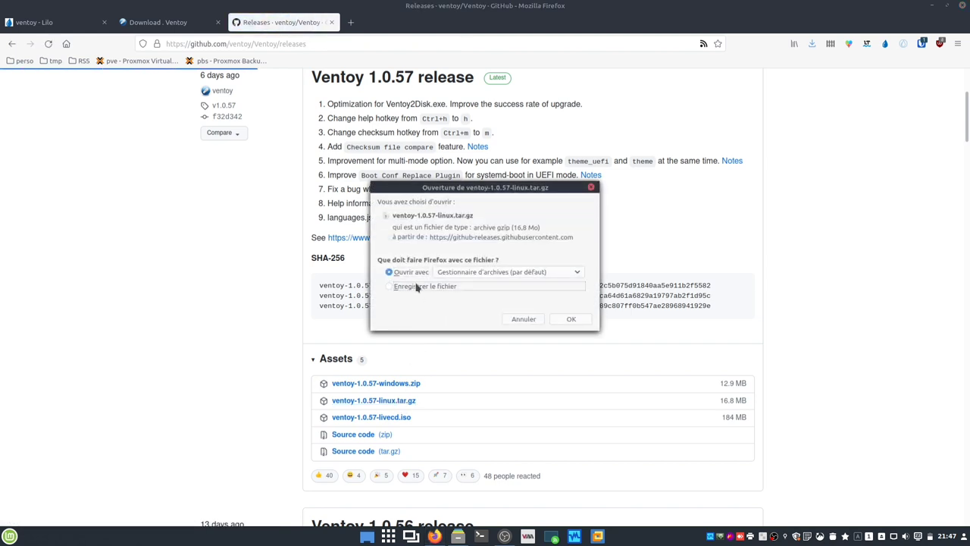
pyautogui.click(416, 287)
pyautogui.click(569, 320)
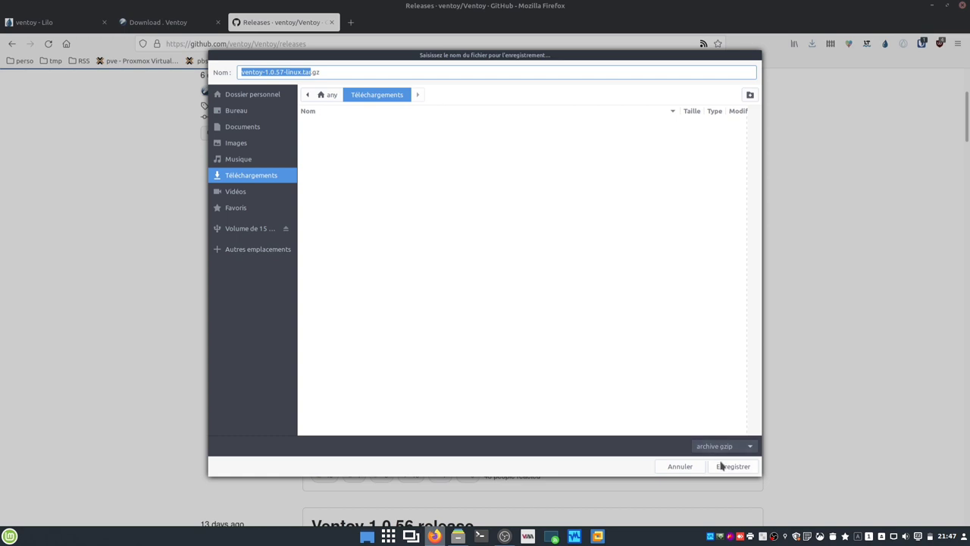
pyautogui.click(721, 466)
# - Close the GitHub, Ventoy and search result tabs, and minimize Firefox
pyautogui.click(331, 22)
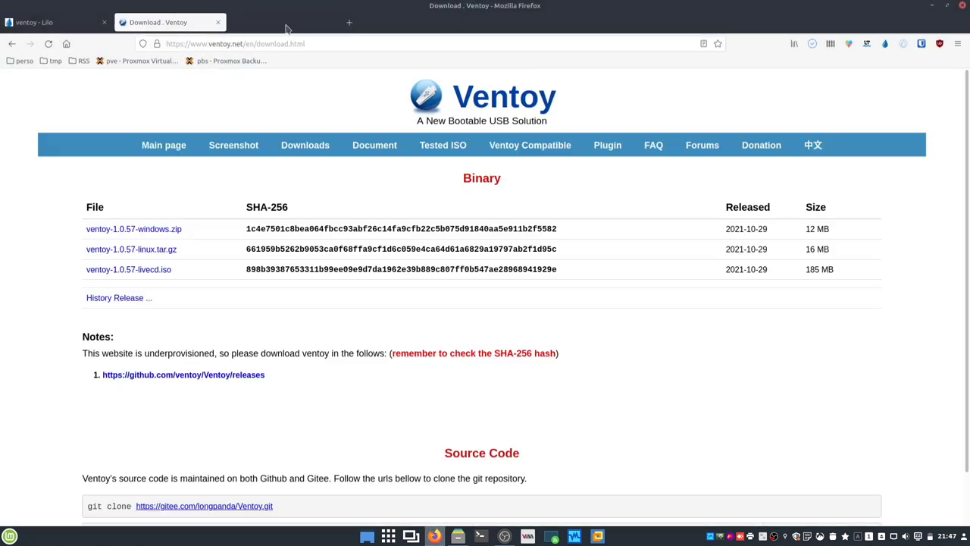
pyautogui.click(217, 22)
pyautogui.click(103, 22)
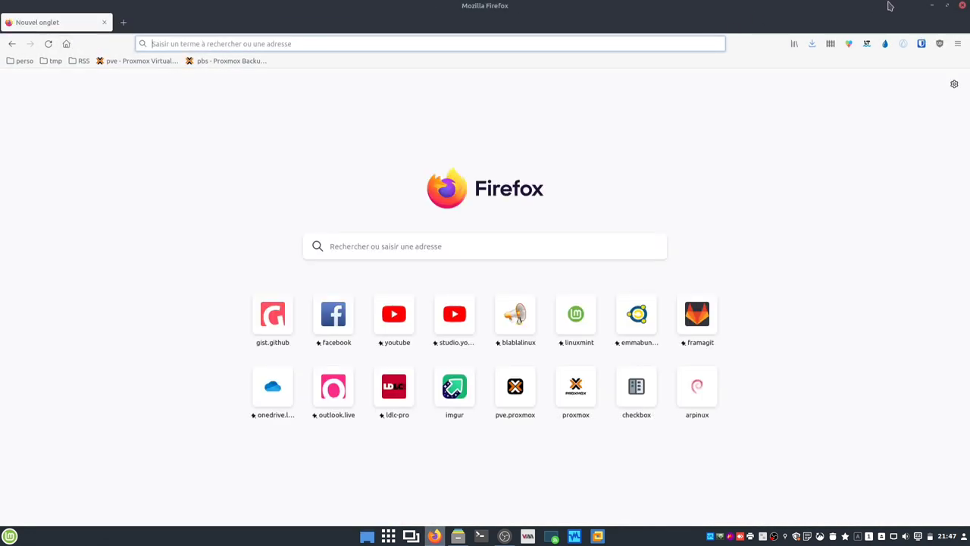
pyautogui.click(932, 7)
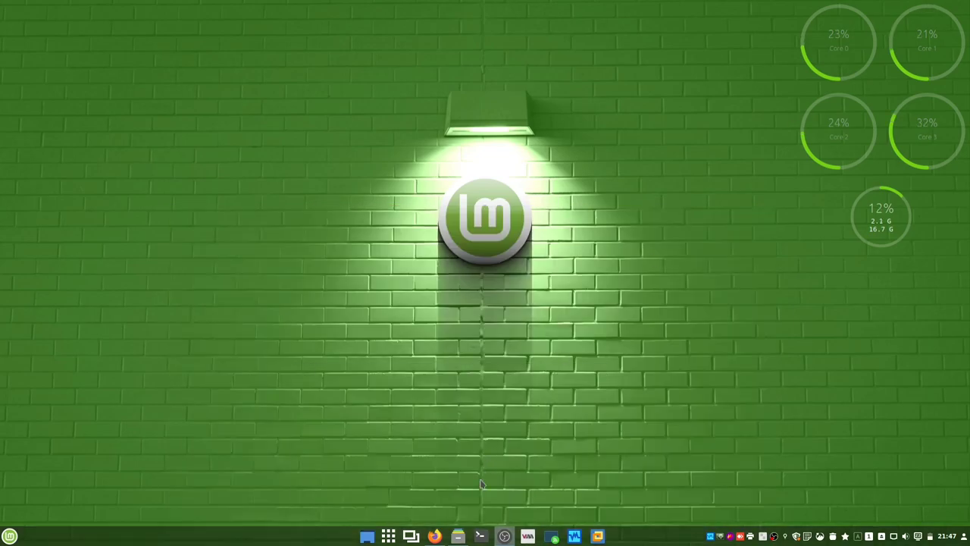
# - Switch to the file manager and extract ventoy-1.0.57-linux.tar.gz in place in the Téléchargements folder
pyautogui.click(458, 536)
pyautogui.click(50, 128)
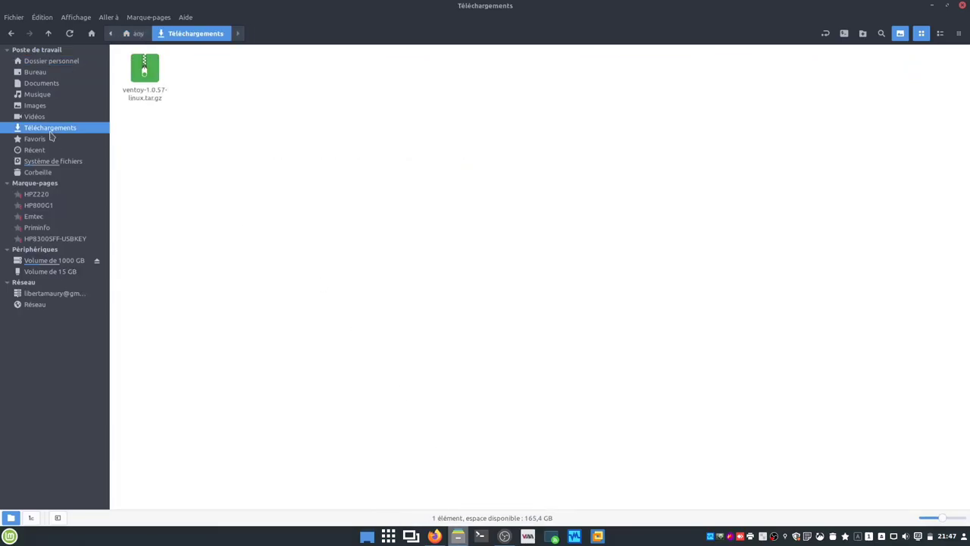
pyautogui.rightClick(141, 74)
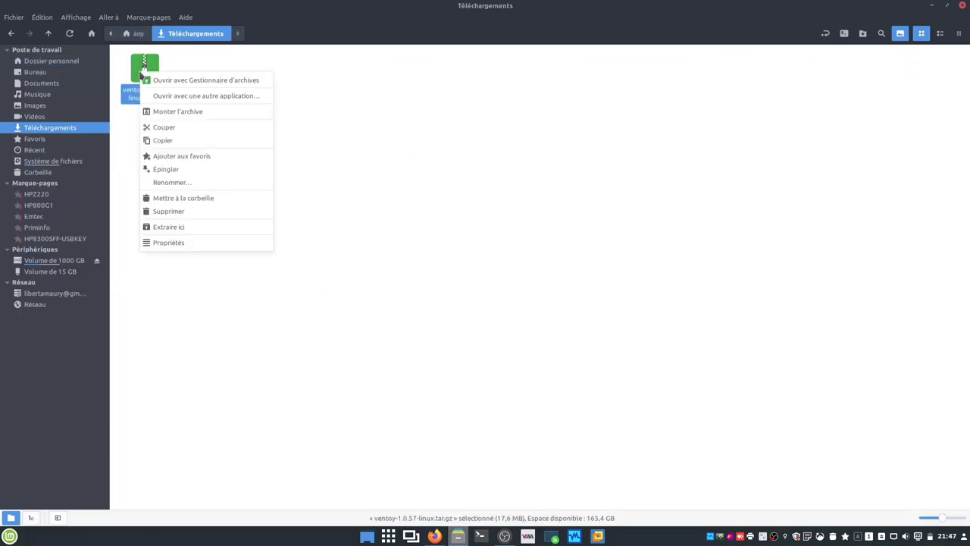
pyautogui.click(179, 226)
# - Move the ventoy-1.0.57-linux.tar.gz archive to the trash and open the extracted ventoy-1.0.57 folder
pyautogui.rightClick(214, 75)
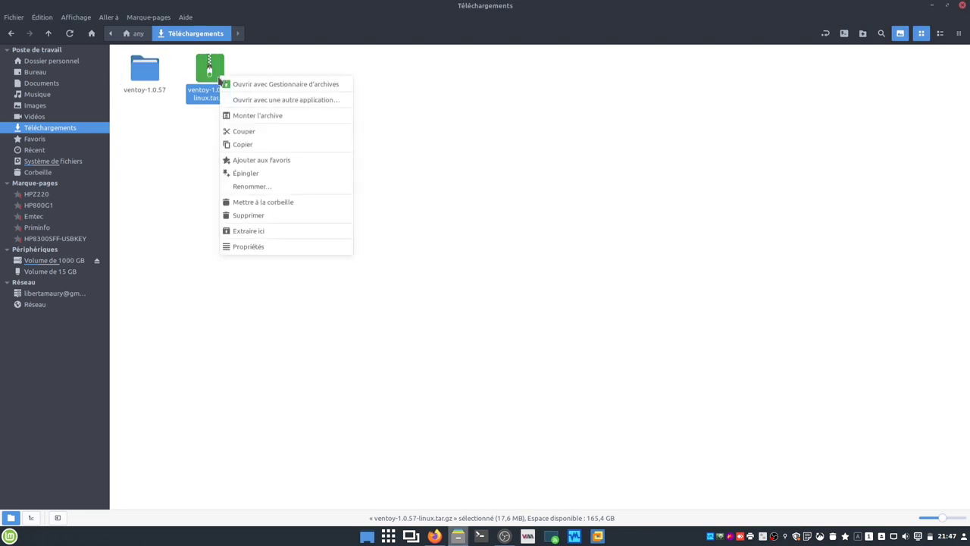
pyautogui.click(254, 186)
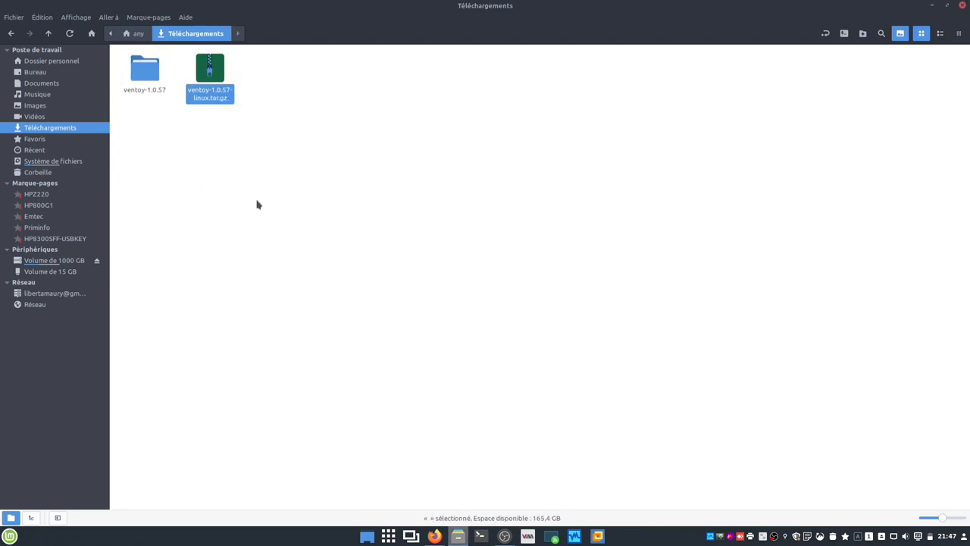
pyautogui.doubleClick(147, 71)
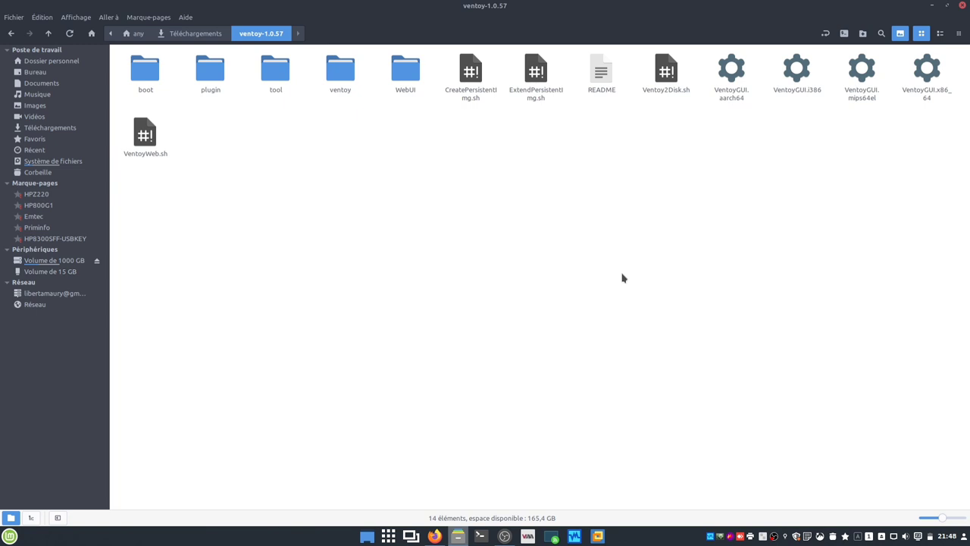
# - Open a terminal in the ventoy-1.0.57 folder and list its files
pyautogui.click(932, 95)
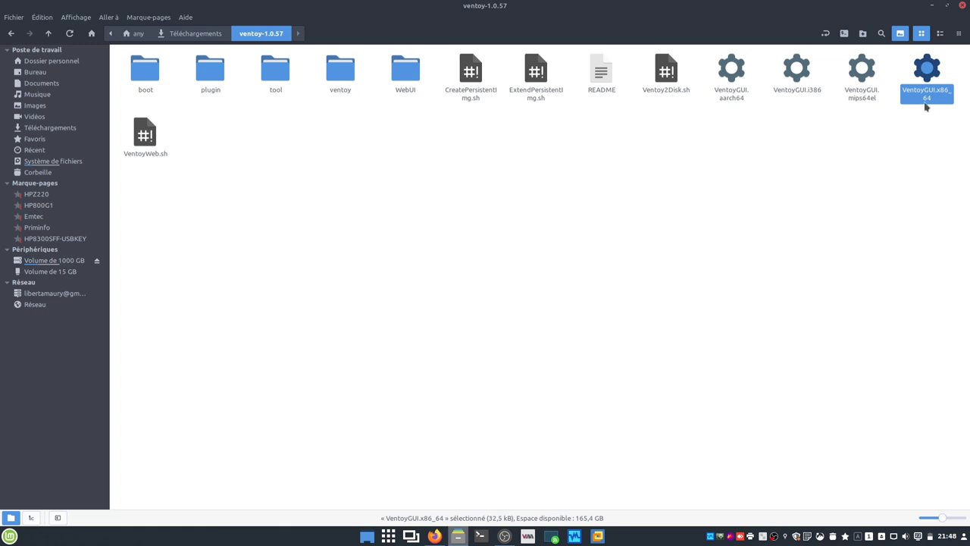
pyautogui.click(552, 188)
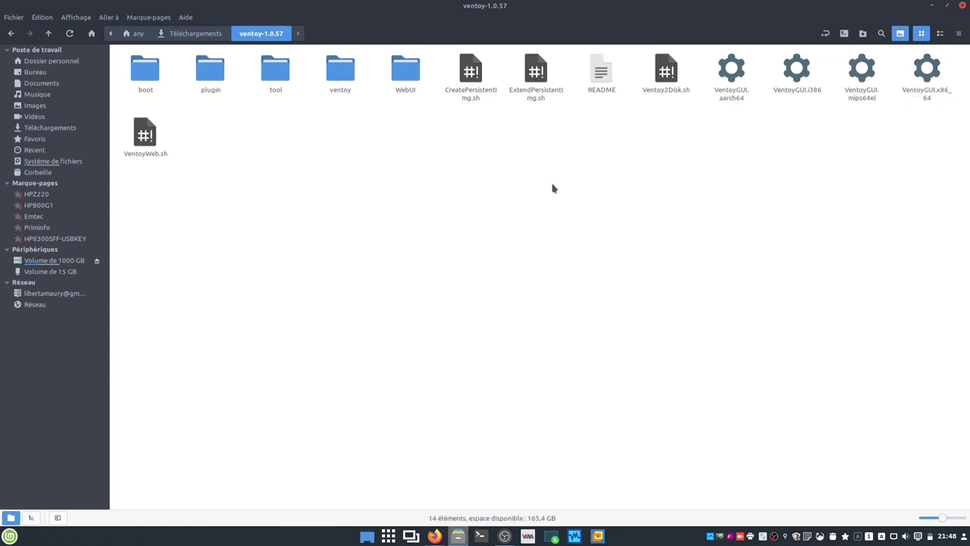
pyautogui.rightClick(552, 188)
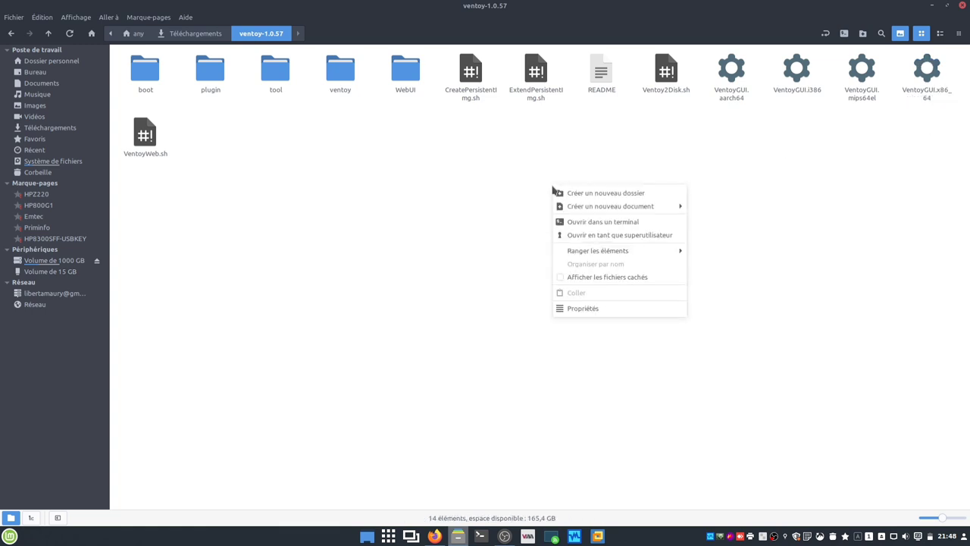
pyautogui.click(585, 224)
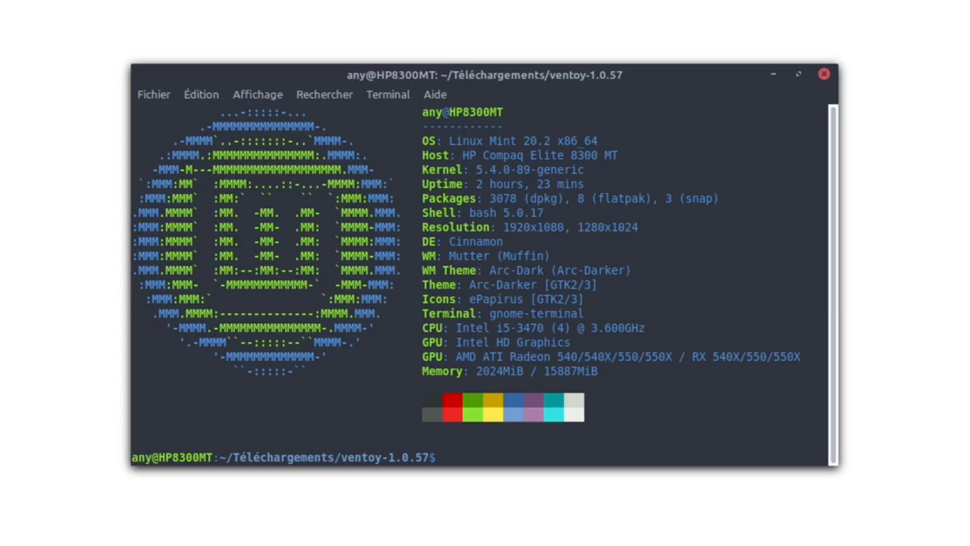
pyautogui.write('ls')
pyautogui.press('Return')
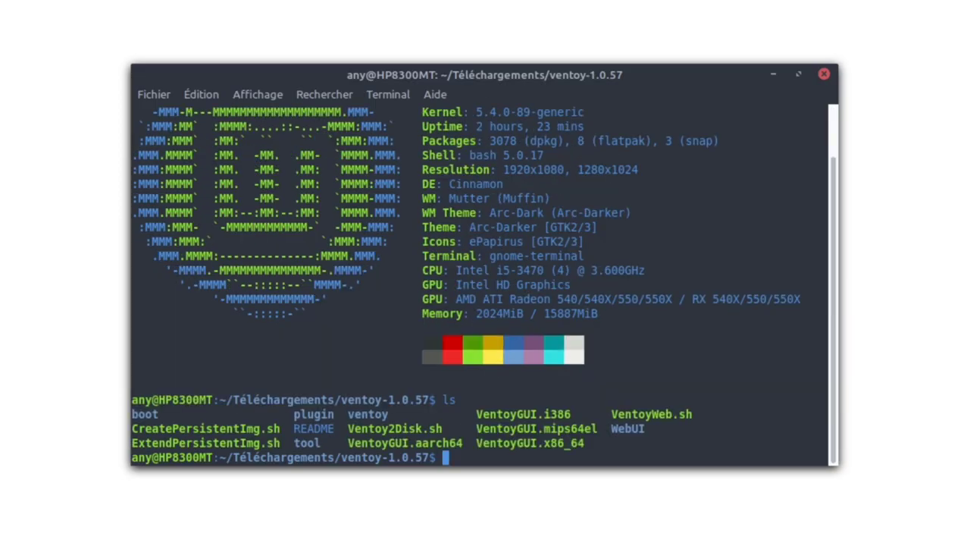
# - Run ./VentoyGUI.x86_64 from the terminal and authenticate with the account password
pyautogui.write('./Ventoy')
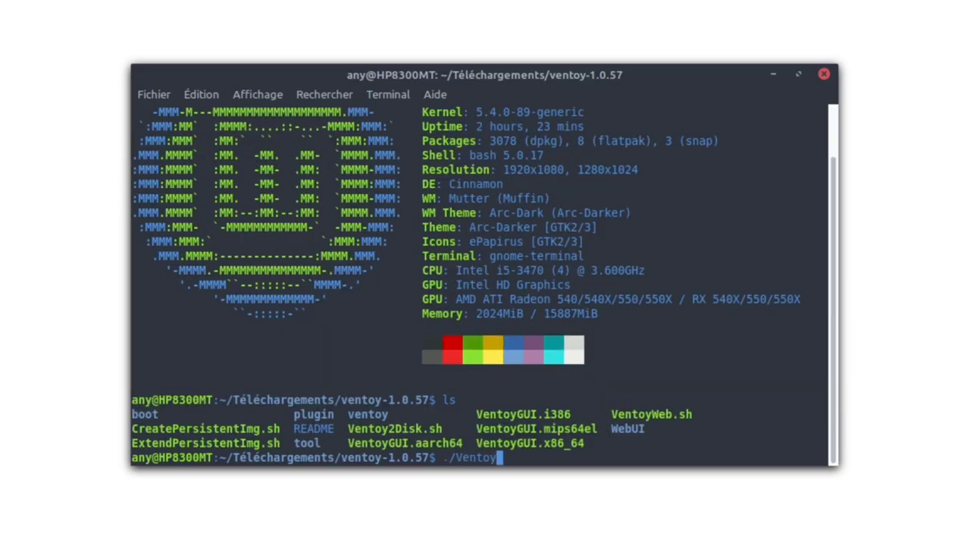
pyautogui.write('G')
pyautogui.press('Tab')
pyautogui.write('x')
pyautogui.press('Tab')
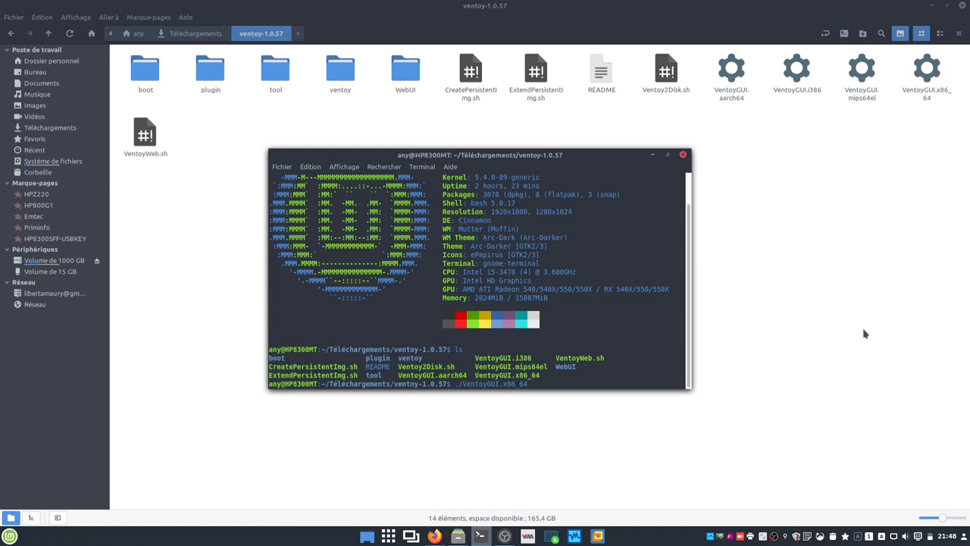
pyautogui.press('Return')
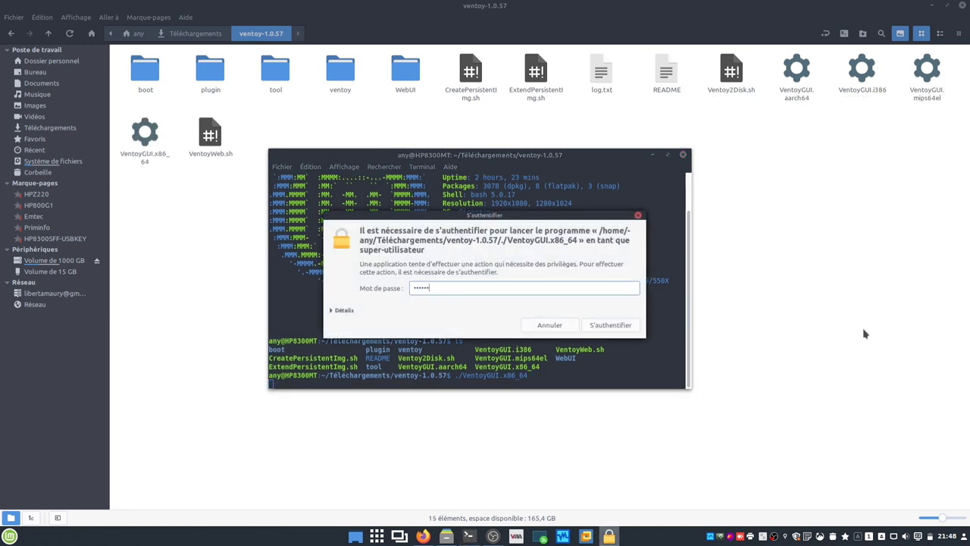
pyautogui.press('Return')
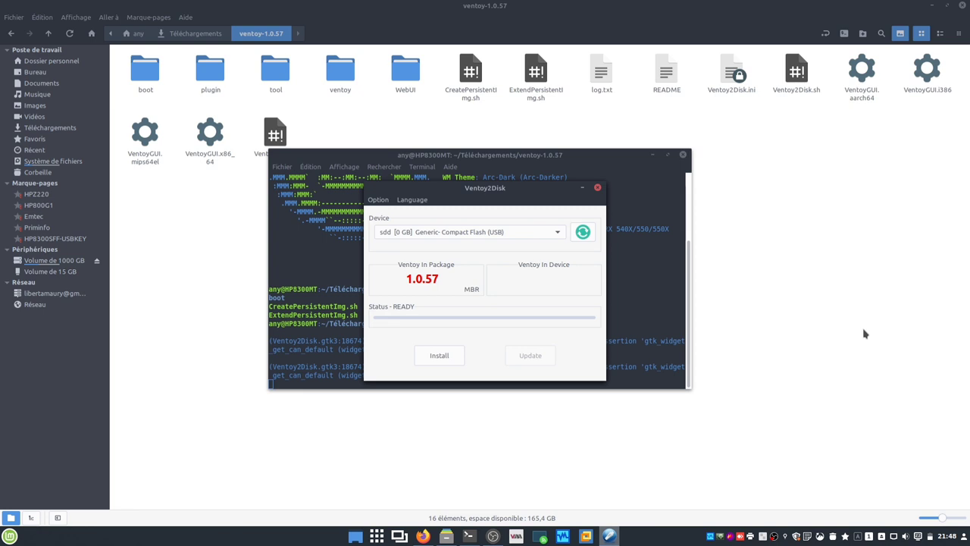
# - Switch the Ventoy2Disk language to French and select the 16 GB Kingston DataTraveler 3.0 (sdi) as the device
pyautogui.click(421, 201)
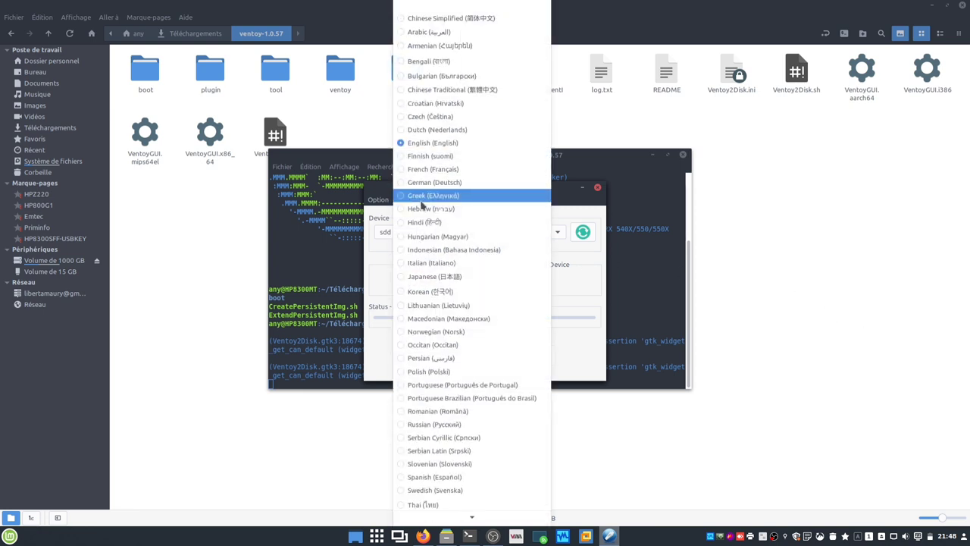
pyautogui.click(438, 169)
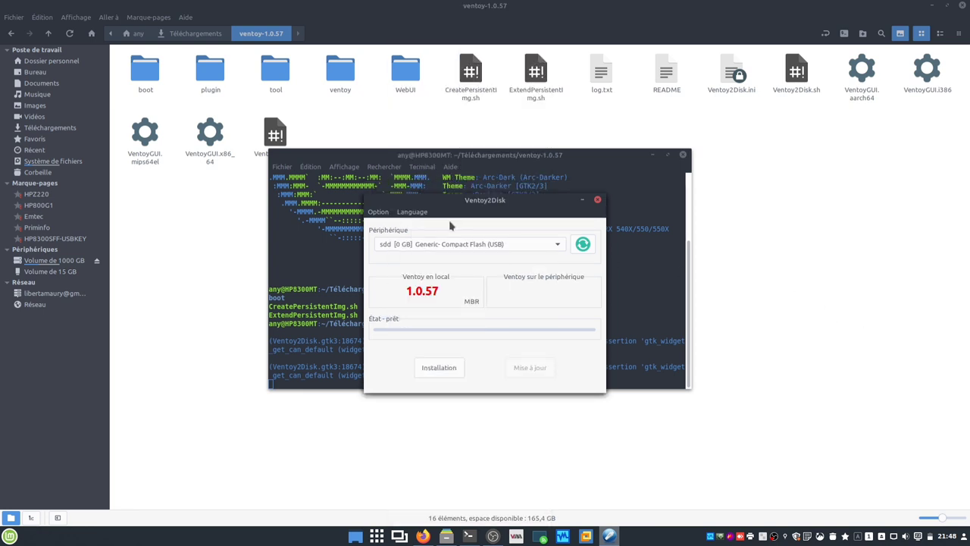
pyautogui.click(559, 250)
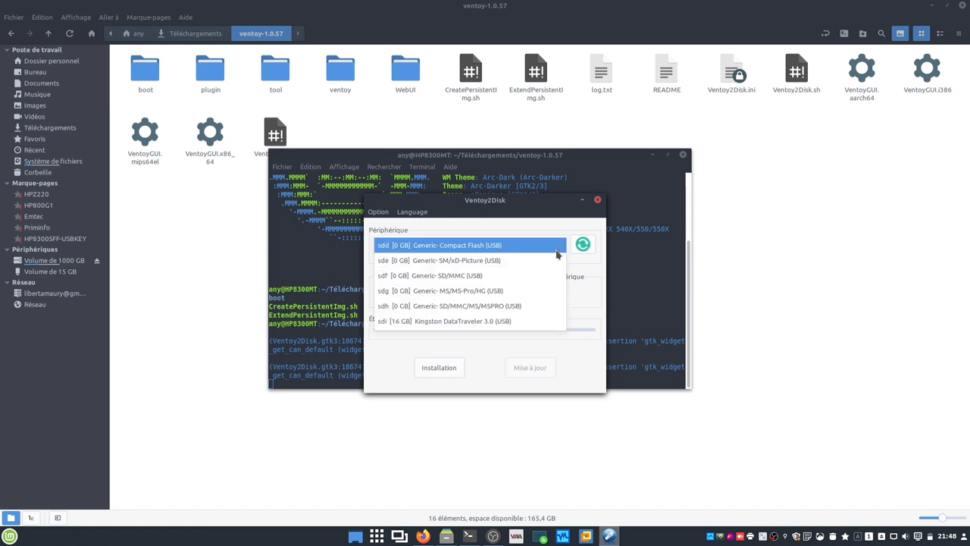
pyautogui.click(461, 322)
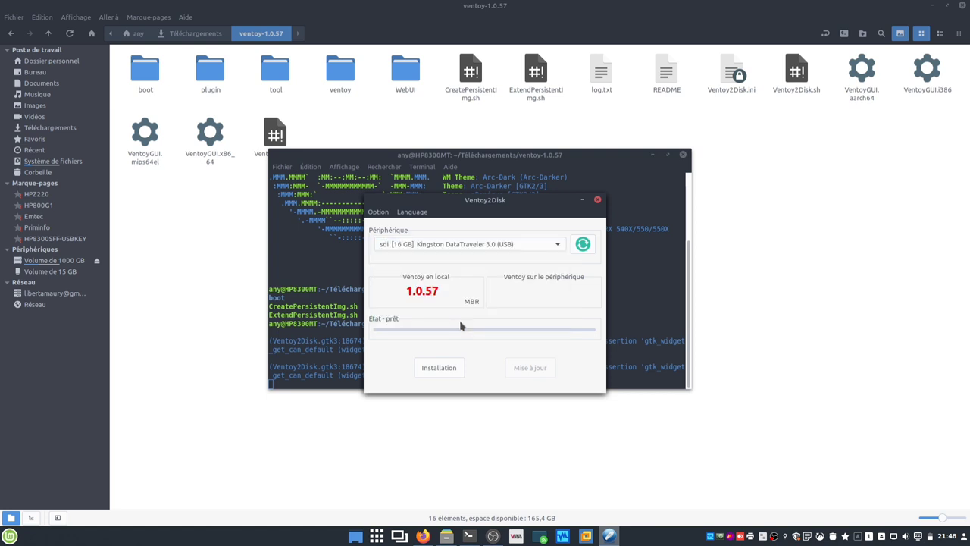
# - Configure the partitions to reserve 7 GB of space at the end of the disk
pyautogui.click(380, 213)
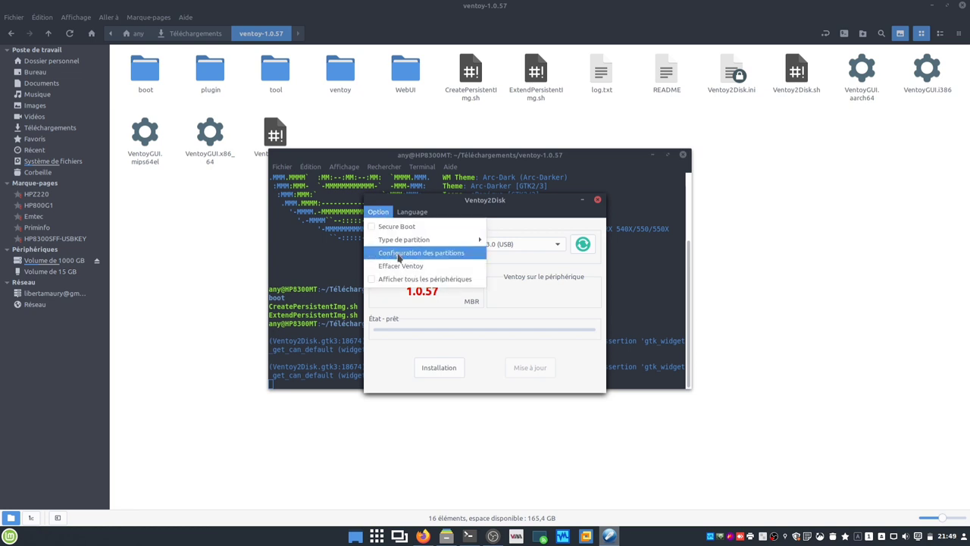
pyautogui.click(399, 257)
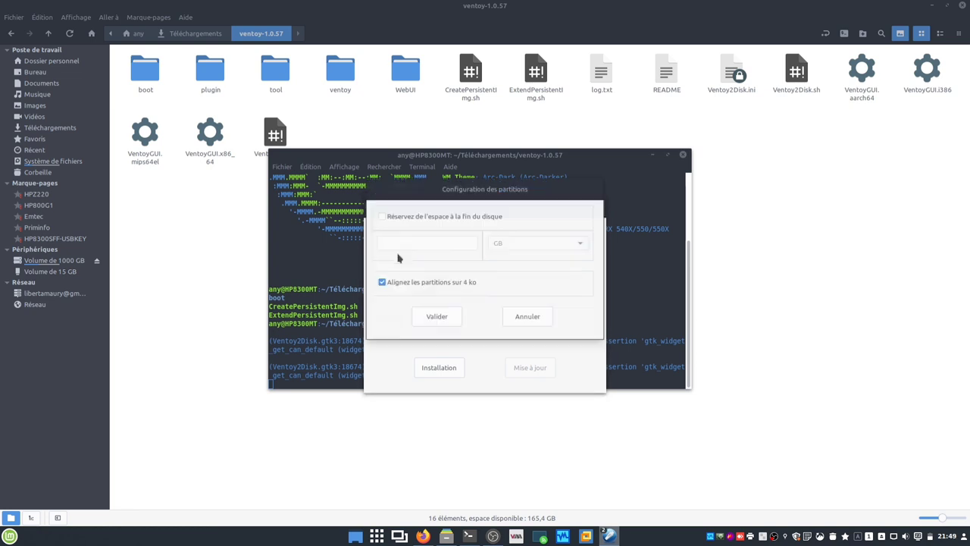
pyautogui.click(383, 218)
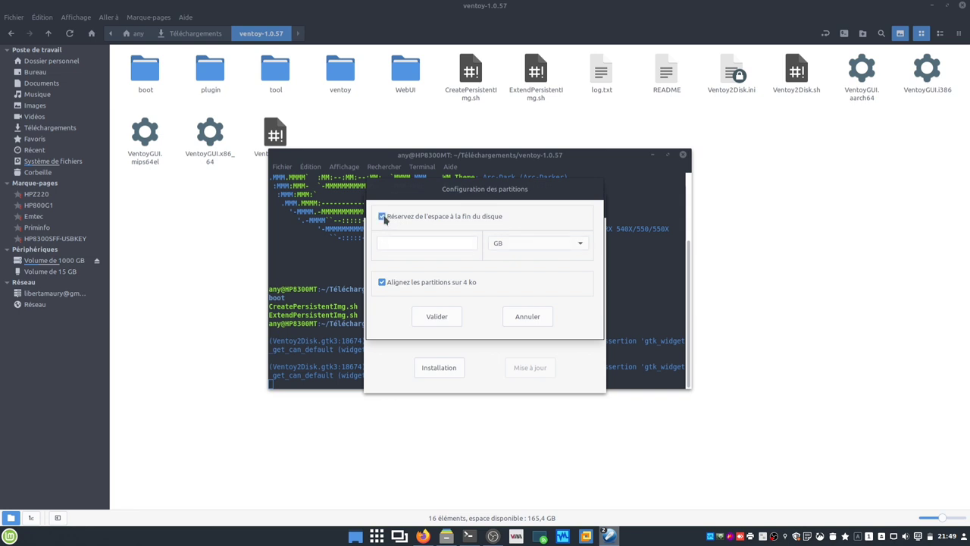
pyautogui.click(410, 244)
pyautogui.write('7')
pyautogui.click(448, 322)
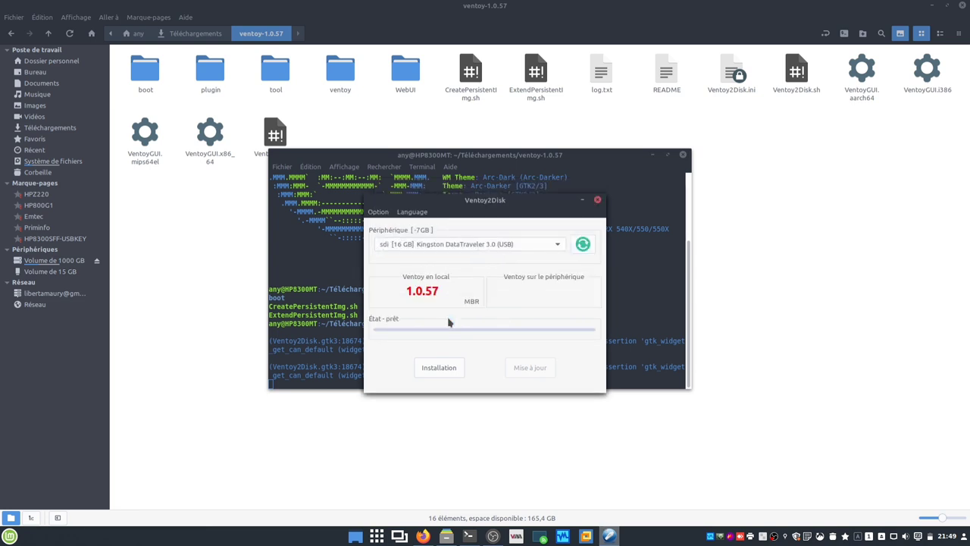
# - Install Ventoy on the Kingston DataTraveler, accepting the formatting warnings, and close Ventoy2Disk and the terminal
pyautogui.click(437, 367)
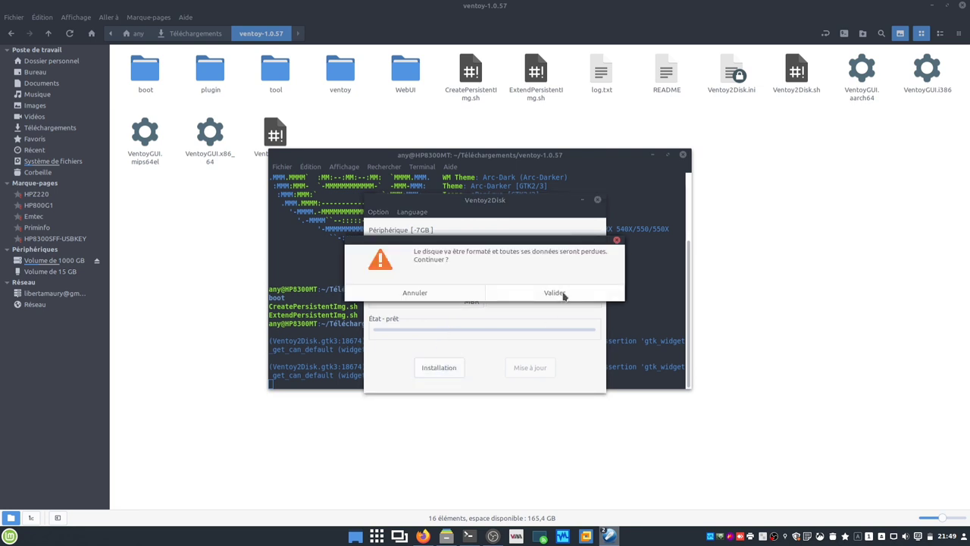
pyautogui.moveTo(550, 240); pyautogui.dragTo(551, 285)
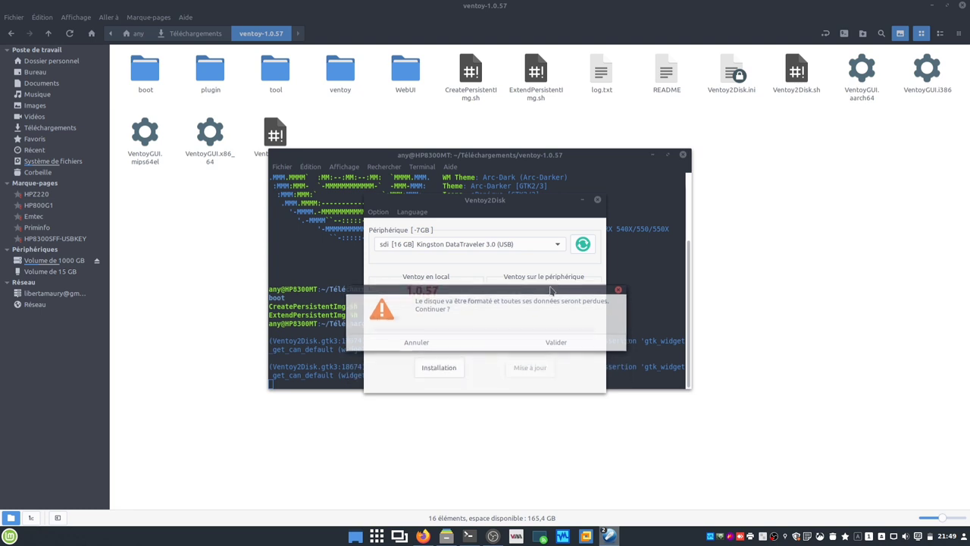
pyautogui.click(552, 340)
pyautogui.click(543, 291)
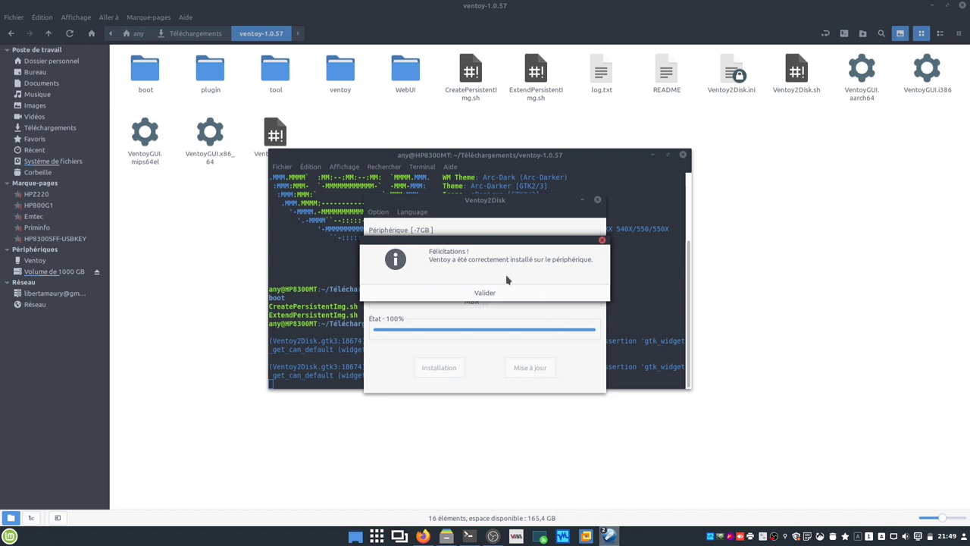
pyautogui.click(509, 294)
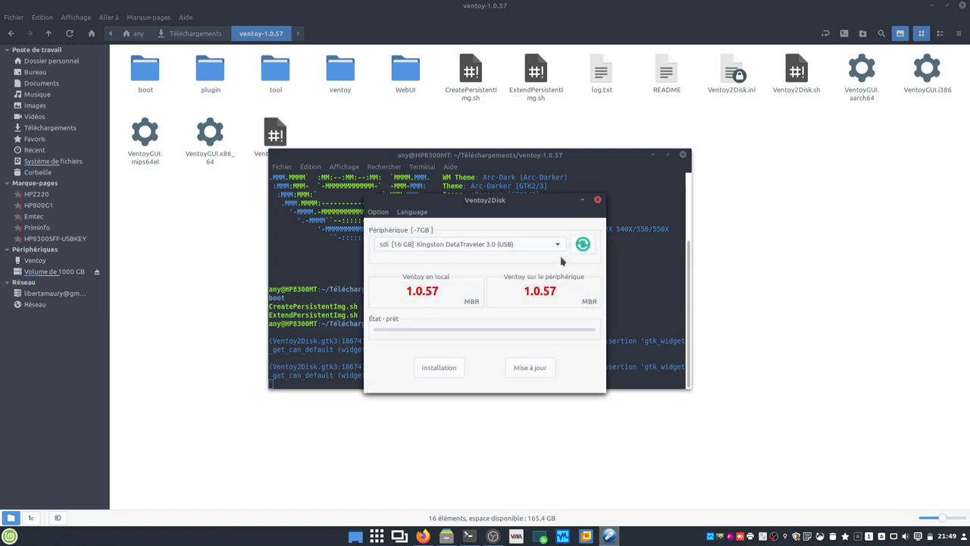
pyautogui.click(597, 199)
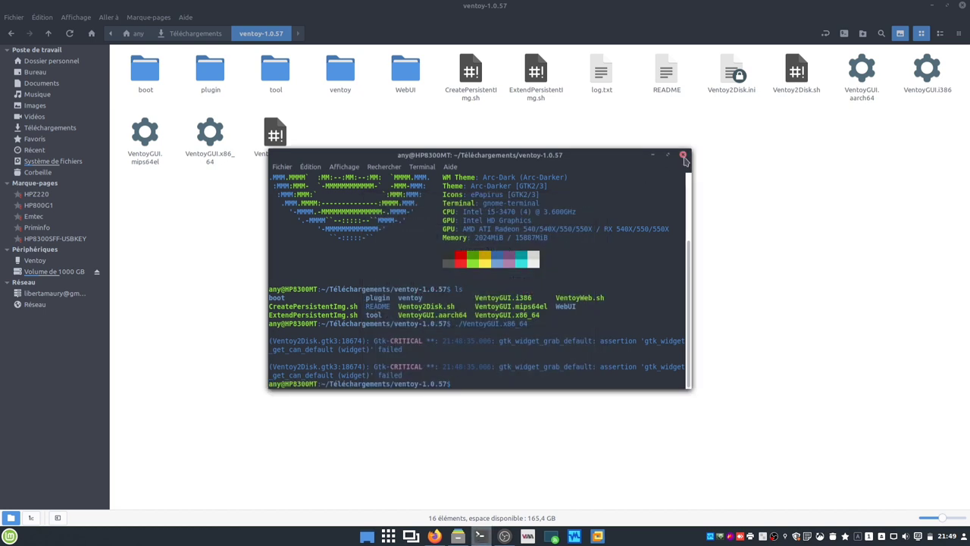
pyautogui.click(683, 155)
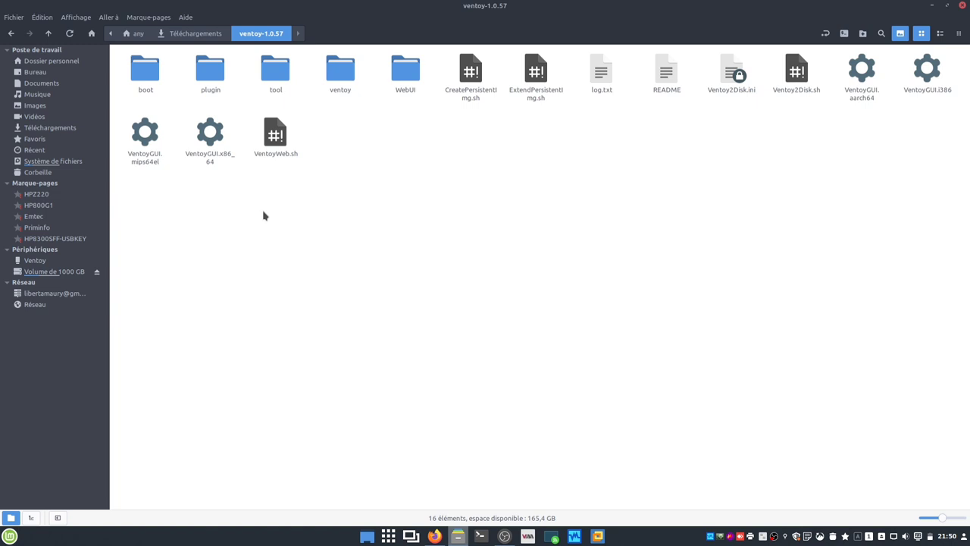
# - Open Disques and examine the partition layout and unallocated space of the 15 GB Kingston thumb drive
pyautogui.click(10, 536)
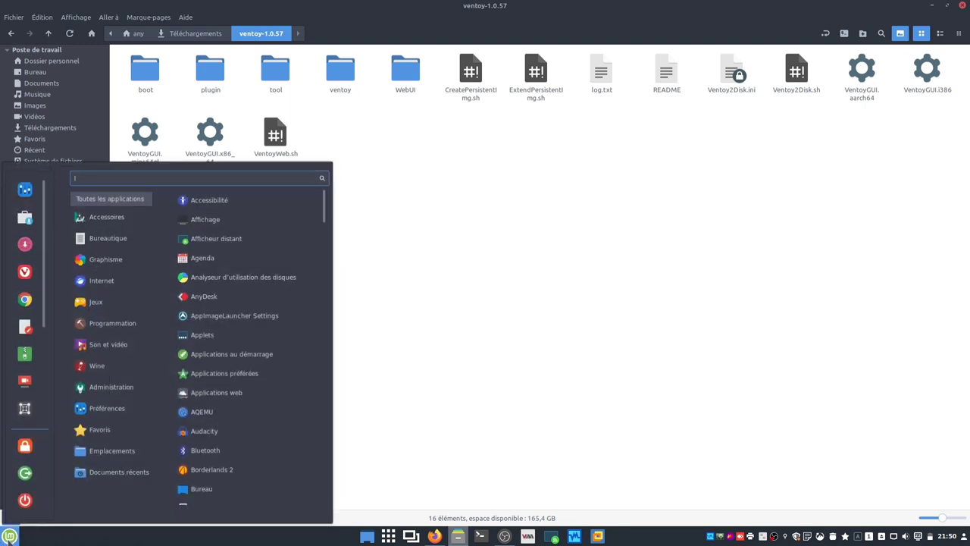
pyautogui.write('disk')
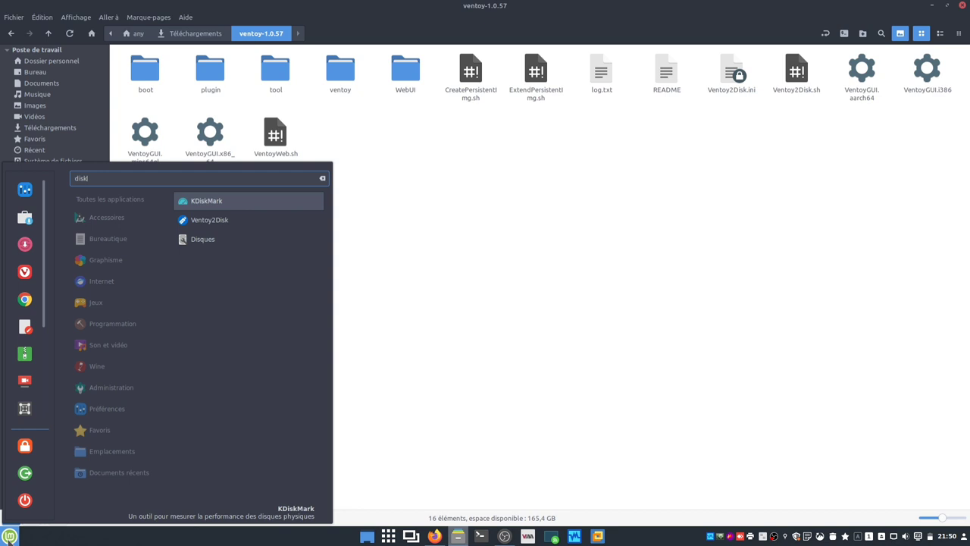
pyautogui.press('Down')
pyautogui.press('Down')
pyautogui.press('Return')
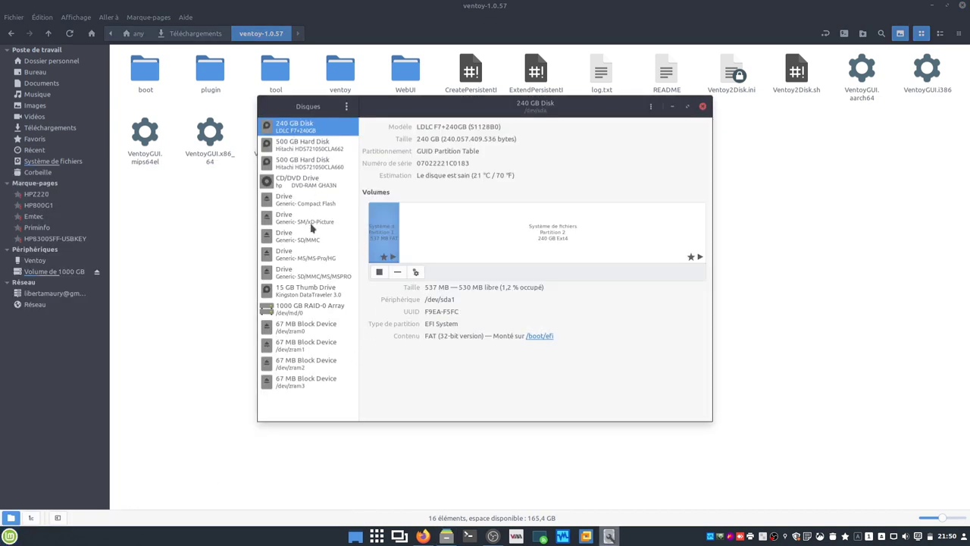
pyautogui.click(308, 294)
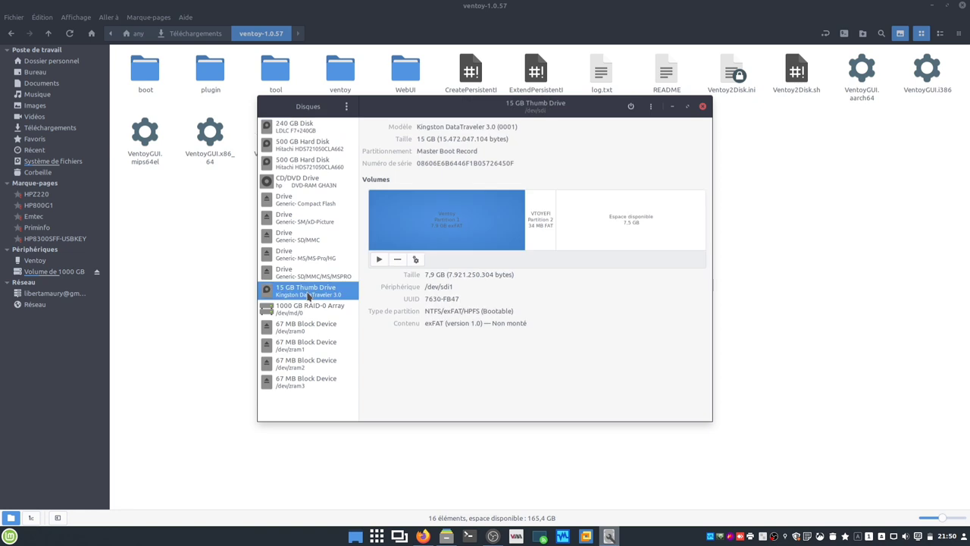
pyautogui.click(634, 229)
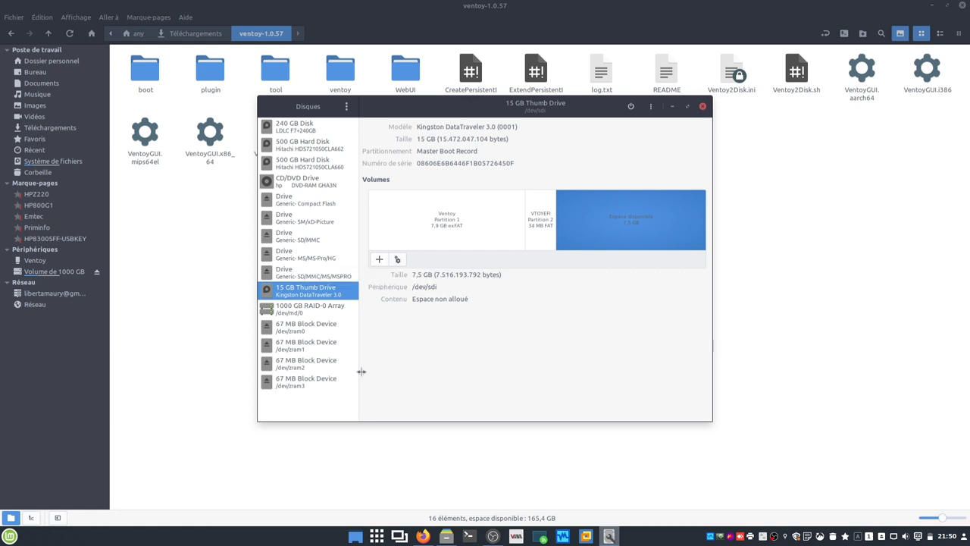
pyautogui.click(10, 537)
pyautogui.write('gpart')
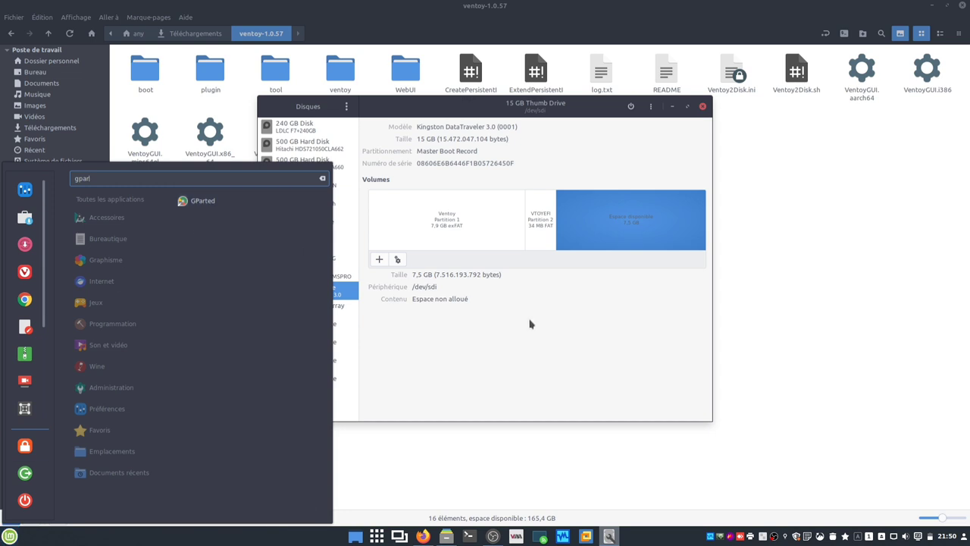
pyautogui.click(631, 201)
pyautogui.click(380, 260)
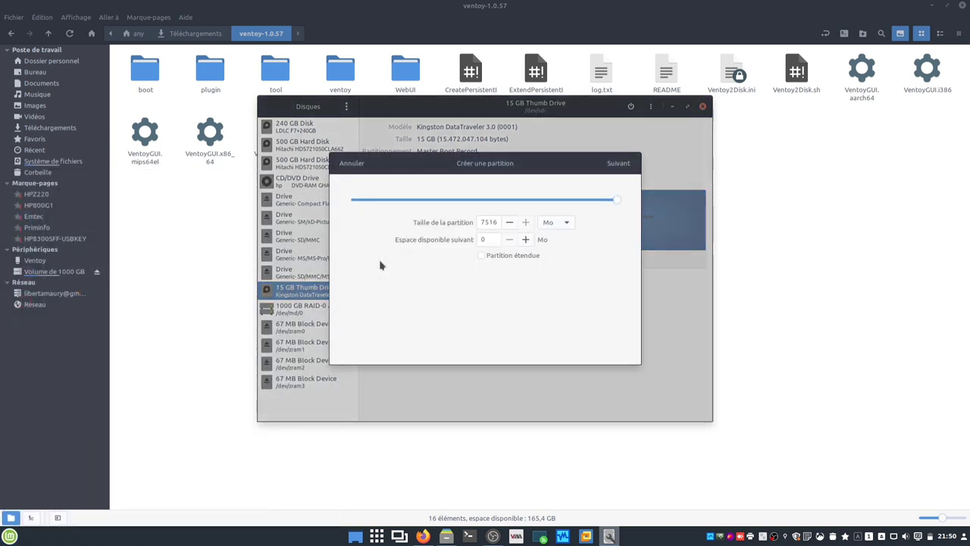
pyautogui.click(614, 166)
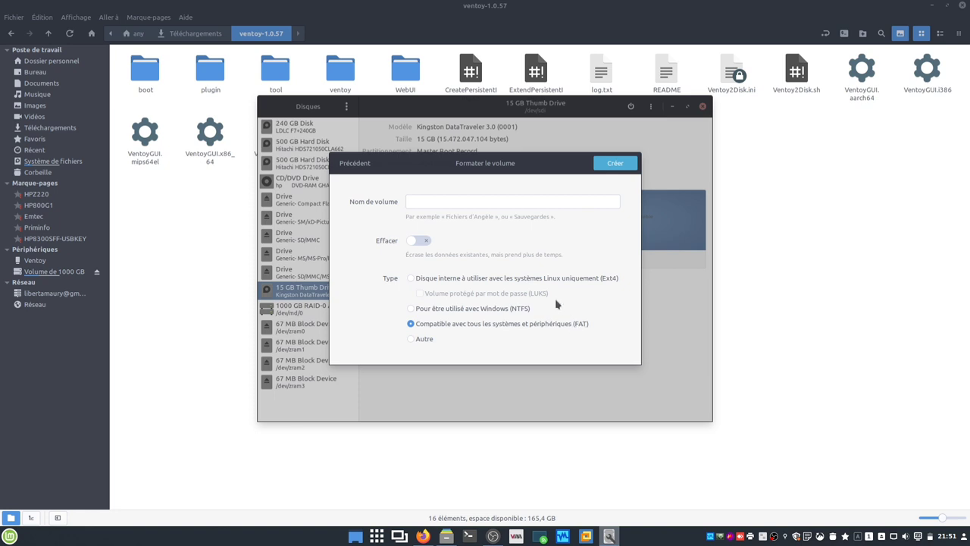
pyautogui.click(530, 199)
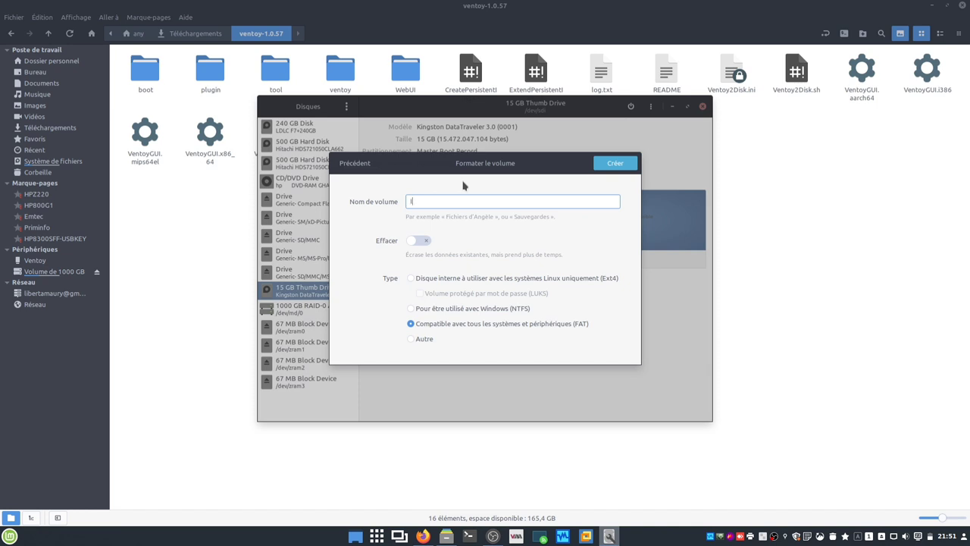
pyautogui.write('IMAGES')
pyautogui.click(367, 165)
pyautogui.click(352, 163)
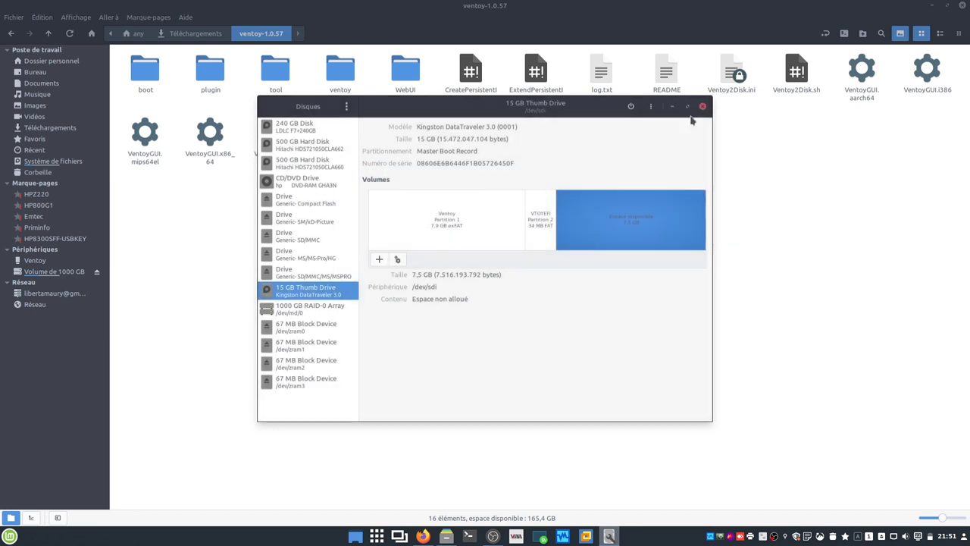
pyautogui.click(702, 106)
# - Launch GParted, authenticating with the account password, and select the 14.41 Gio USB stick /dev/sdi
pyautogui.click(10, 537)
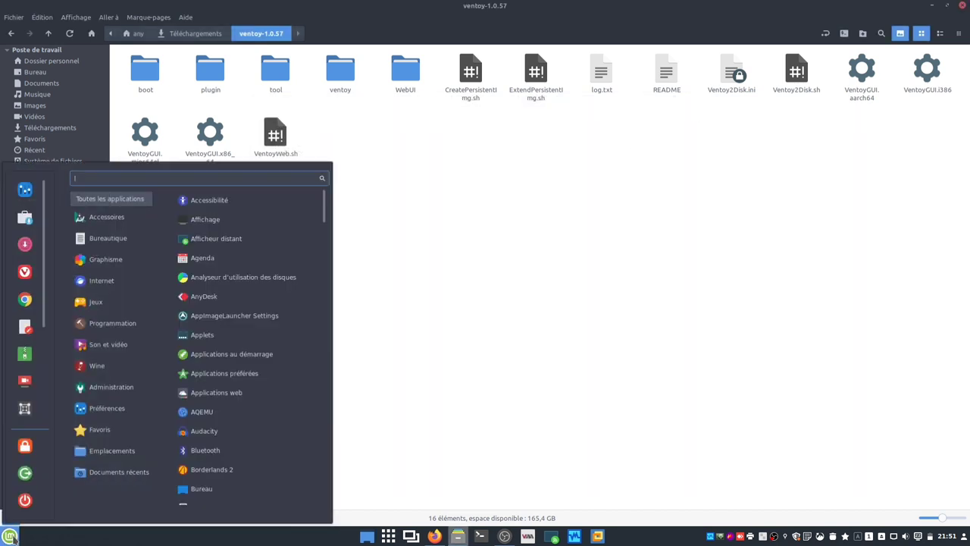
pyautogui.write('gpart')
pyautogui.press('Return')
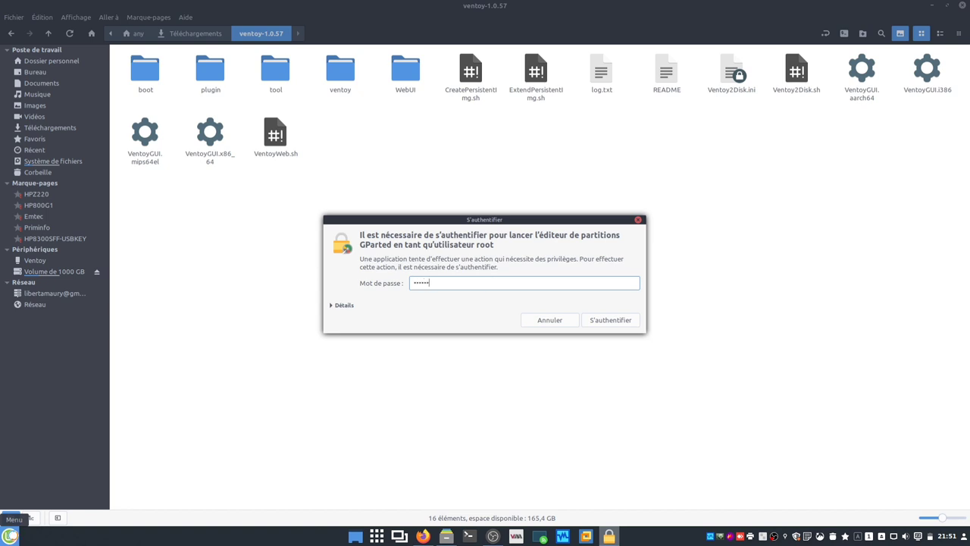
pyautogui.press('Return')
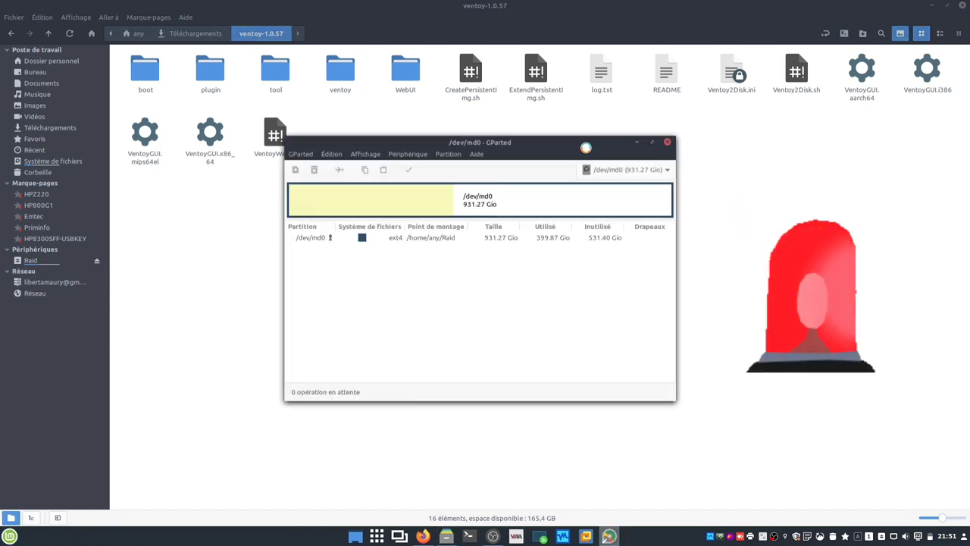
pyautogui.click(625, 170)
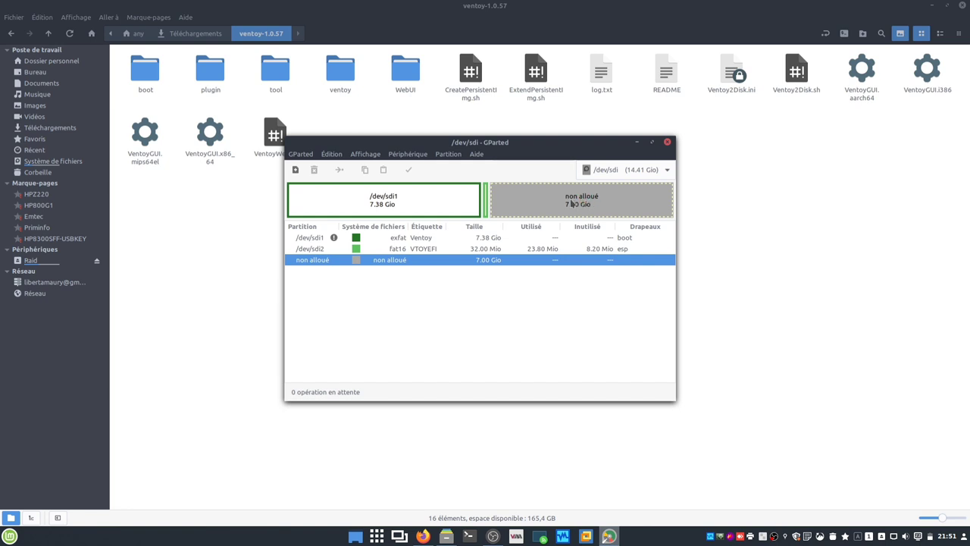
# - Queue a new primary fat32 partition labelled IMAGES filling the 7168 Mio unallocated space of /dev/sdi
pyautogui.rightClick(414, 263)
pyautogui.click(430, 268)
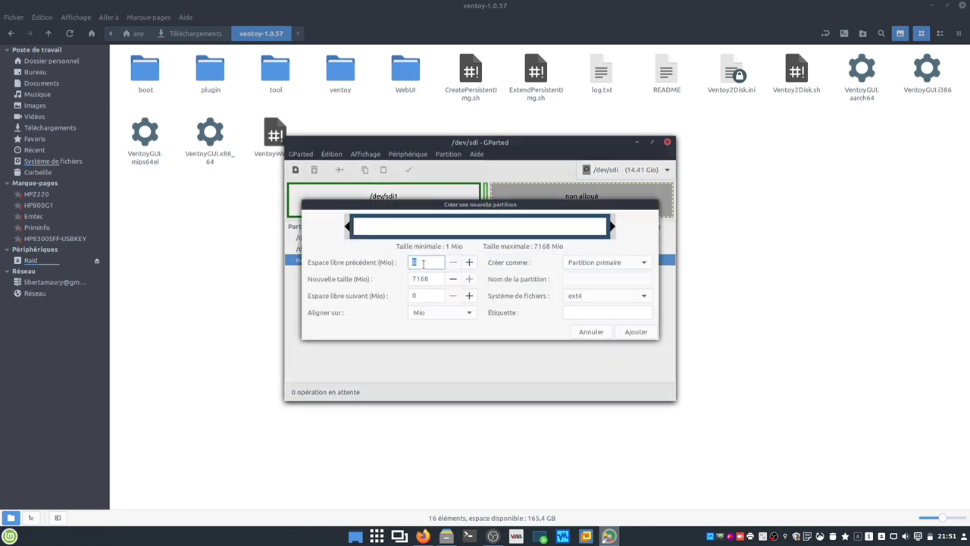
pyautogui.click(596, 303)
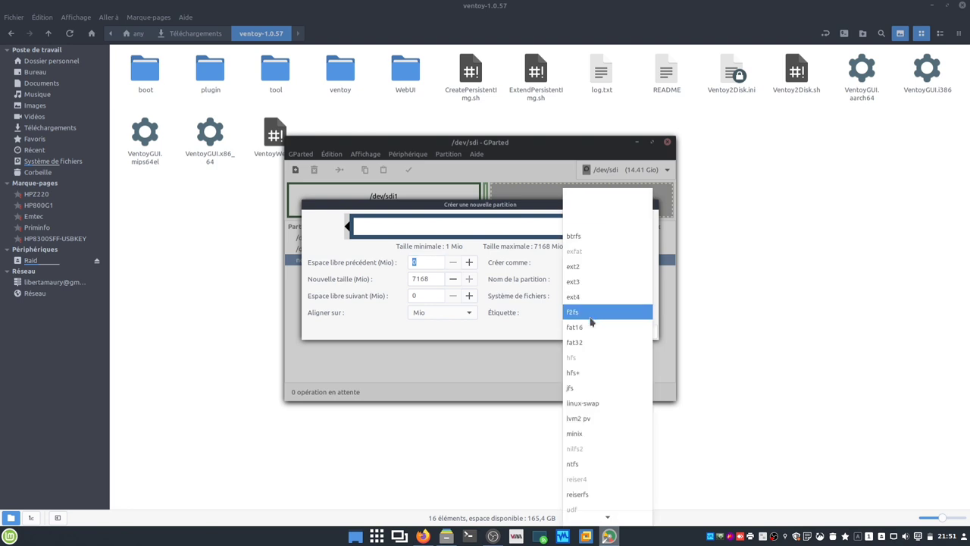
pyautogui.click(591, 343)
pyautogui.click(597, 312)
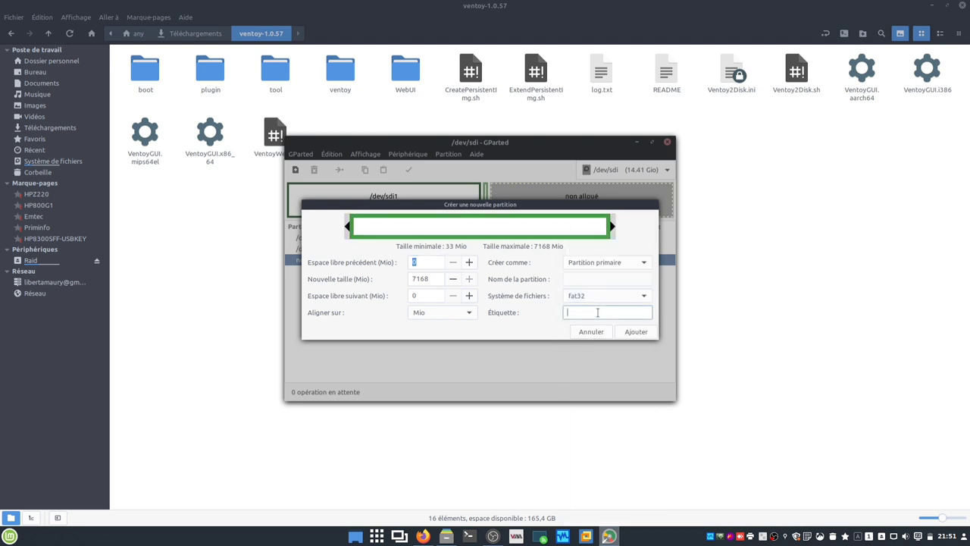
pyautogui.write('IMAGES')
pyautogui.click(642, 334)
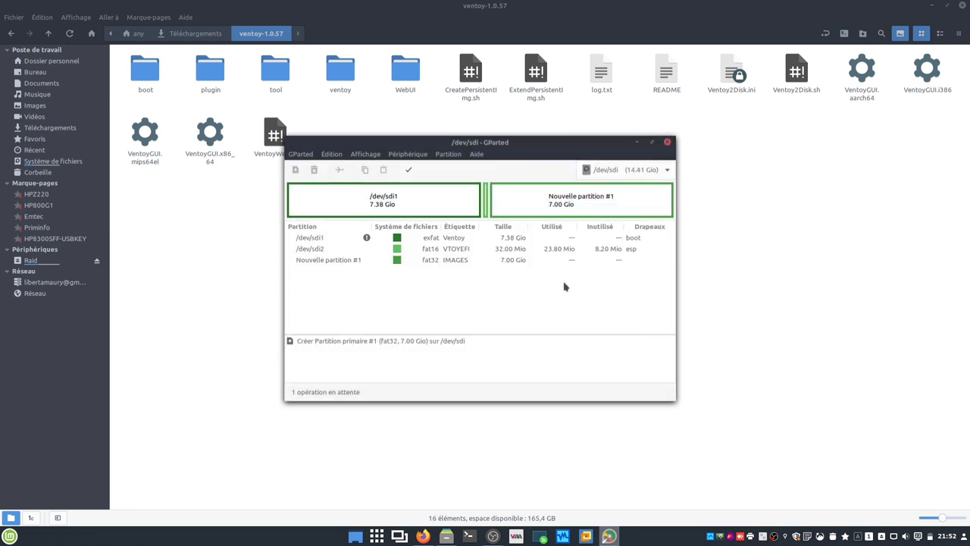
# - Apply the pending partition creation on /dev/sdi, accepting the data-loss warning, and close GParted
pyautogui.click(409, 170)
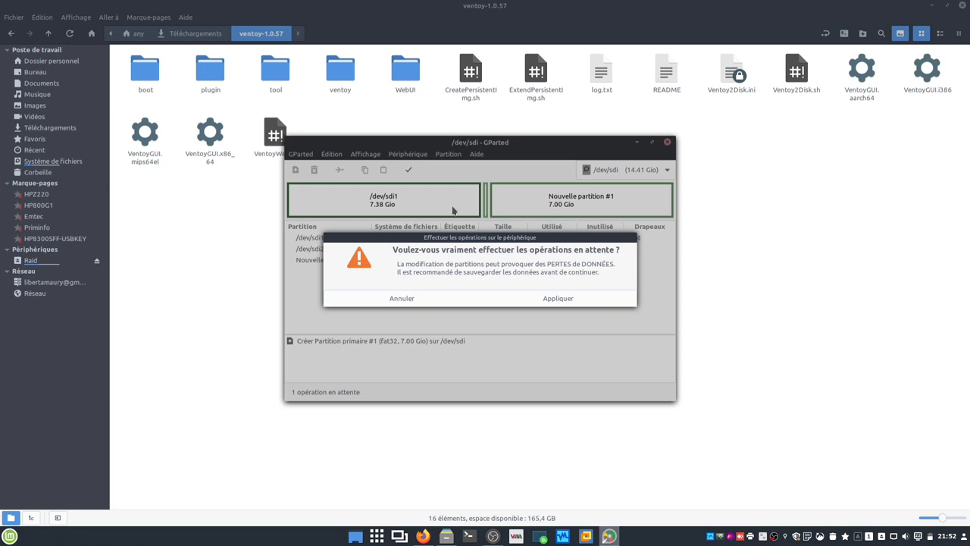
pyautogui.click(540, 297)
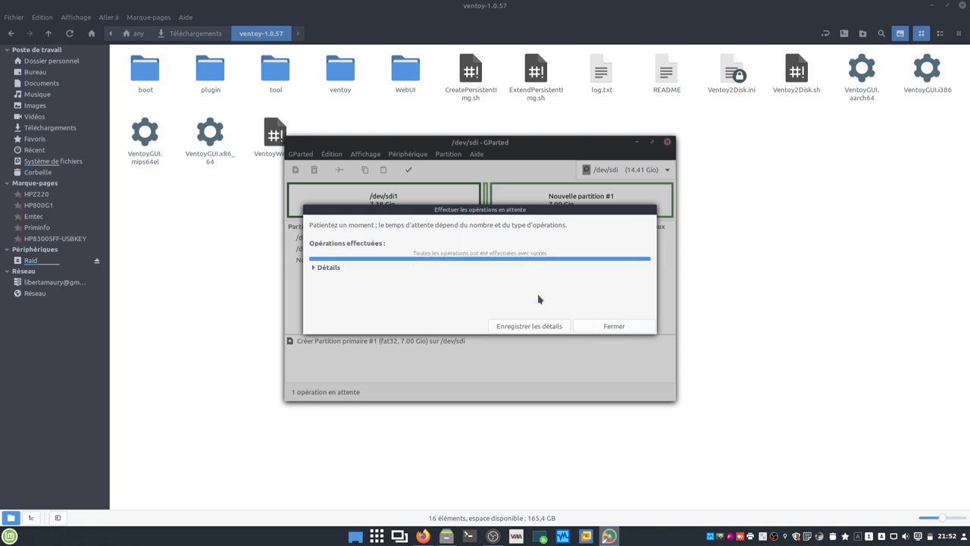
pyautogui.click(599, 327)
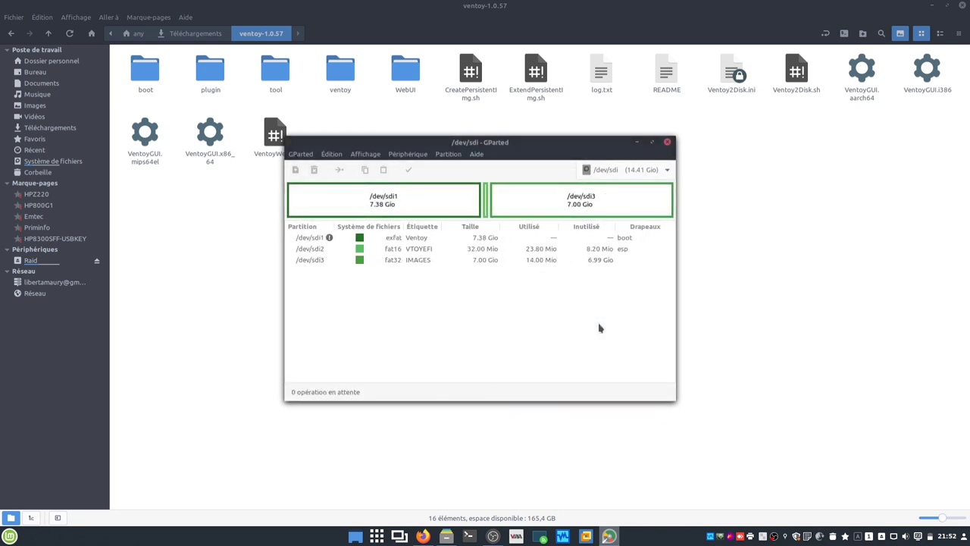
pyautogui.click(667, 143)
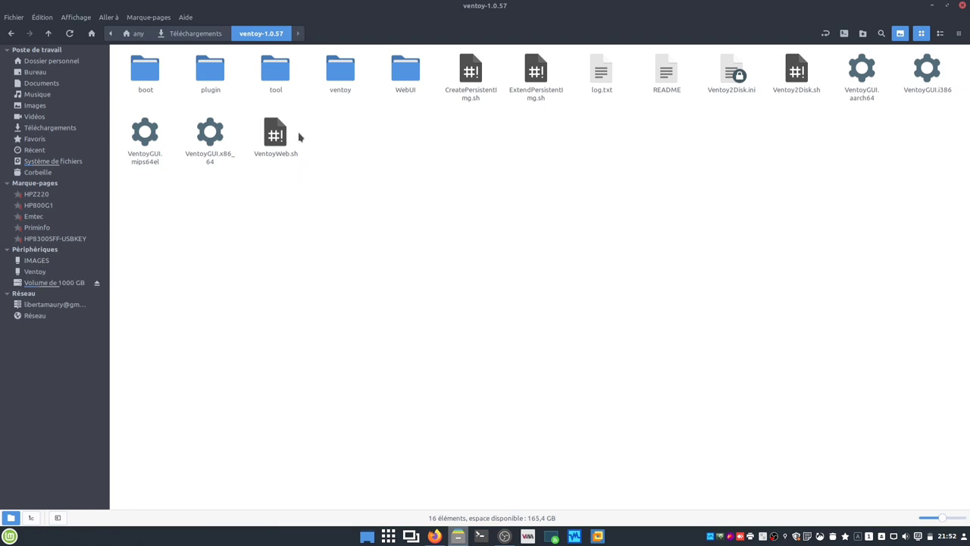
# - Show the home folder in the file manager and place a second file manager window side by side with it
pyautogui.click(51, 61)
pyautogui.moveTo(321, 8); pyautogui.dragTo(0, 202)
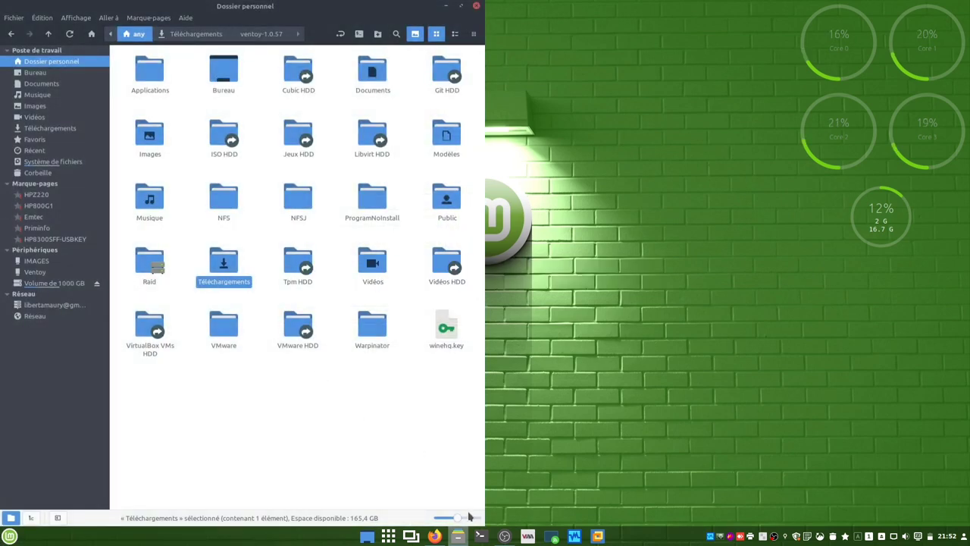
pyautogui.rightClick(462, 537)
pyautogui.click(454, 422)
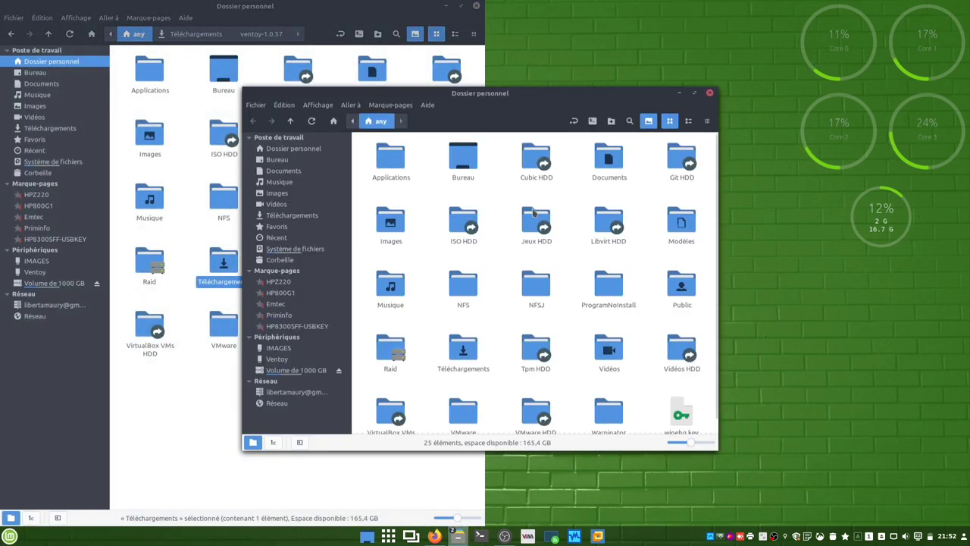
pyautogui.moveTo(542, 101); pyautogui.dragTo(962, 175)
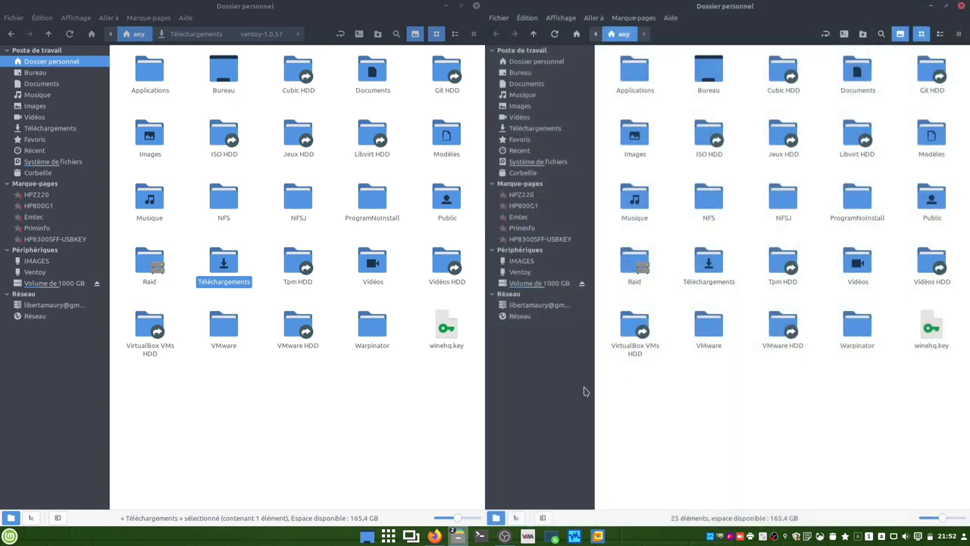
# - Display the Ventoy partition in one window and the création-clé-ventoy folder of Tpm HDD in the other
pyautogui.click(519, 272)
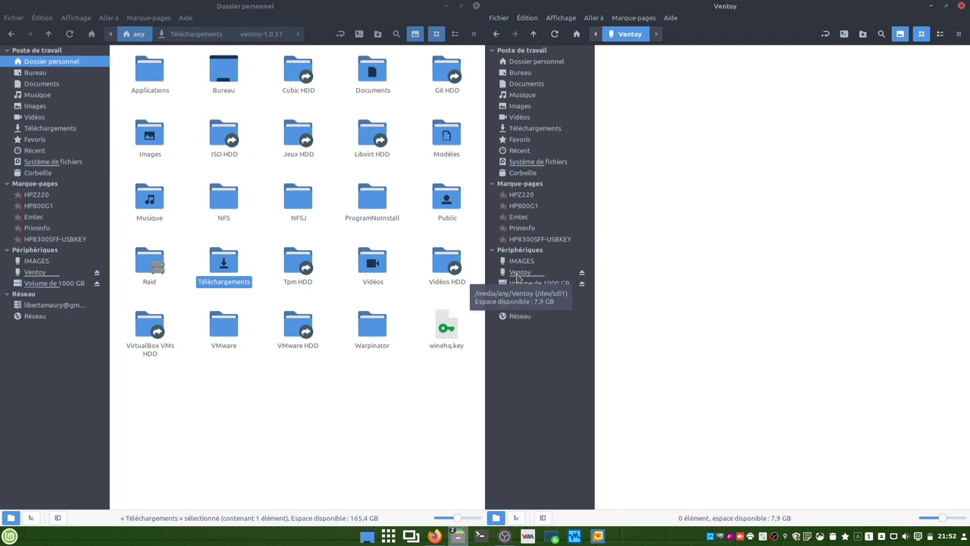
pyautogui.click(279, 377)
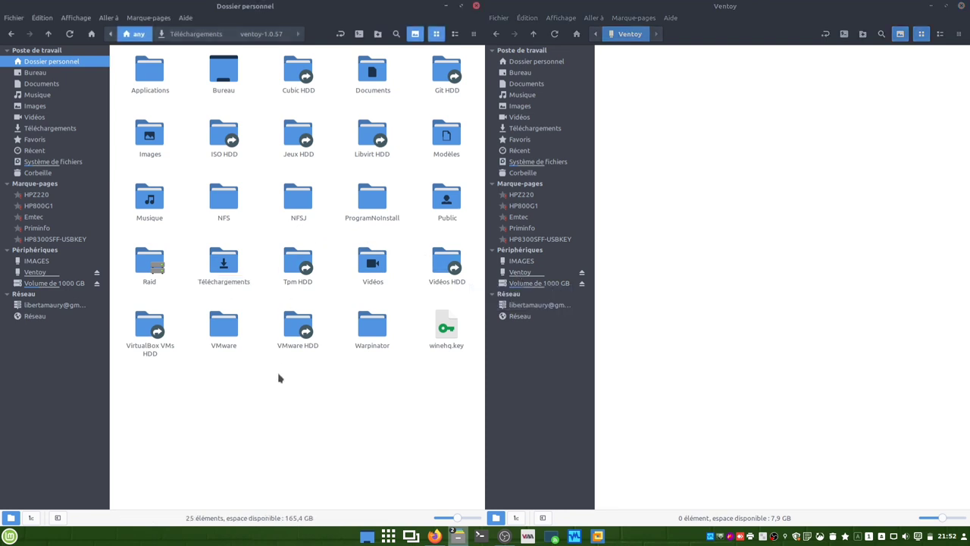
pyautogui.doubleClick(303, 265)
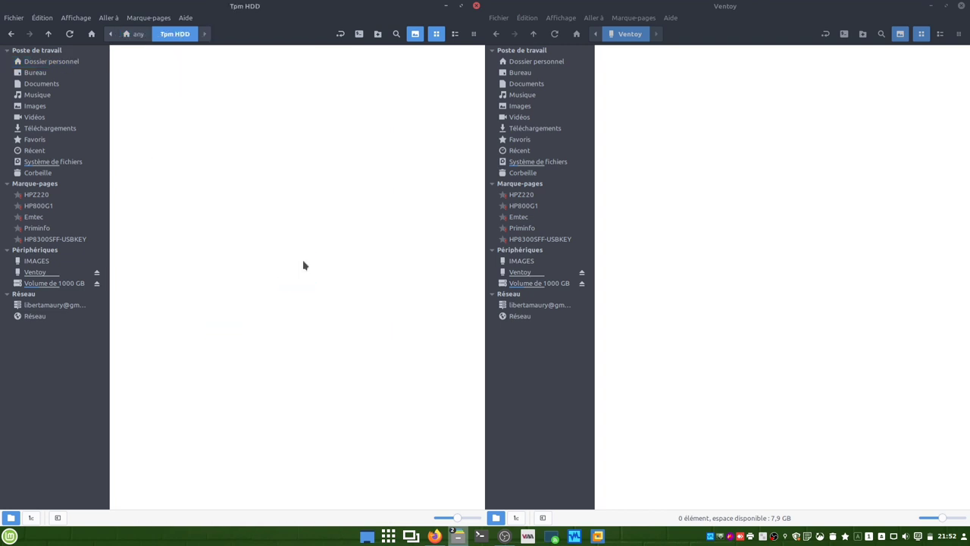
pyautogui.doubleClick(146, 80)
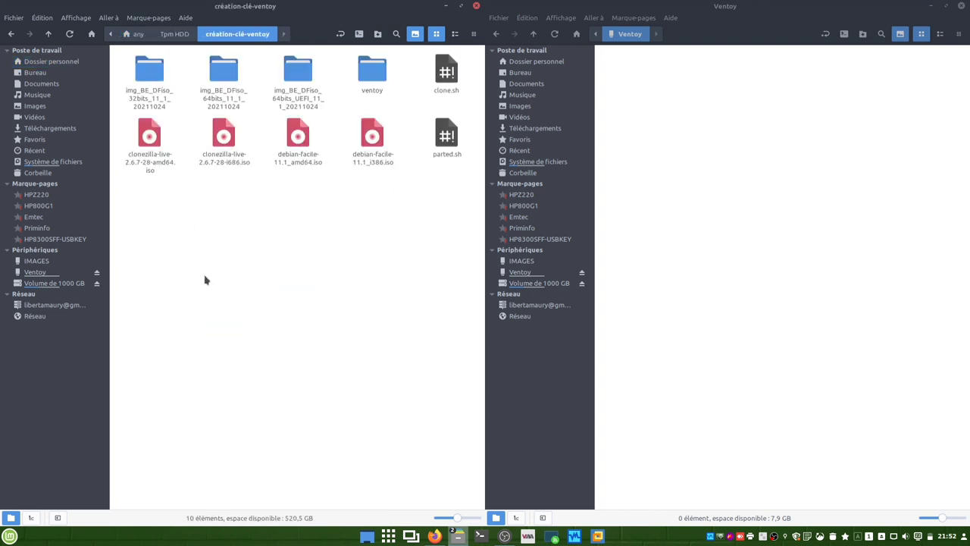
# - Copy the ventoy folder and the four Clonezilla and debian-facile ISO files from création-clé-ventoy to the Ventoy partition
pyautogui.click(371, 76)
pyautogui.keyDown('ctrl'); pyautogui.click(149, 140); pyautogui.keyUp('ctrl')
pyautogui.keyDown('ctrl'); pyautogui.click(223, 140); pyautogui.keyUp('ctrl')
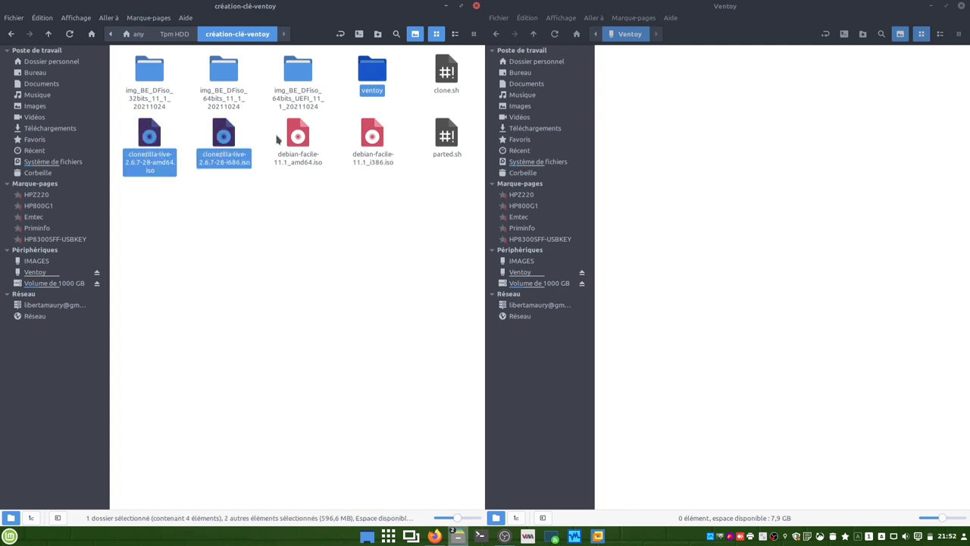
pyautogui.keyDown('ctrl'); pyautogui.click(298, 139); pyautogui.keyUp('ctrl')
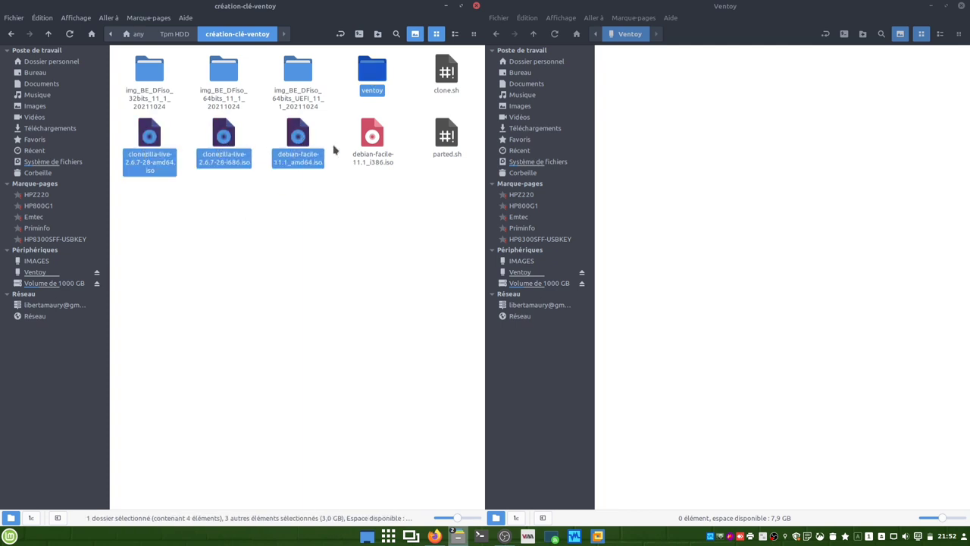
pyautogui.keyDown('ctrl'); pyautogui.click(374, 139); pyautogui.keyUp('ctrl')
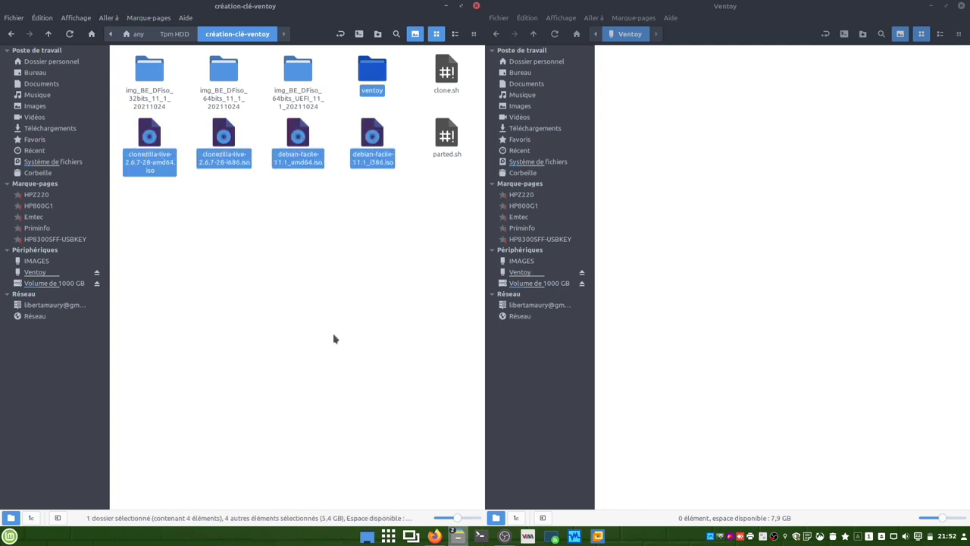
pyautogui.rightClick(372, 141)
pyautogui.click(402, 177)
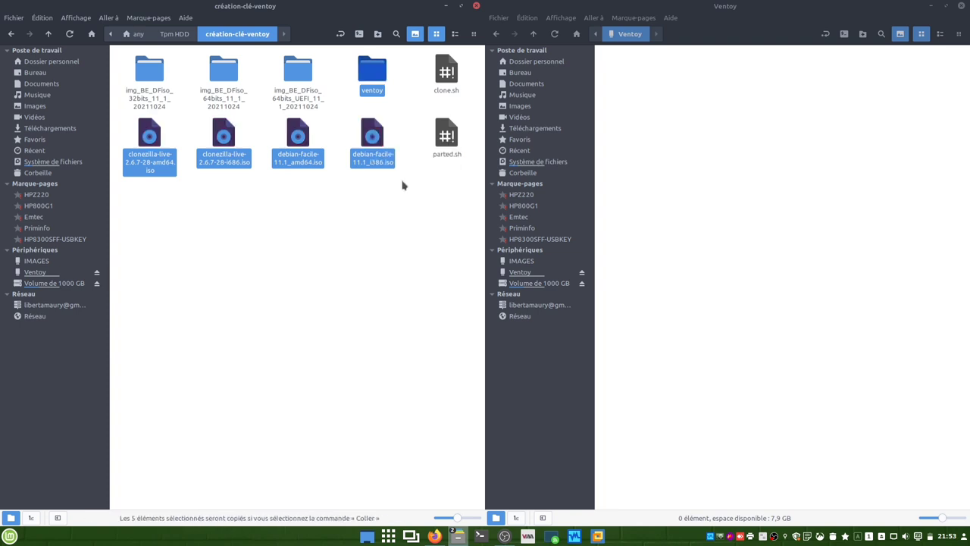
pyautogui.rightClick(681, 192)
pyautogui.click(712, 297)
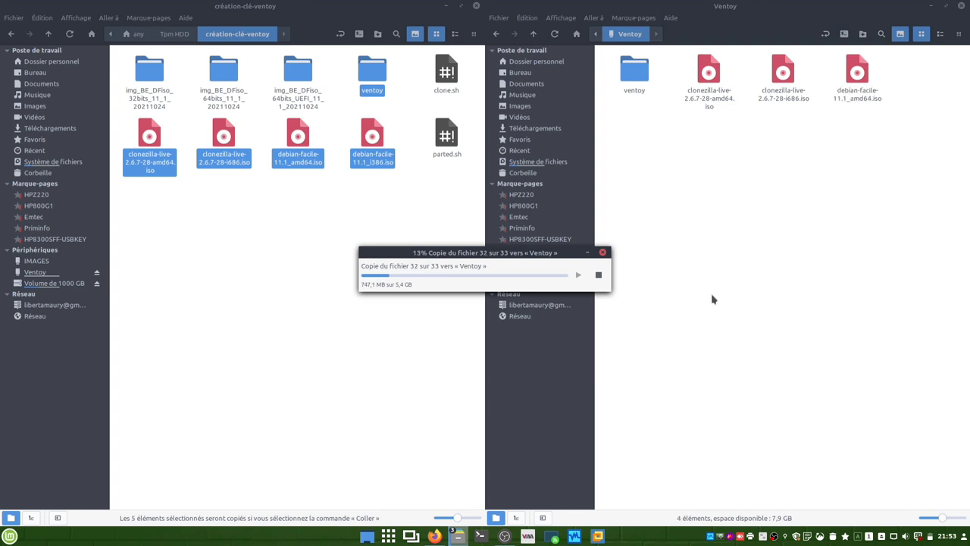
# - Run nmon in a terminal with disk statistics and arrange its window beside the copy dialog to monitor writes to the stick
pyautogui.click(480, 536)
pyautogui.write('n')
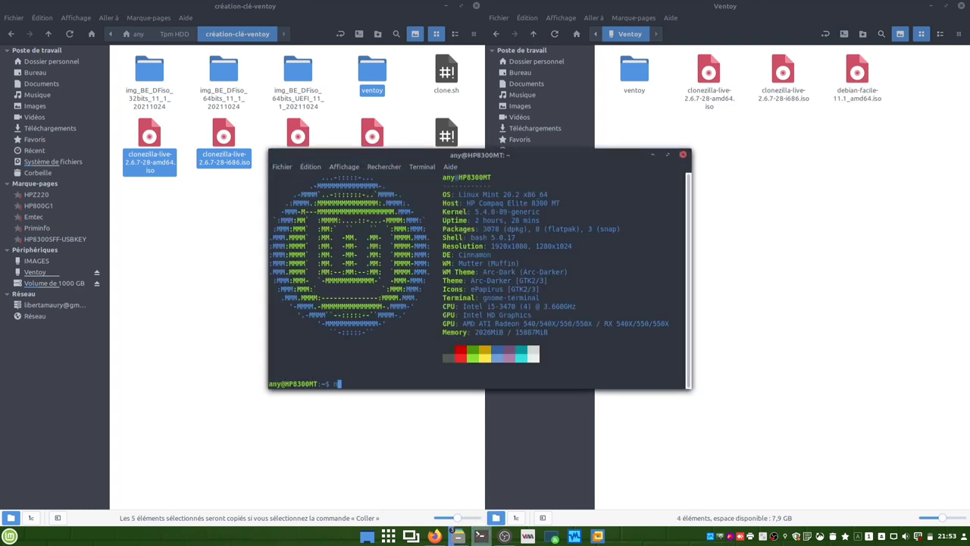
pyautogui.write('mon')
pyautogui.press('Return')
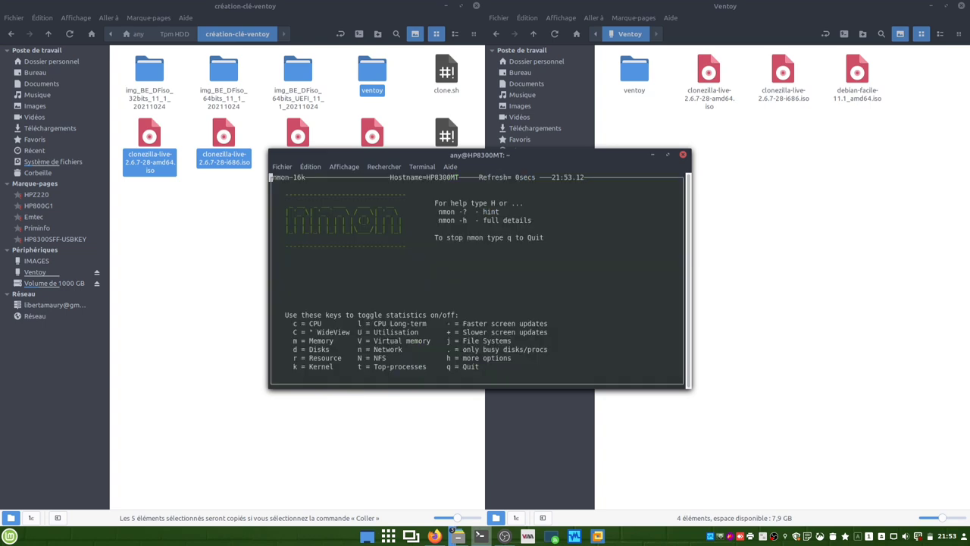
pyautogui.press('d')
pyautogui.moveTo(615, 162); pyautogui.dragTo(807, 232)
pyautogui.moveTo(397, 253); pyautogui.dragTo(222, 308)
pyautogui.moveTo(533, 230)
pyautogui.mouseDown()
pyautogui.moveTo(513, 221)
pyautogui.moveTo(530, 214)
pyautogui.mouseUp()
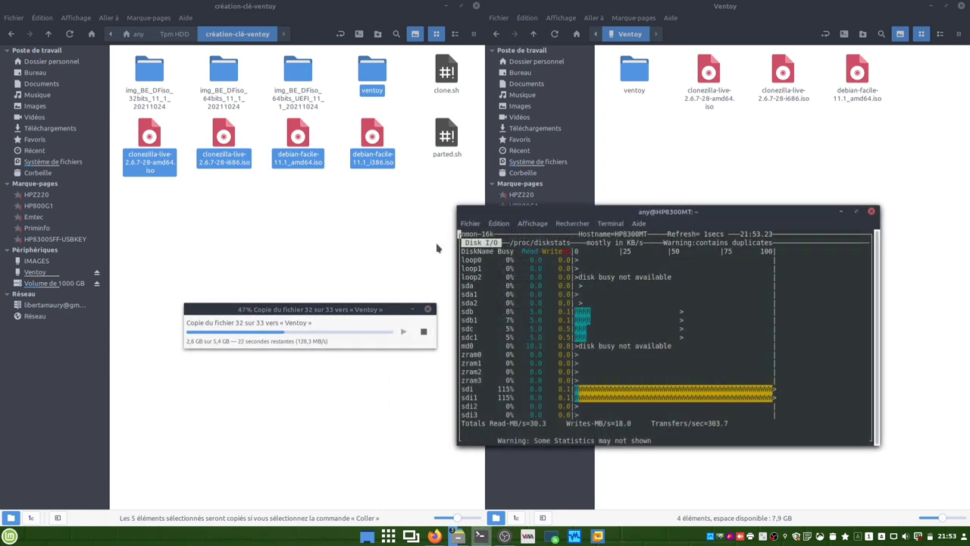
pyautogui.moveTo(329, 309); pyautogui.dragTo(349, 300)
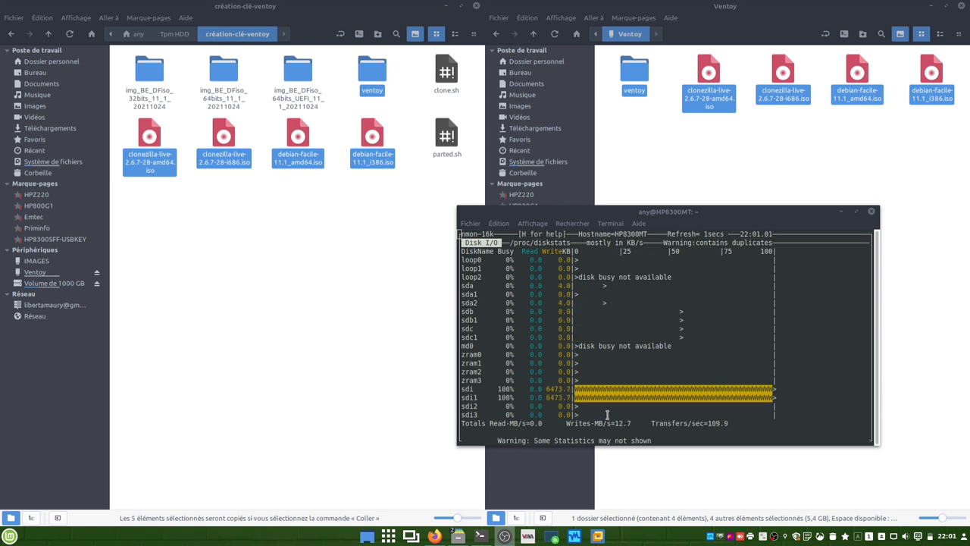
# - Copy the scripts clone.sh and parted.sh from création-clé-ventoy to the IMAGES partition
pyautogui.click(747, 14)
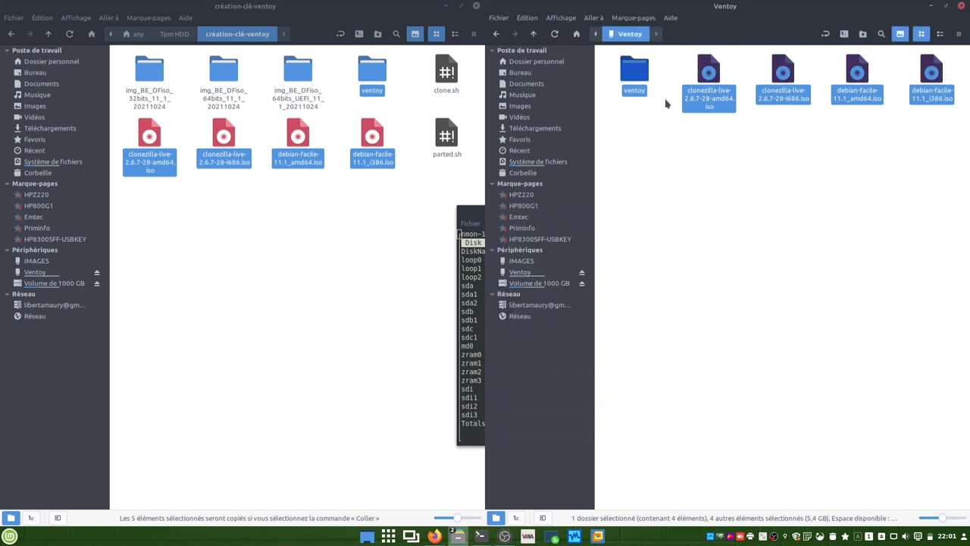
pyautogui.click(520, 261)
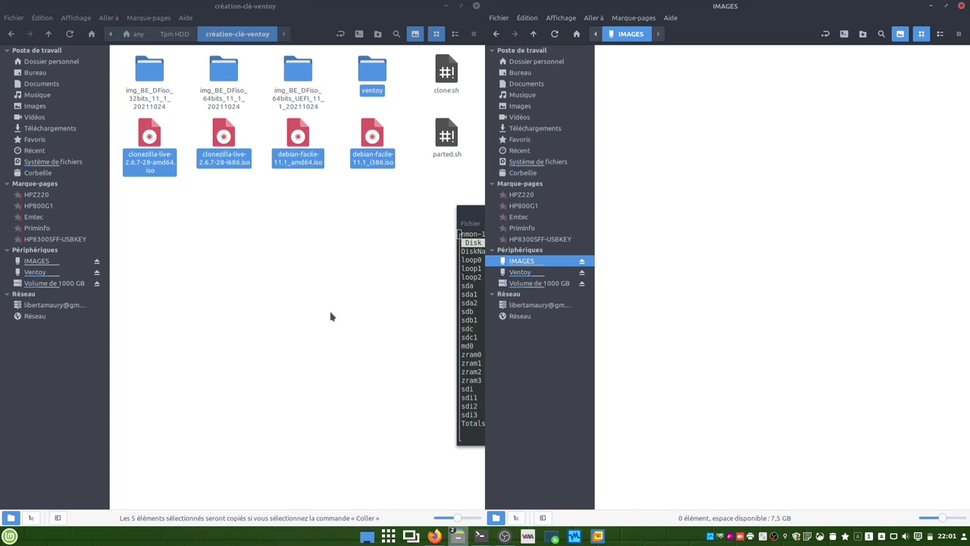
pyautogui.click(447, 141)
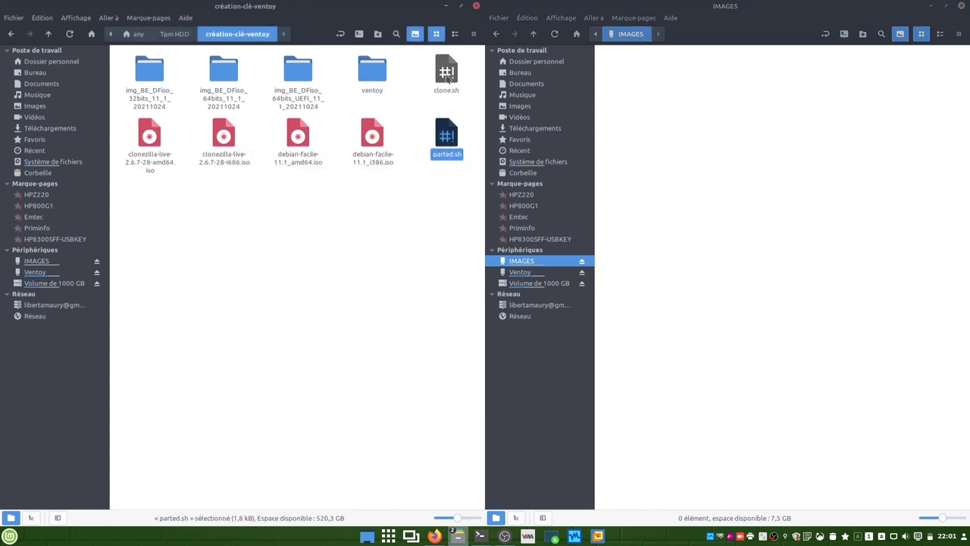
pyautogui.keyDown('ctrl'); pyautogui.click(448, 79); pyautogui.keyUp('ctrl')
pyautogui.rightClick(446, 77)
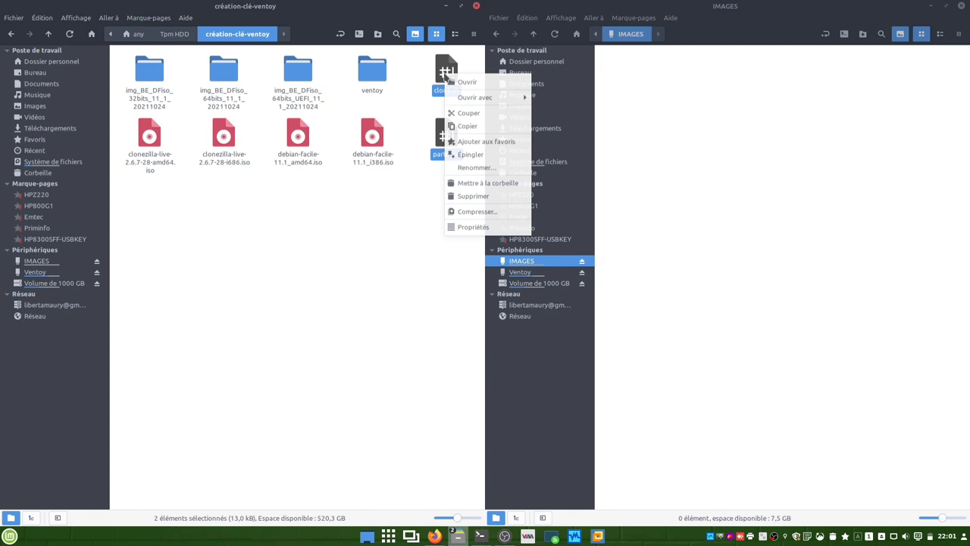
pyautogui.click(464, 126)
pyautogui.rightClick(694, 130)
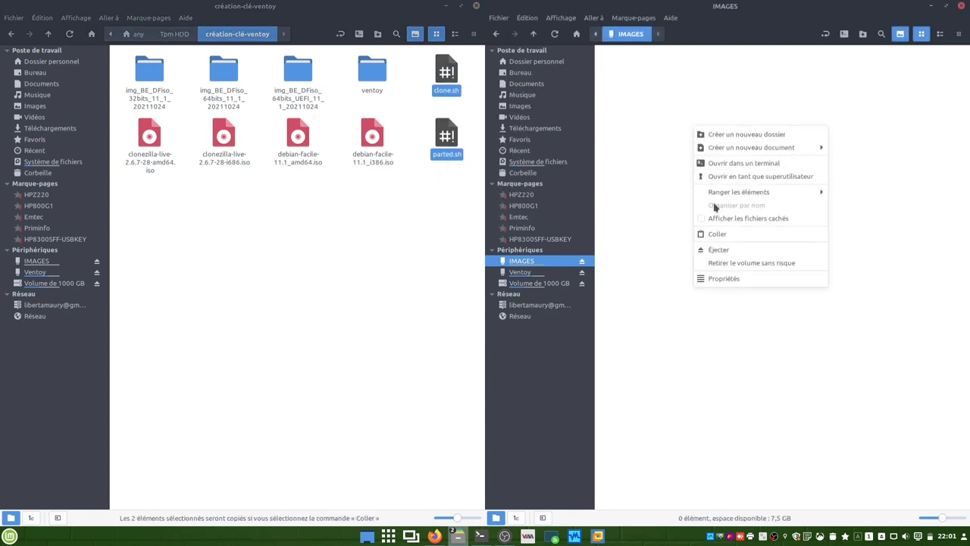
pyautogui.click(723, 235)
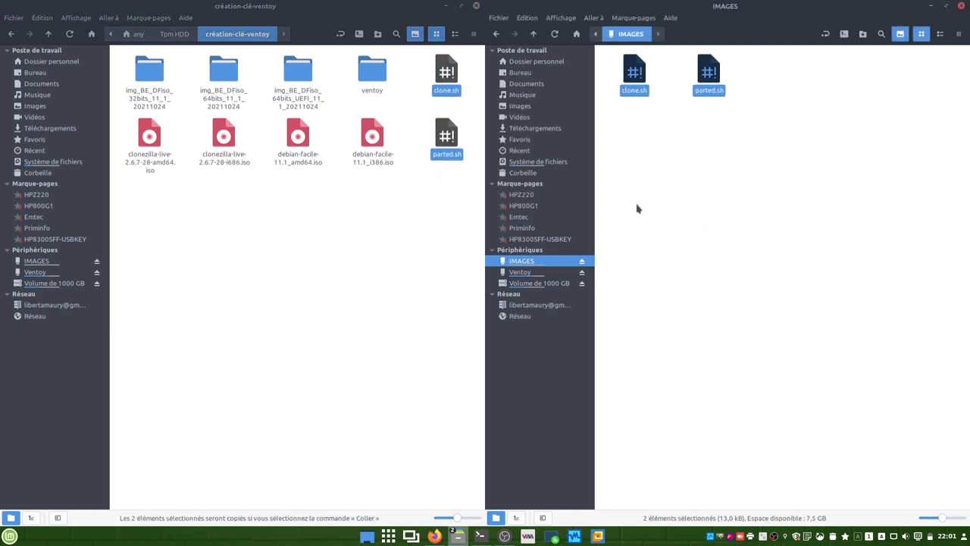
# - Copy the three img_BE_DFiso folders (32bits, 64bits and 64bits_UEFI) to the IMAGES partition and bring nmon back into view
pyautogui.click(150, 72)
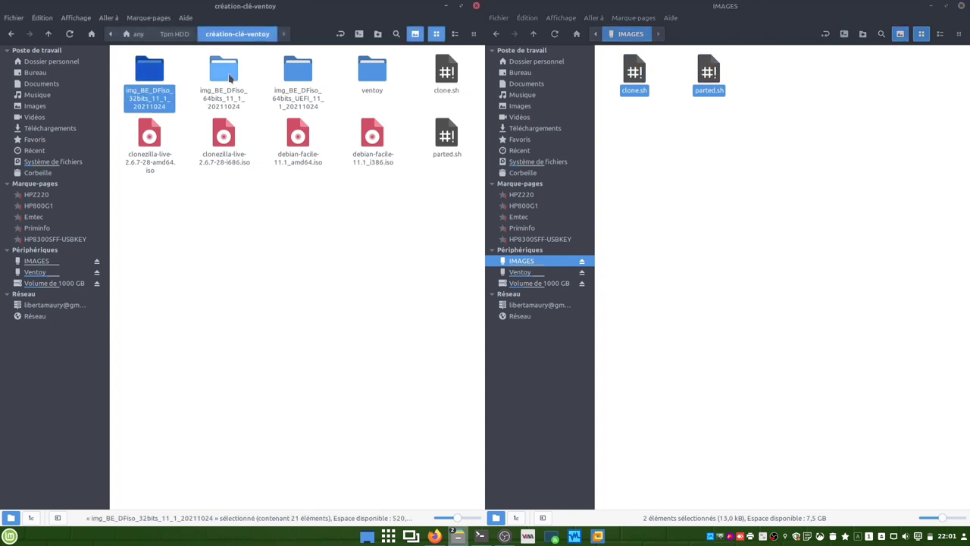
pyautogui.keyDown('ctrl'); pyautogui.click(230, 78); pyautogui.keyUp('ctrl')
pyautogui.keyDown('ctrl'); pyautogui.click(295, 74); pyautogui.keyUp('ctrl')
pyautogui.rightClick(293, 74)
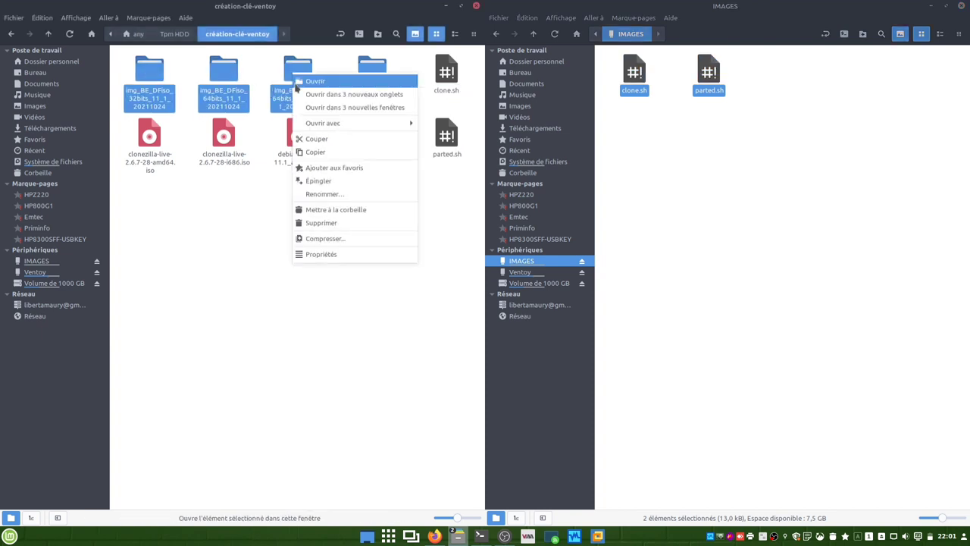
pyautogui.click(328, 154)
pyautogui.click(702, 154)
pyautogui.rightClick(703, 155)
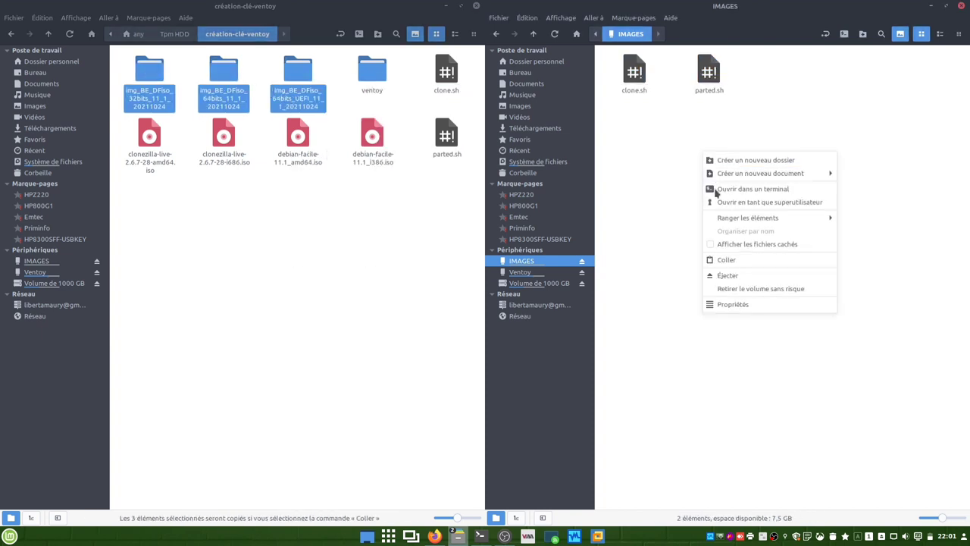
pyautogui.click(735, 263)
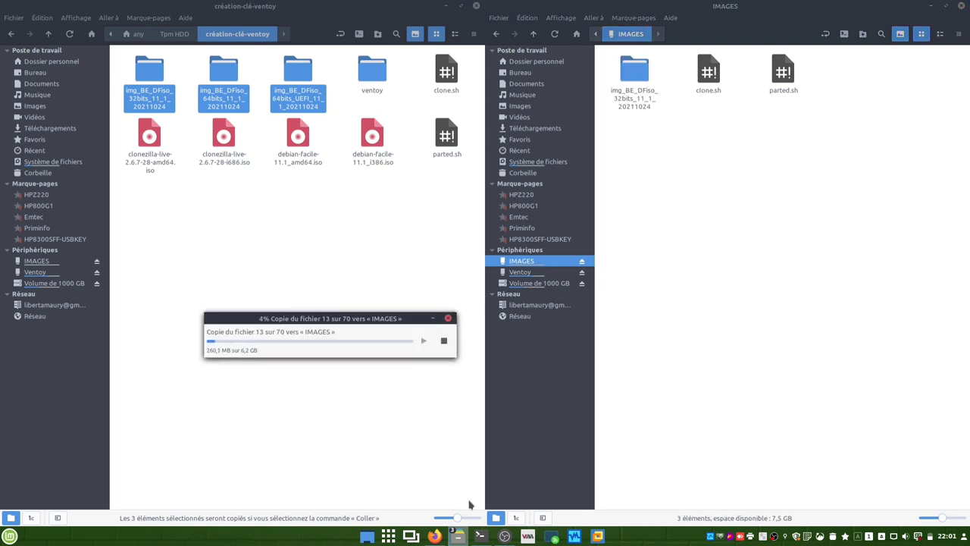
pyautogui.click(478, 477)
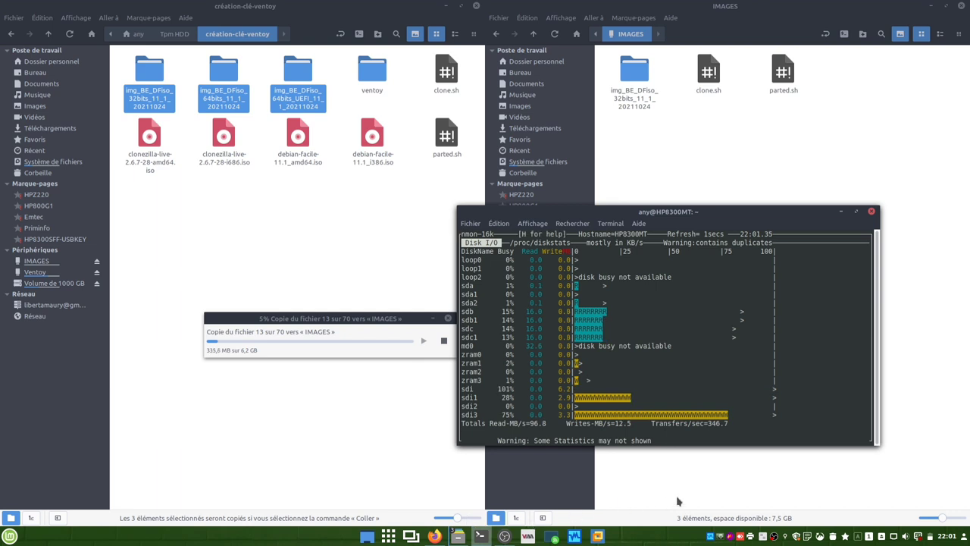